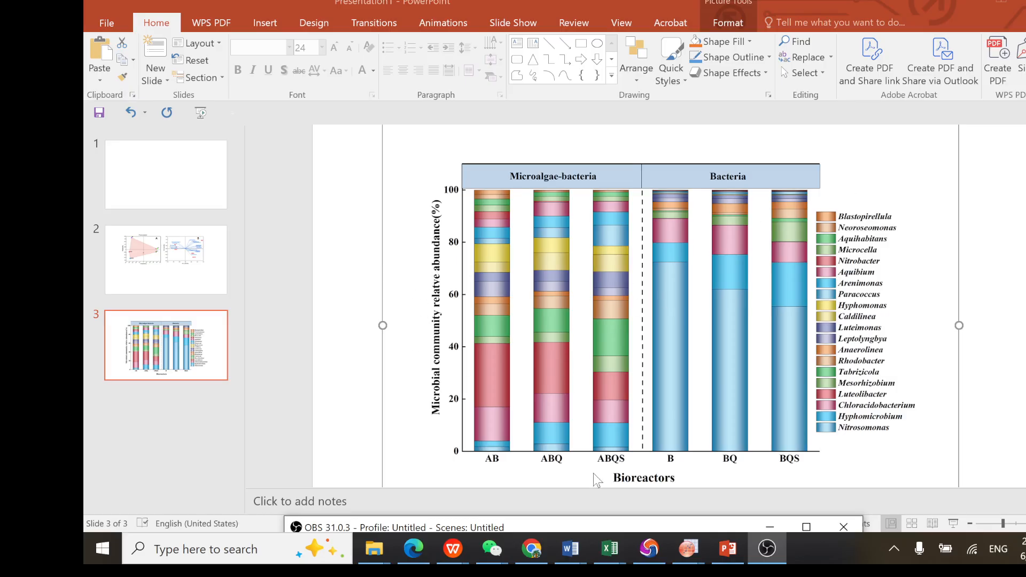
- Switch to Edge, close the old Majorbio file list and metagenomic report tabs, and go to the Project Center overview
mouse_move(417, 546)
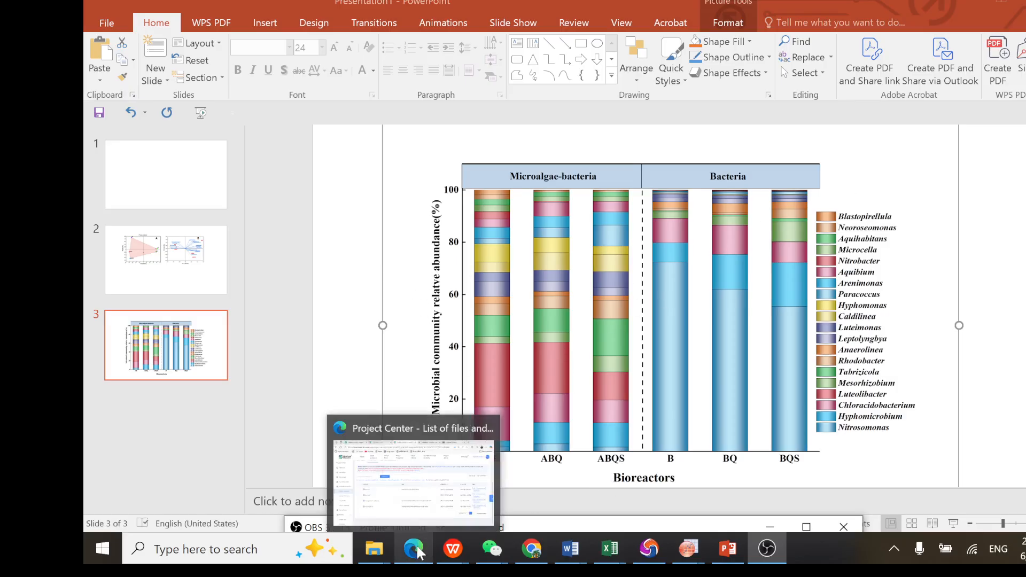
left_click(422, 476)
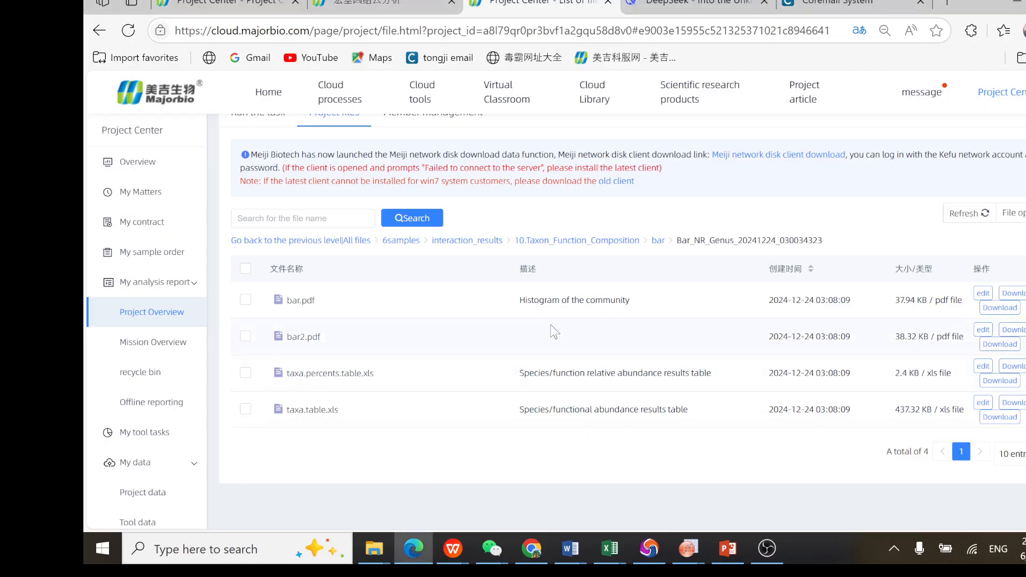
left_click(608, 2)
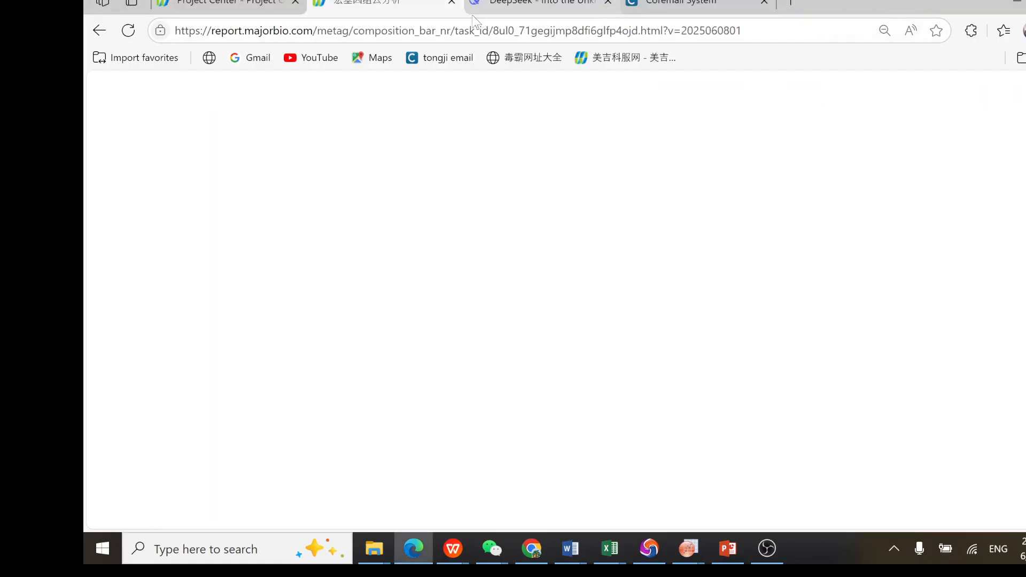
left_click(451, 2)
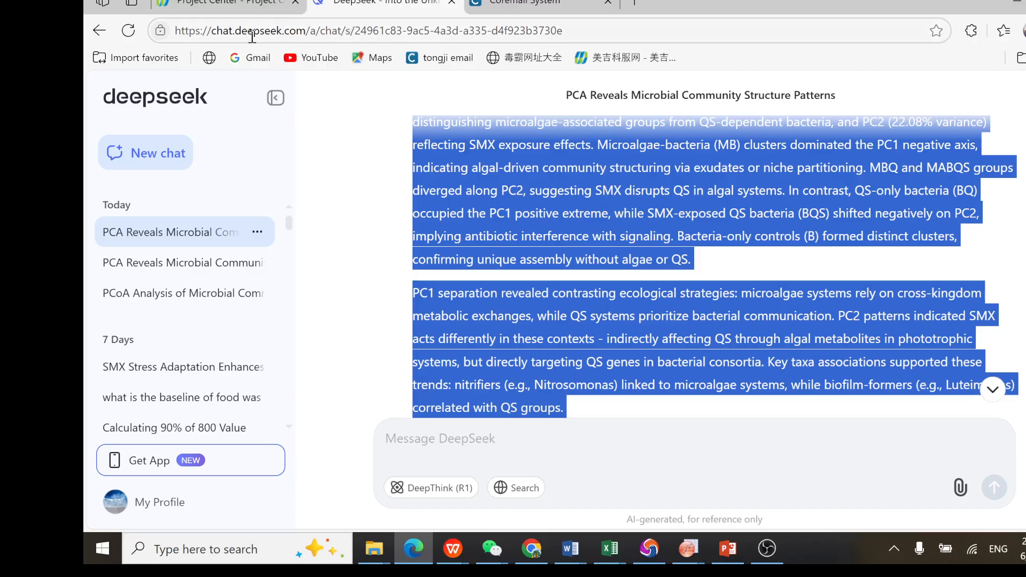
left_click(245, 6)
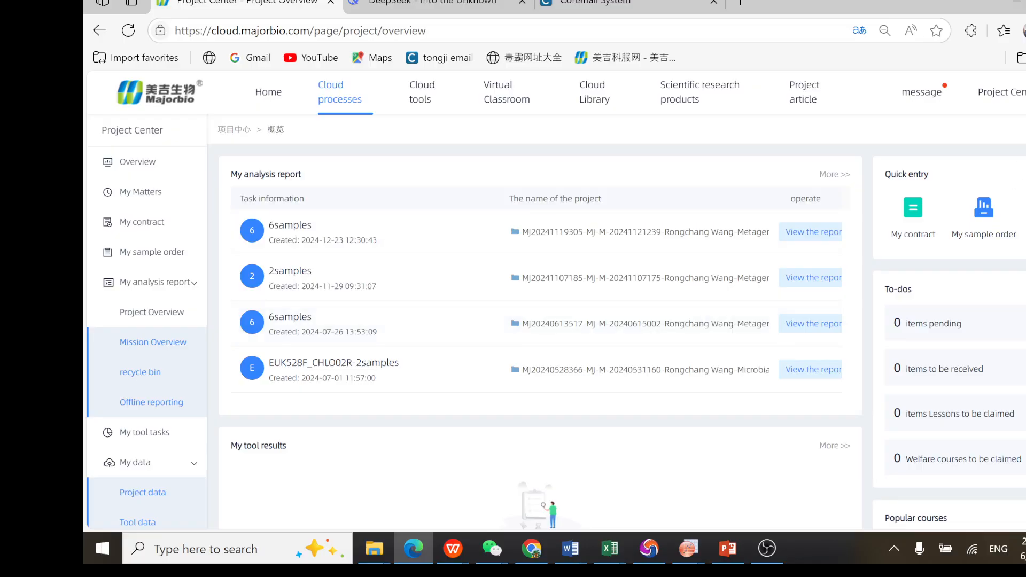
mouse_move(1025, 92)
right_click(470, 177)
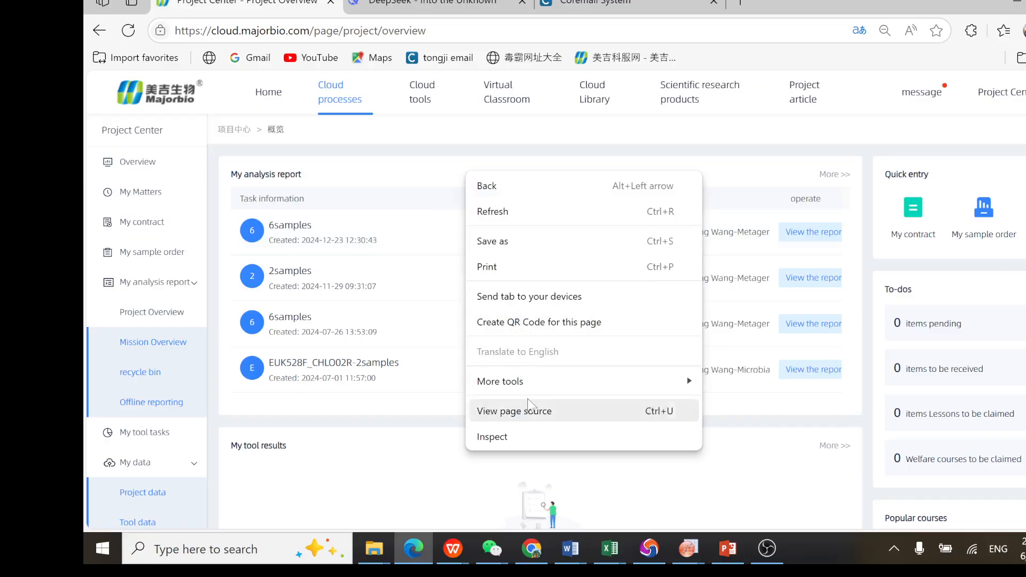
mouse_move(526, 381)
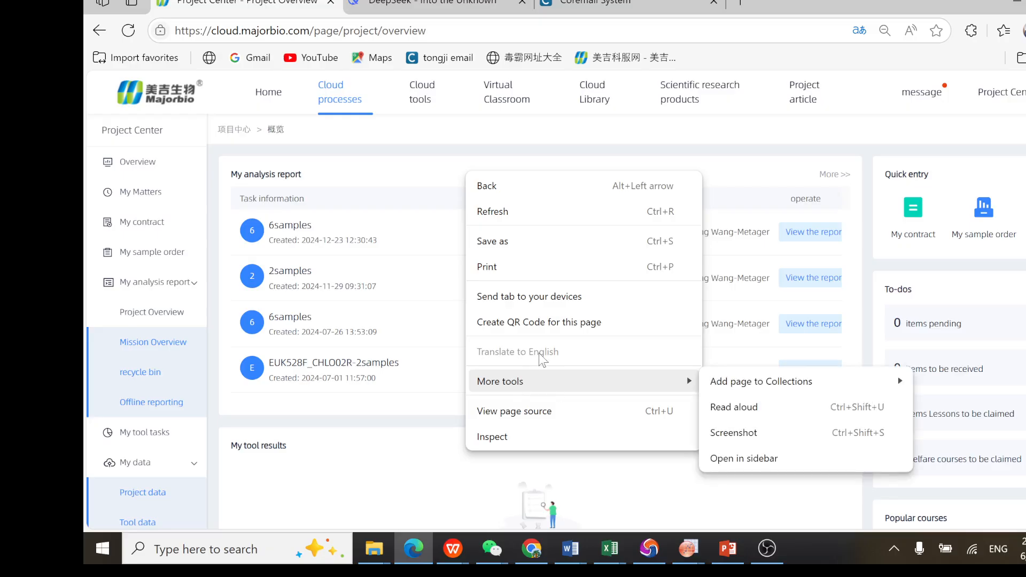
left_click(379, 182)
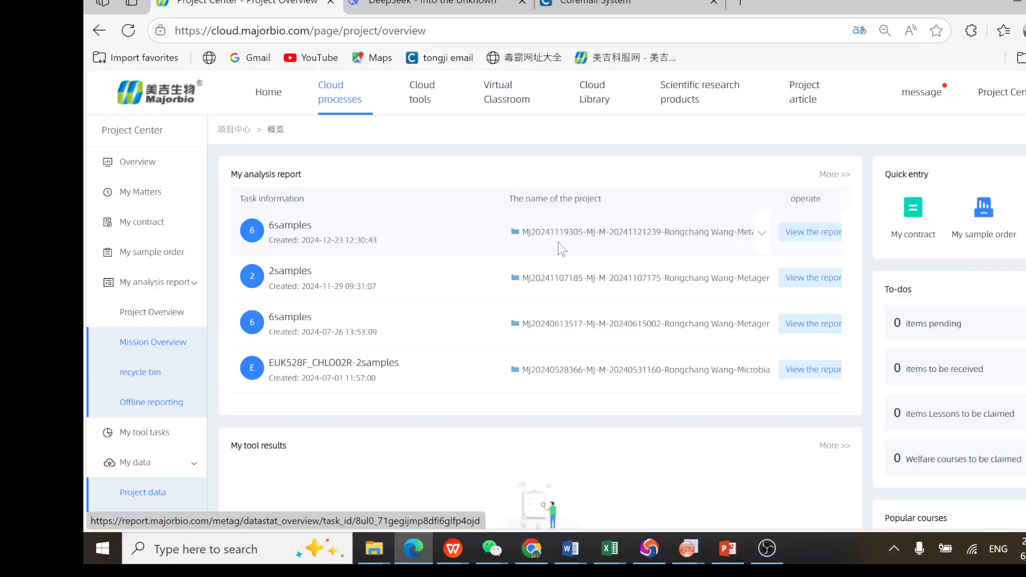
- Open the analysis report of the 6samples task created 2024-12-23 and translate the page to English
left_click(800, 233)
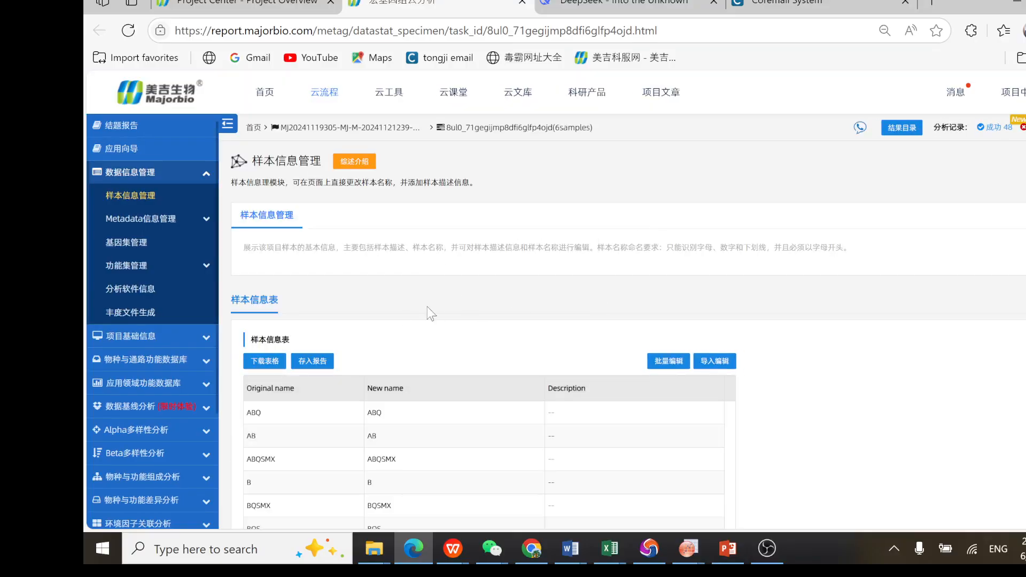
right_click(751, 331)
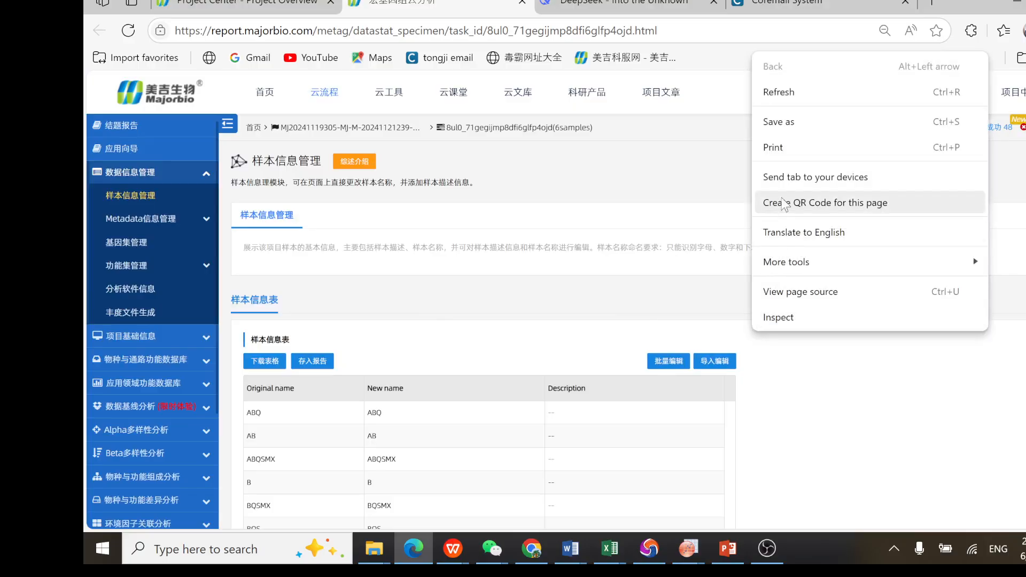
left_click(776, 233)
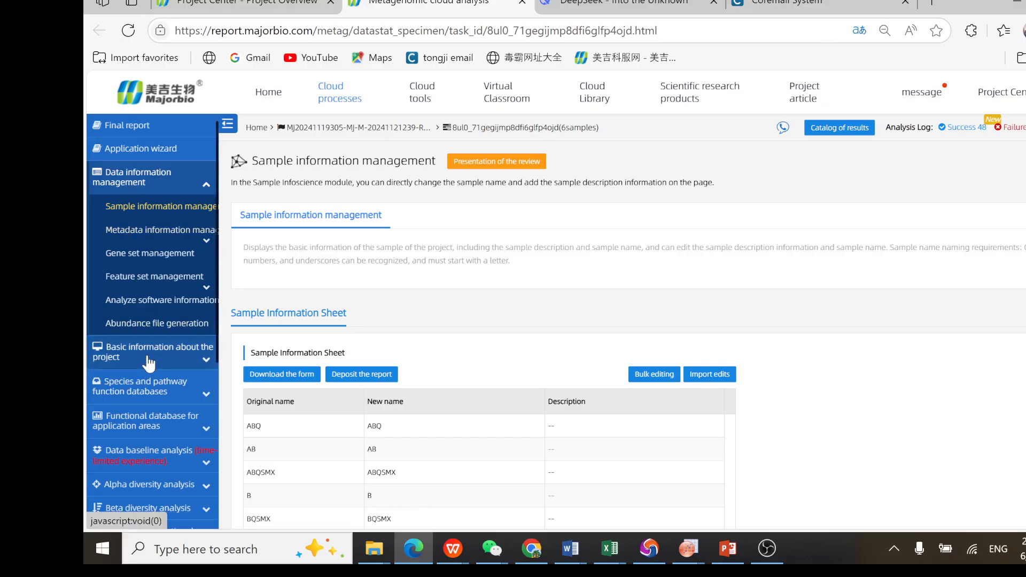
- Open the community histogram page of the species and functional composition analysis and translate it to English
scroll(149, 338, "down", 3)
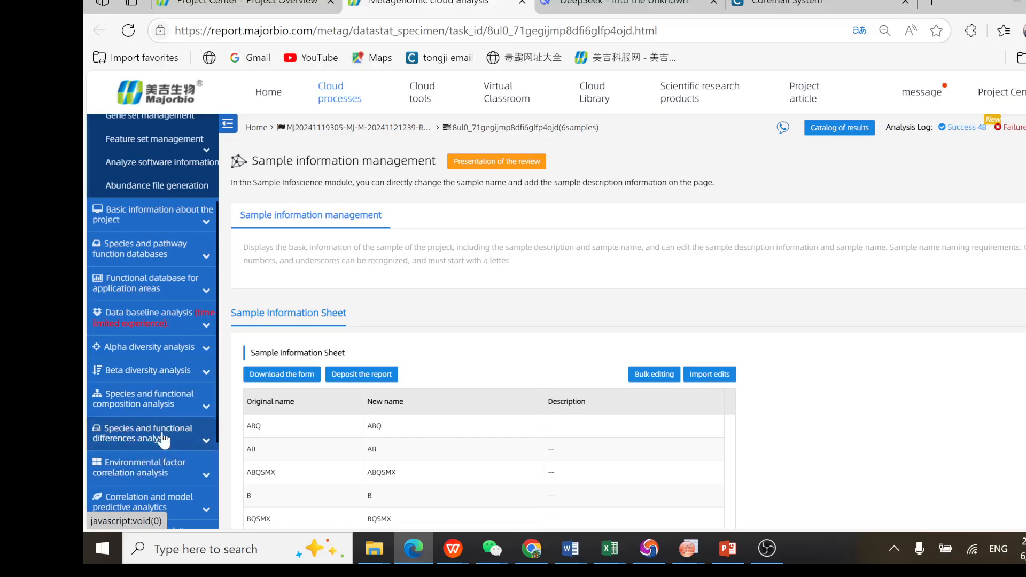
left_click(138, 406)
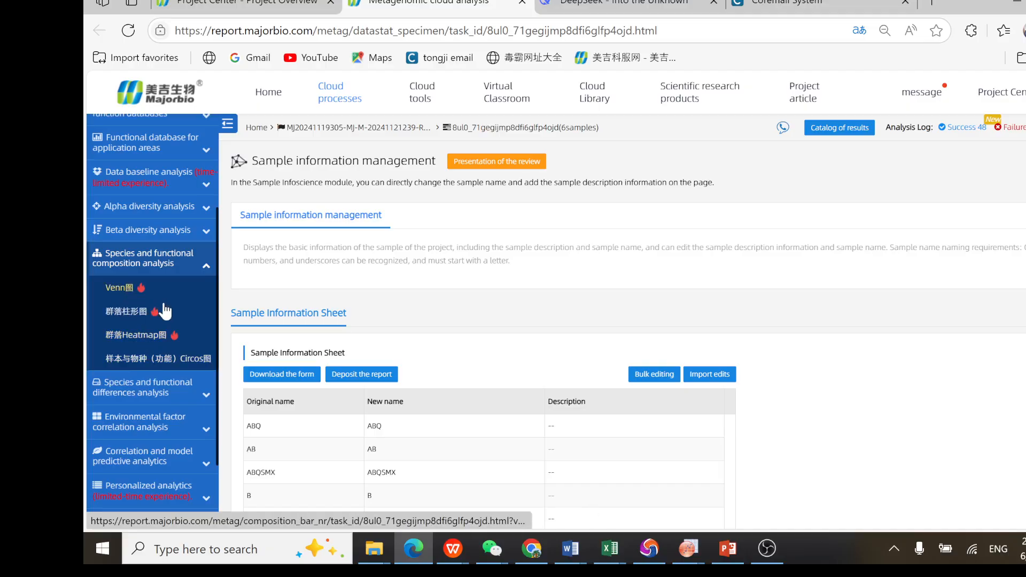
left_click(138, 318)
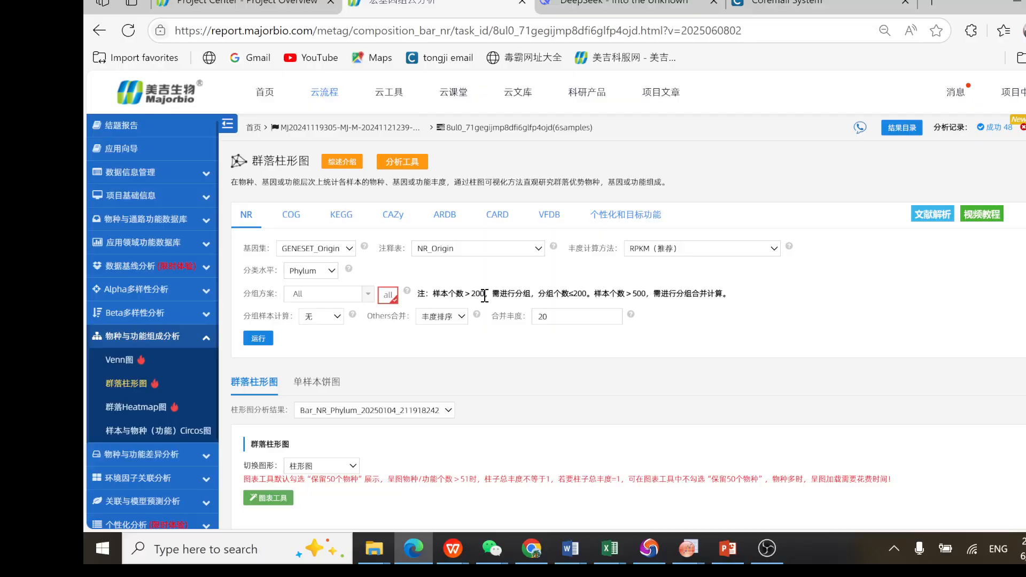
right_click(727, 324)
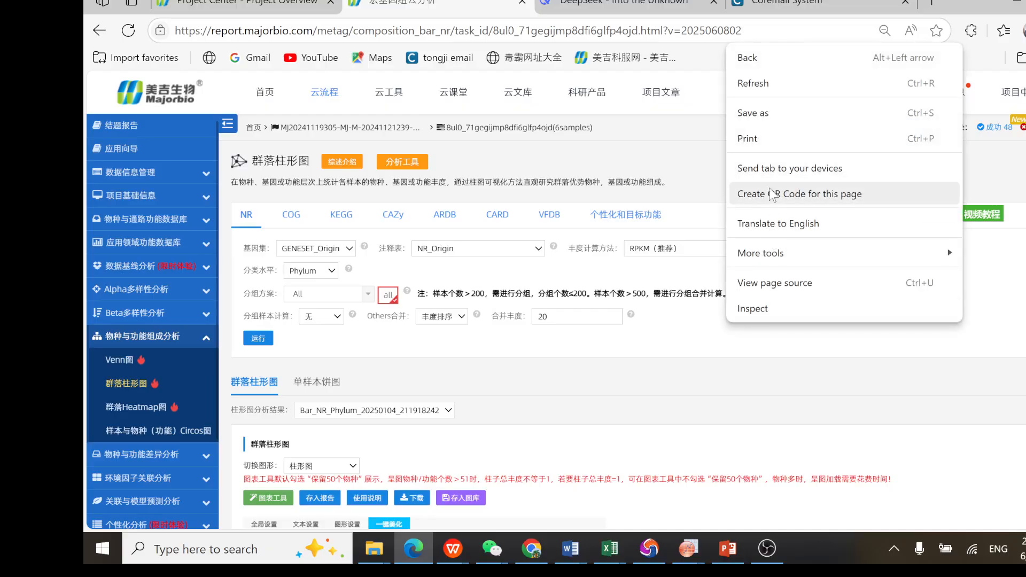
left_click(771, 224)
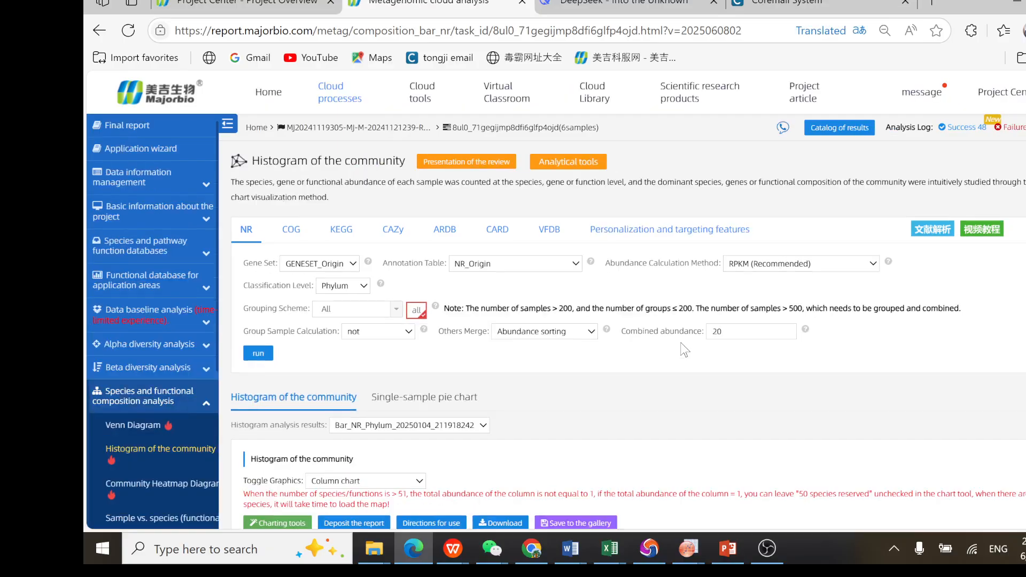
- Examine the phylum-level community barplot and check the 6samples task in the Project Center overview
scroll(684, 350, "down", 8)
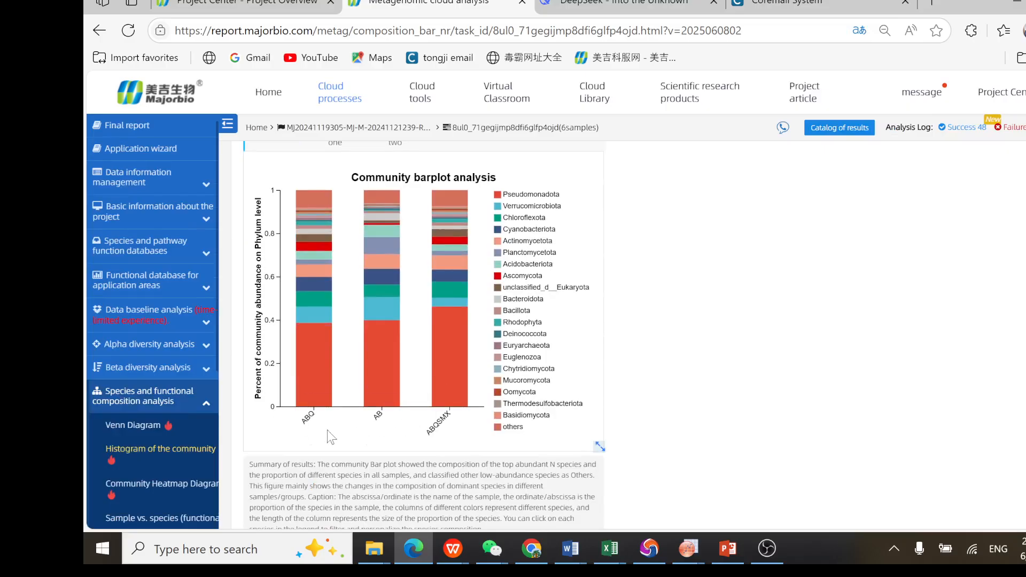
mouse_move(348, 386)
left_click(234, 6)
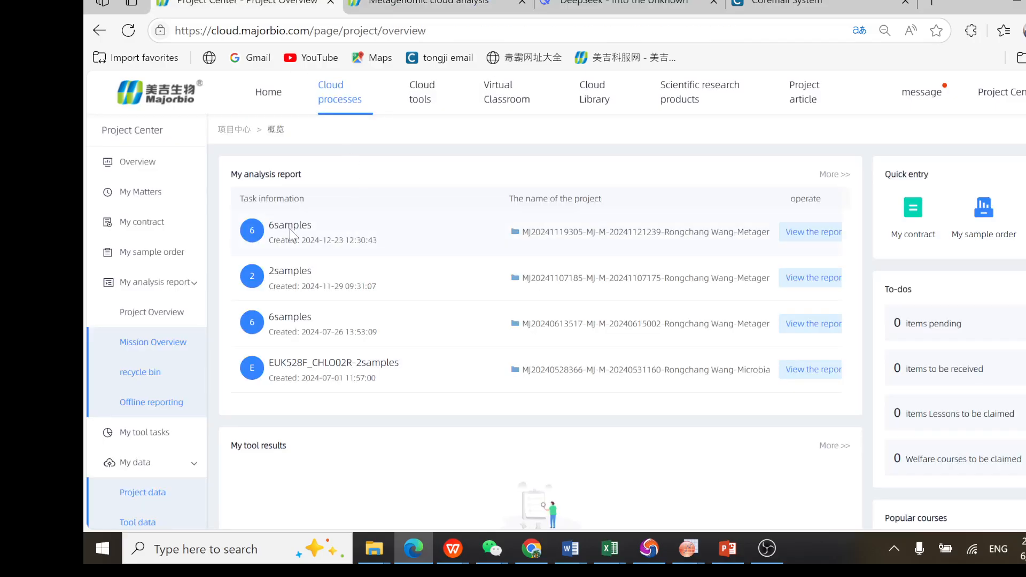
left_click(459, 6)
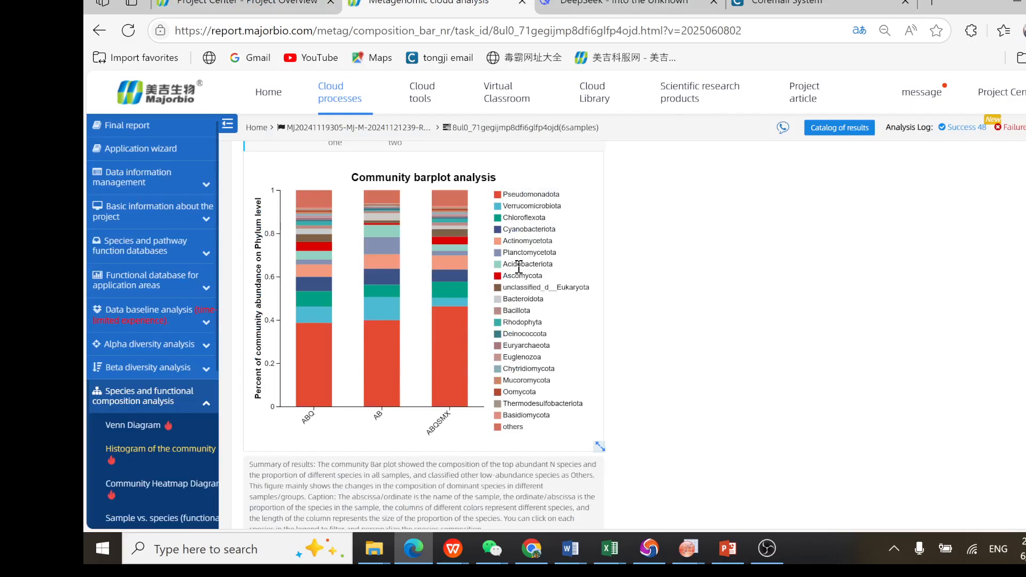
- Set the classification level of the community histogram analysis to Genus
scroll(471, 313, "up", 2)
scroll(472, 312, "up", 4)
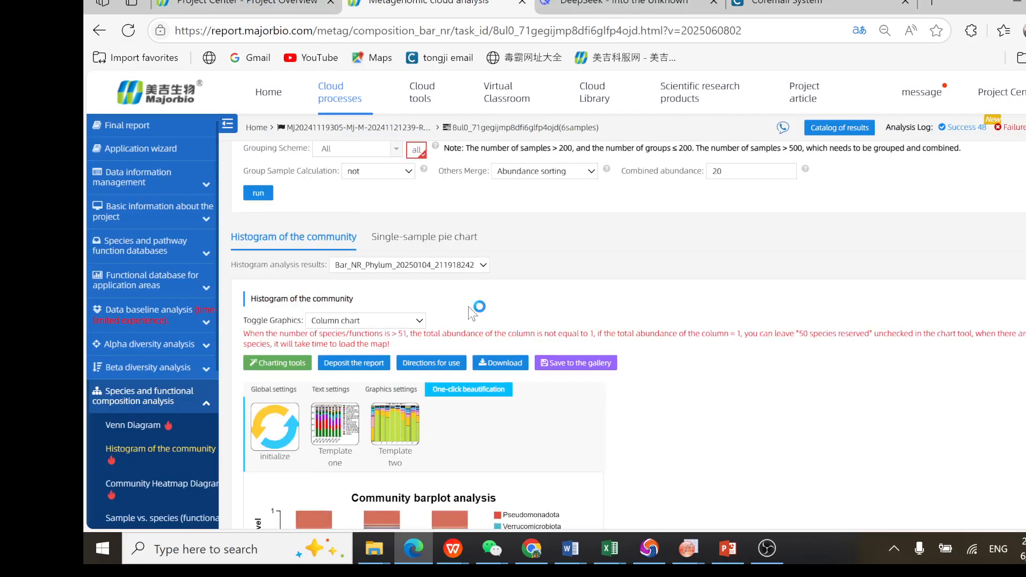
scroll(517, 300, "up", 3)
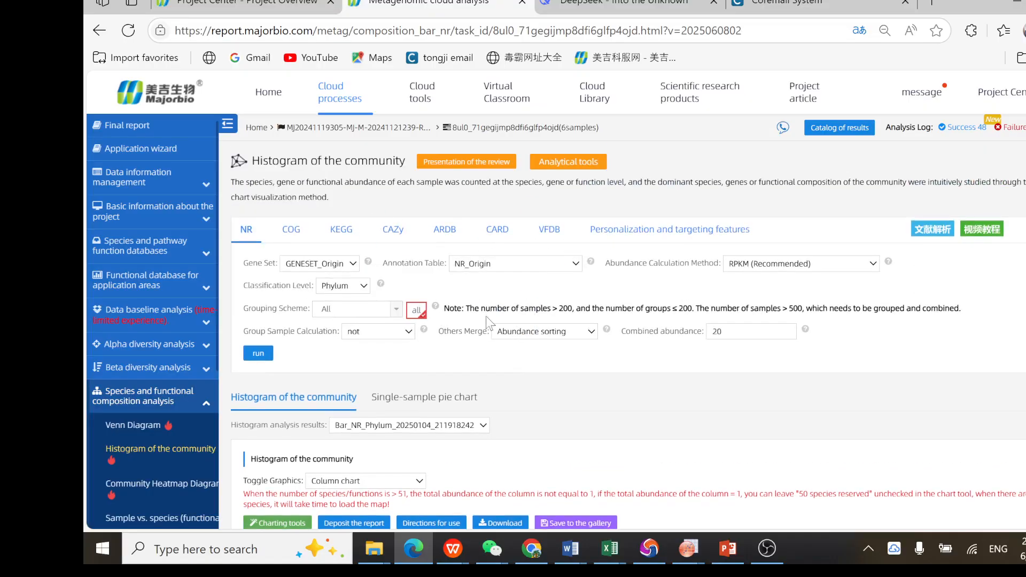
left_click(353, 290)
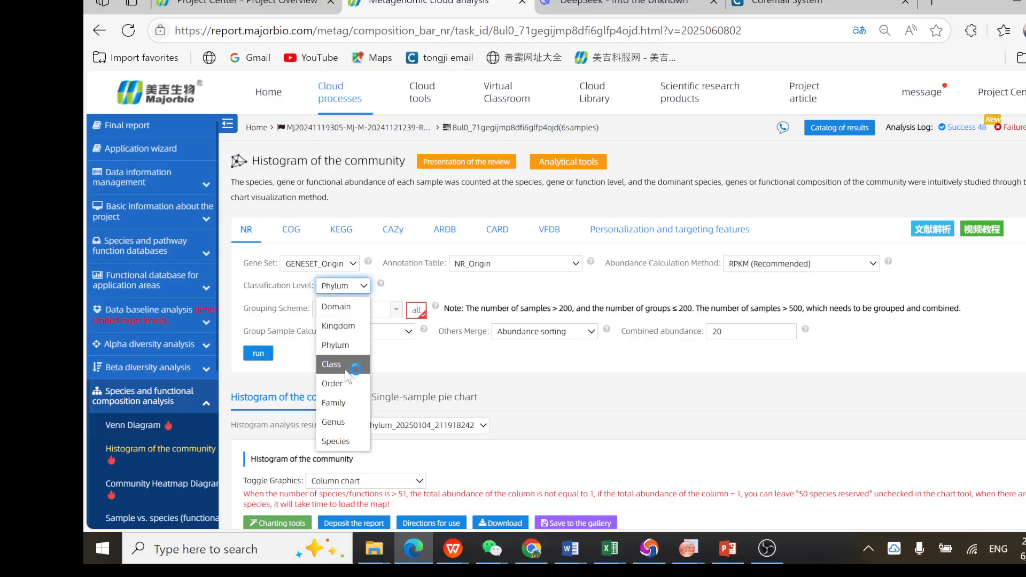
left_click(342, 423)
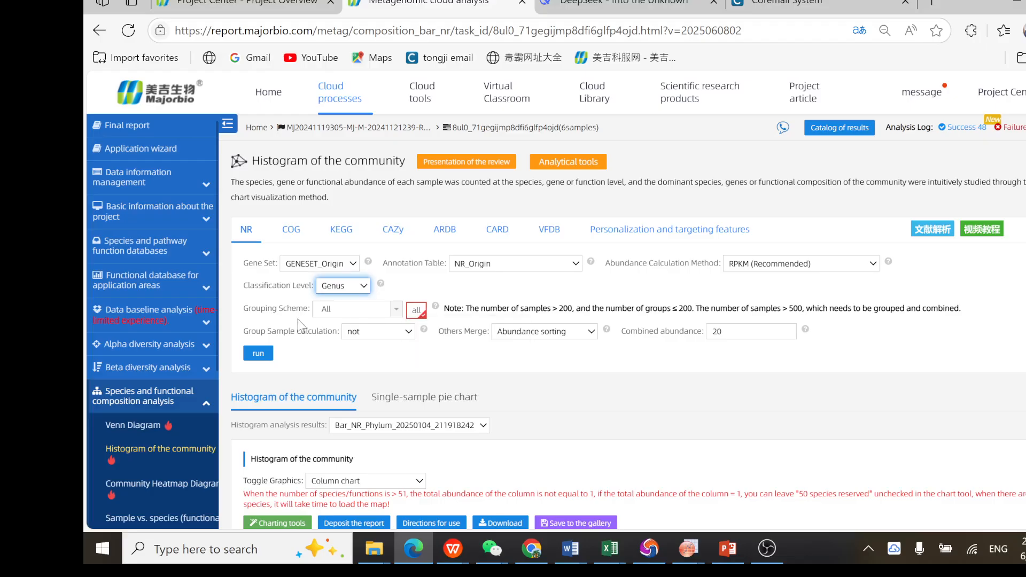
- Include all six samples (ABQ, AB, ABQSMX, B, BQSMX, BQS) in the grouping scheme and run the histogram analysis
mouse_move(420, 314)
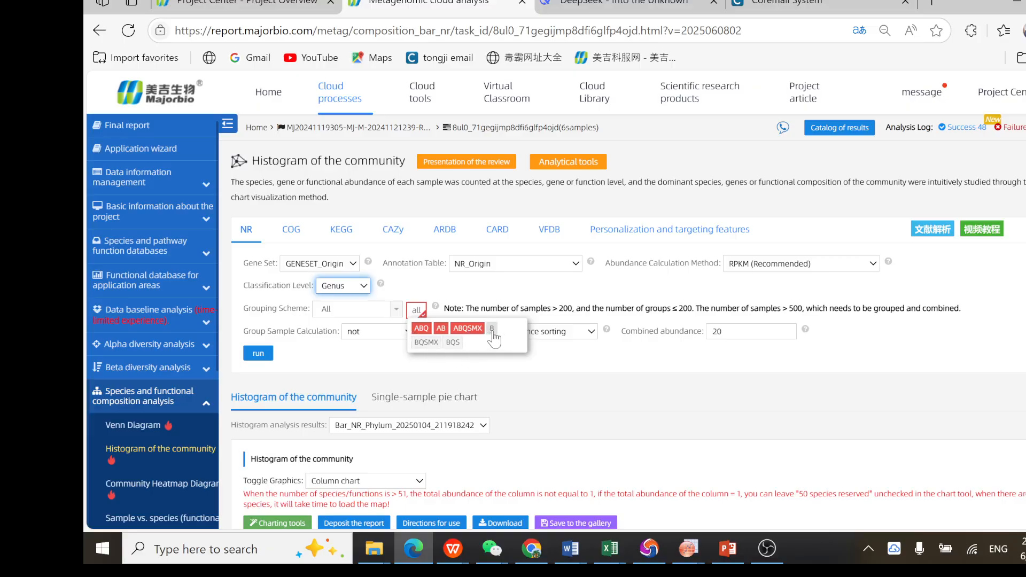
left_click(420, 315)
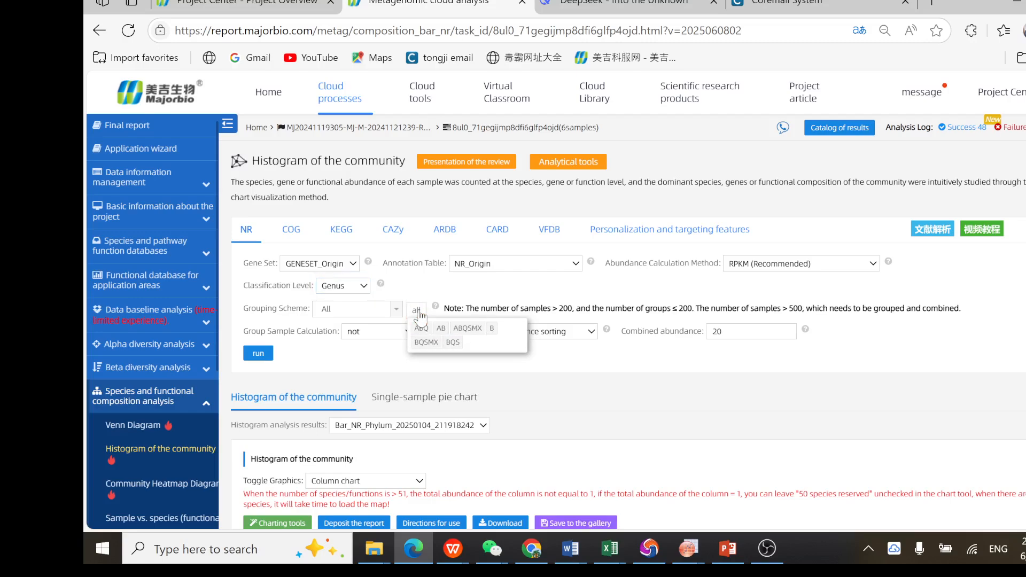
left_click(420, 315)
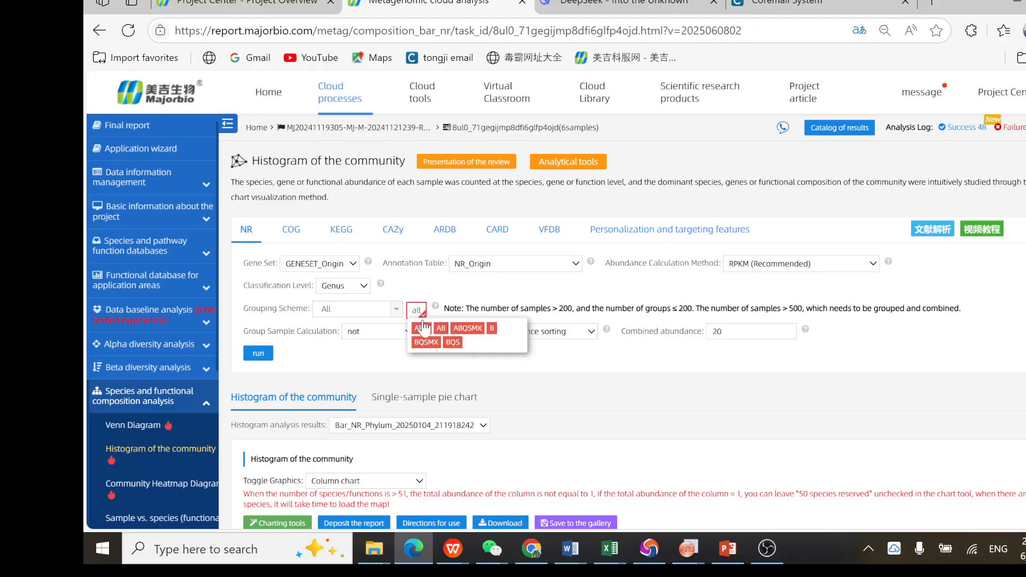
mouse_move(416, 311)
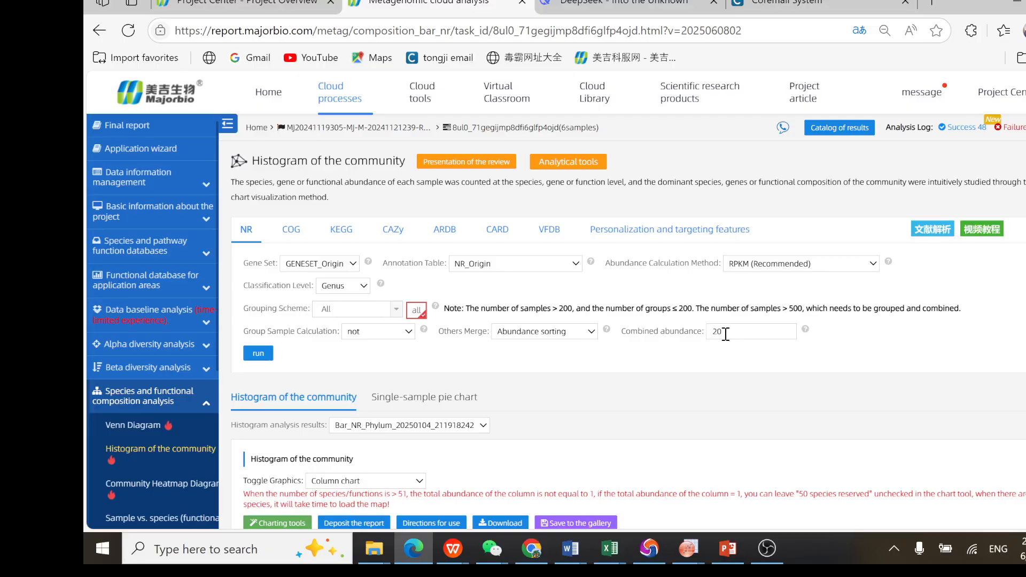
left_click(258, 354)
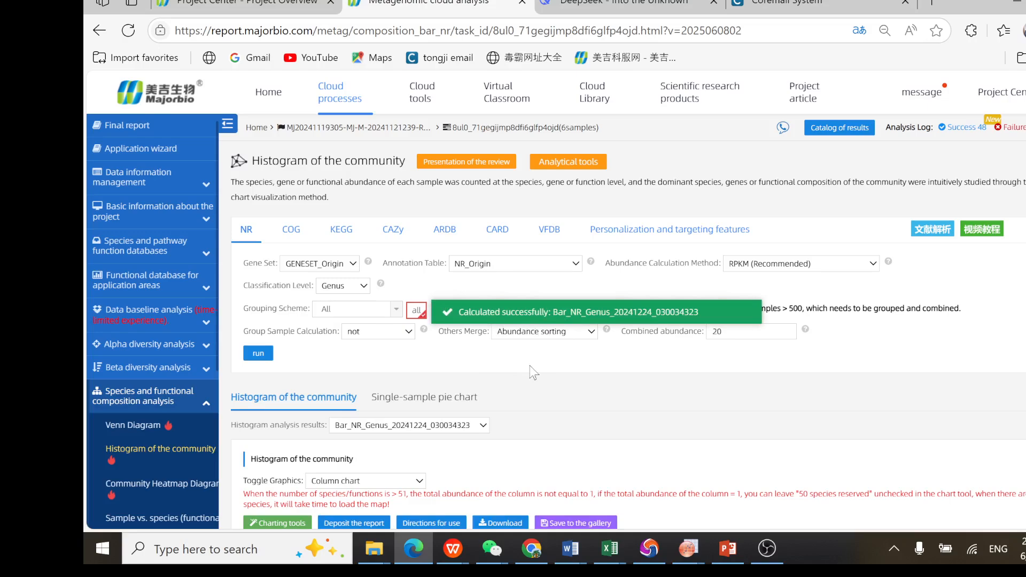
- Examine the genus-level community barplot and compare it with the stacked bar chart on slide 3 in PowerPoint
scroll(530, 365, "down", 1)
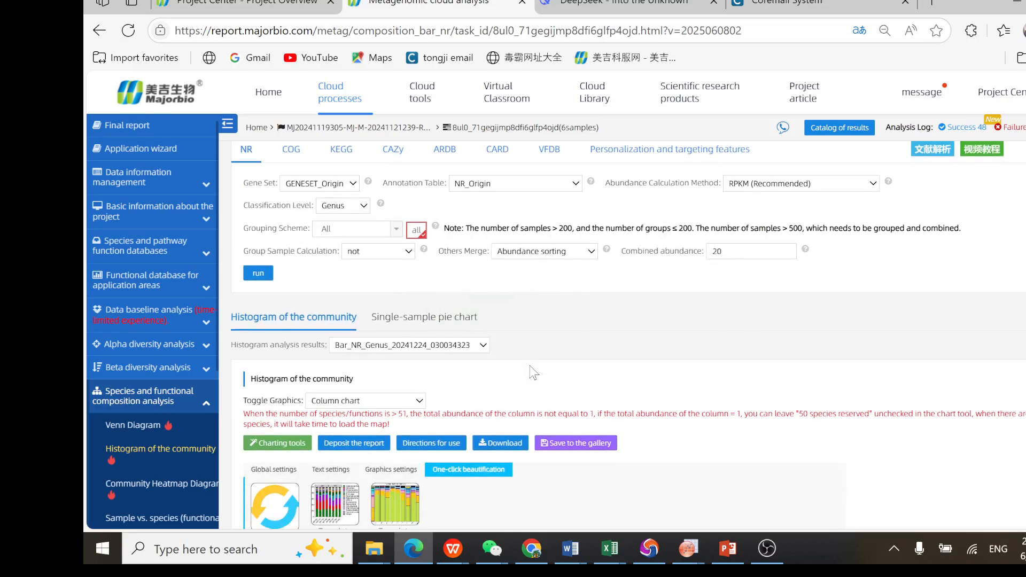
scroll(536, 352, "down", 4)
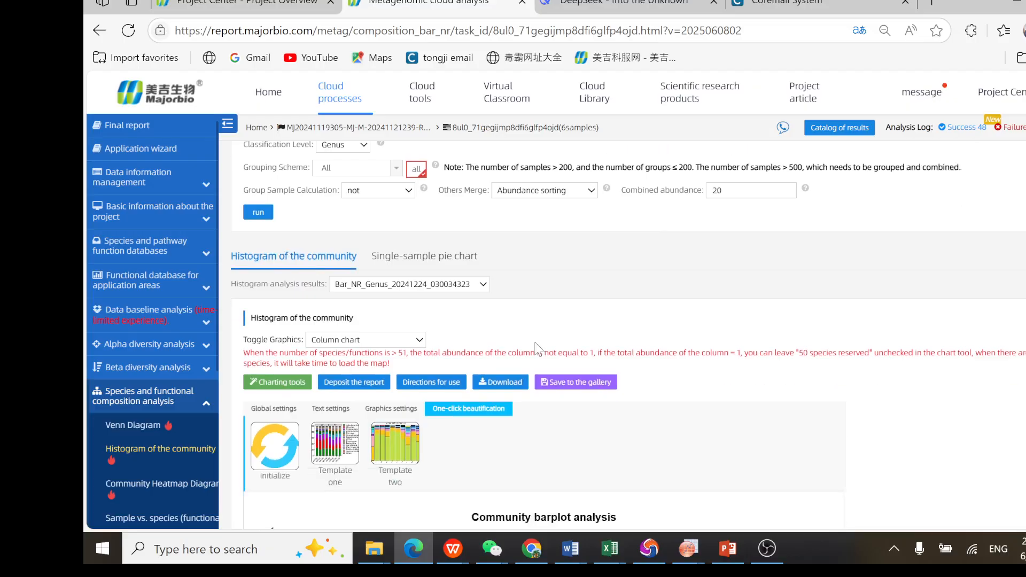
scroll(537, 350, "down", 2)
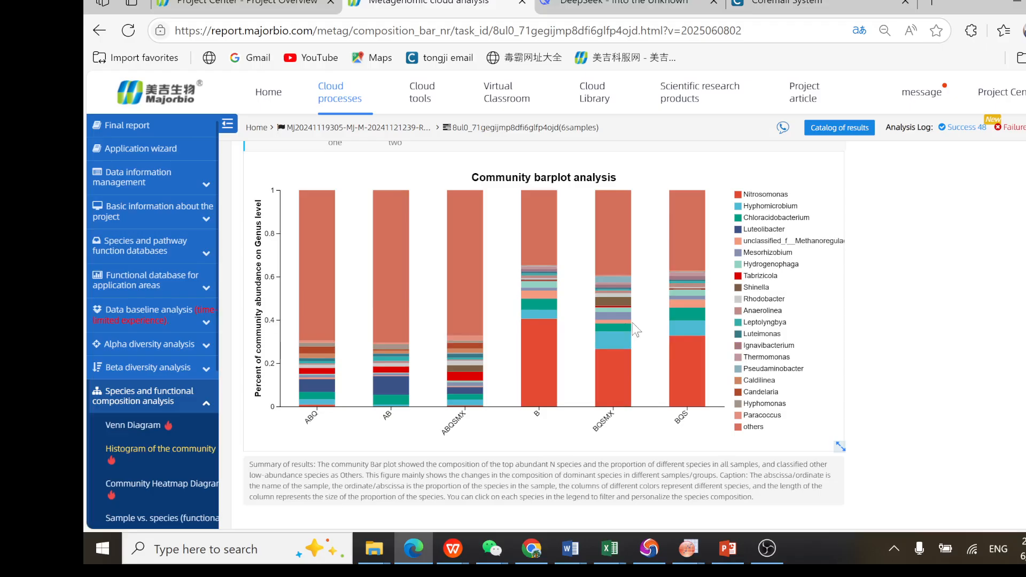
mouse_move(728, 549)
left_click(738, 483)
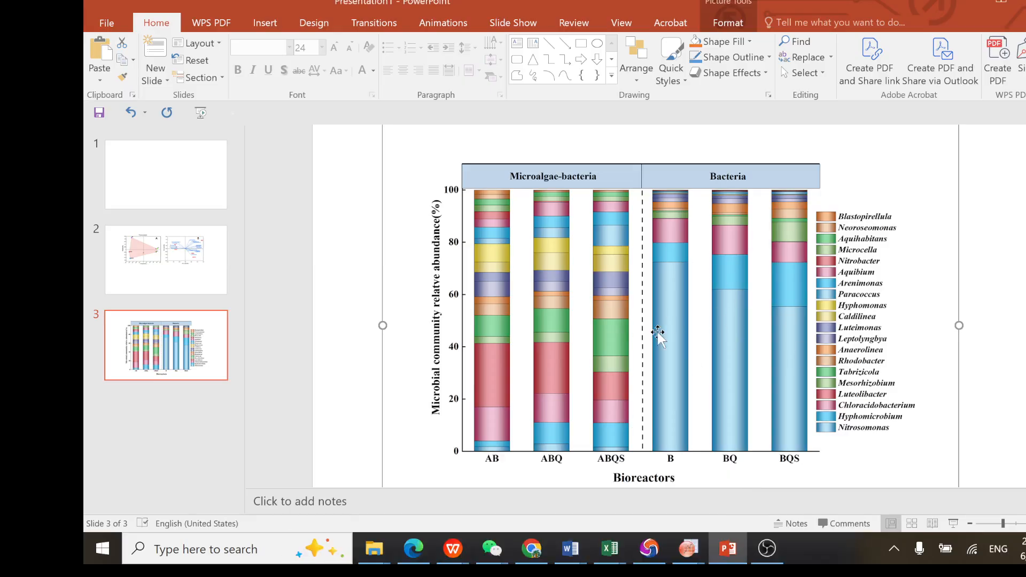
key("alt+Tab")
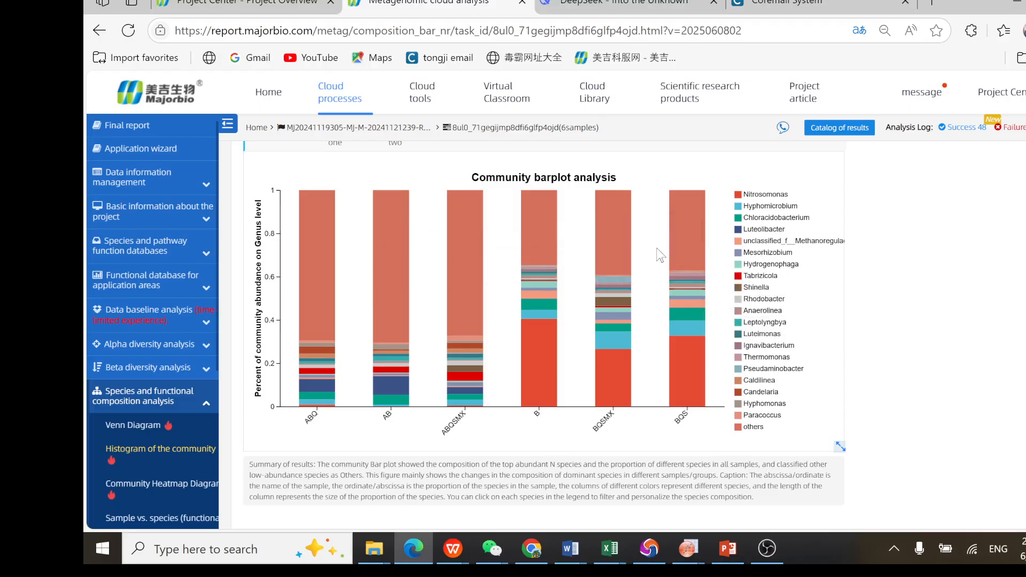
mouse_move(668, 313)
- Open the results catalog of the 6samples task and go to interaction_results, 10.Taxon_Function_Composition, bar
left_click(829, 128)
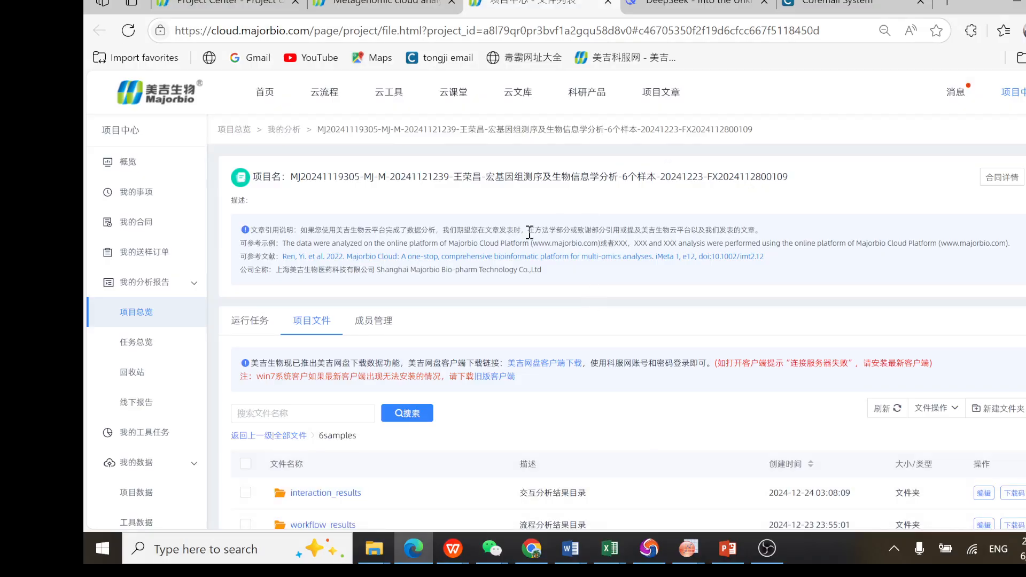
scroll(529, 233, "down", 3)
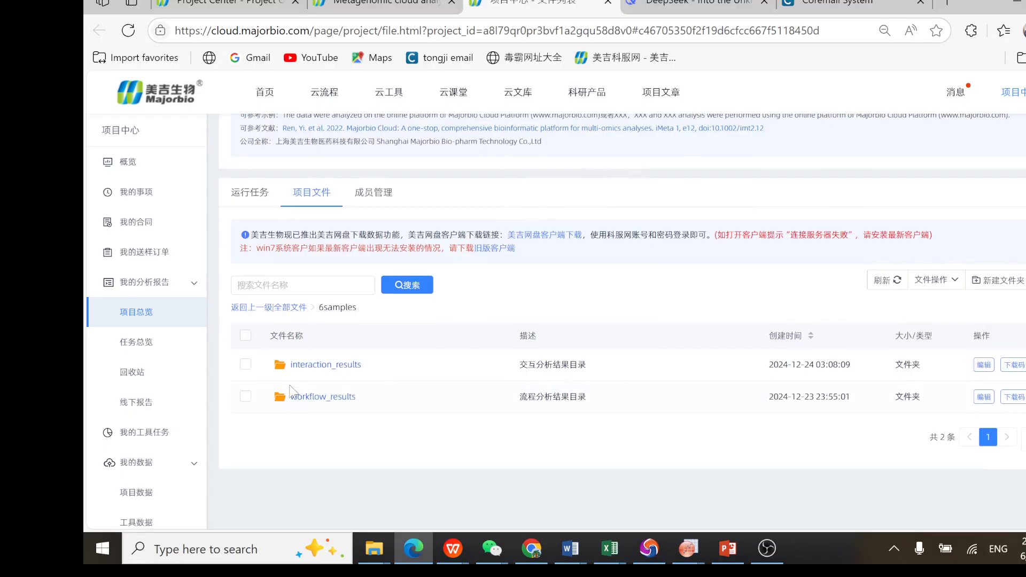
left_click(313, 367)
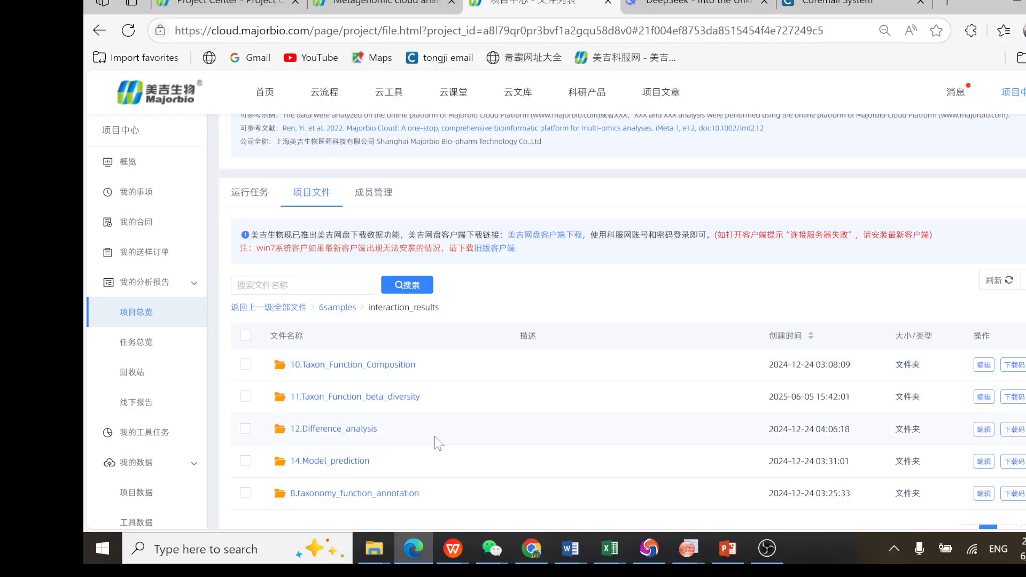
left_click(375, 370)
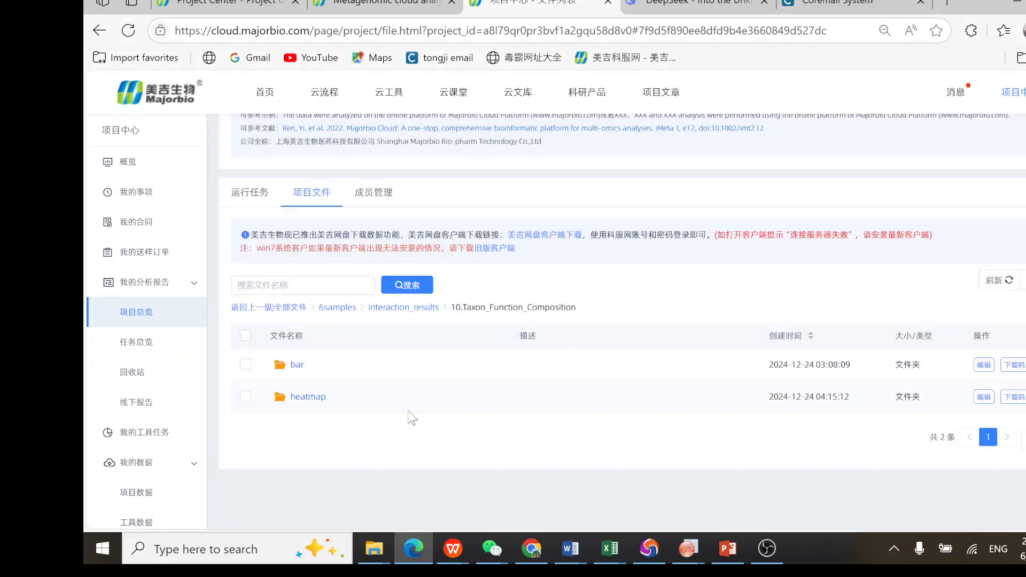
left_click(297, 365)
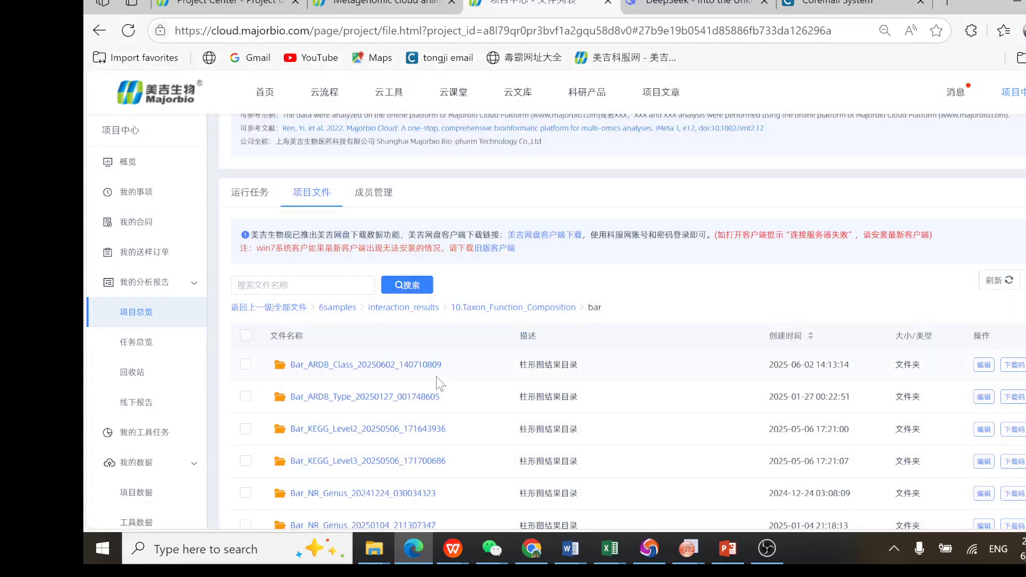
scroll(456, 396, "down", 2)
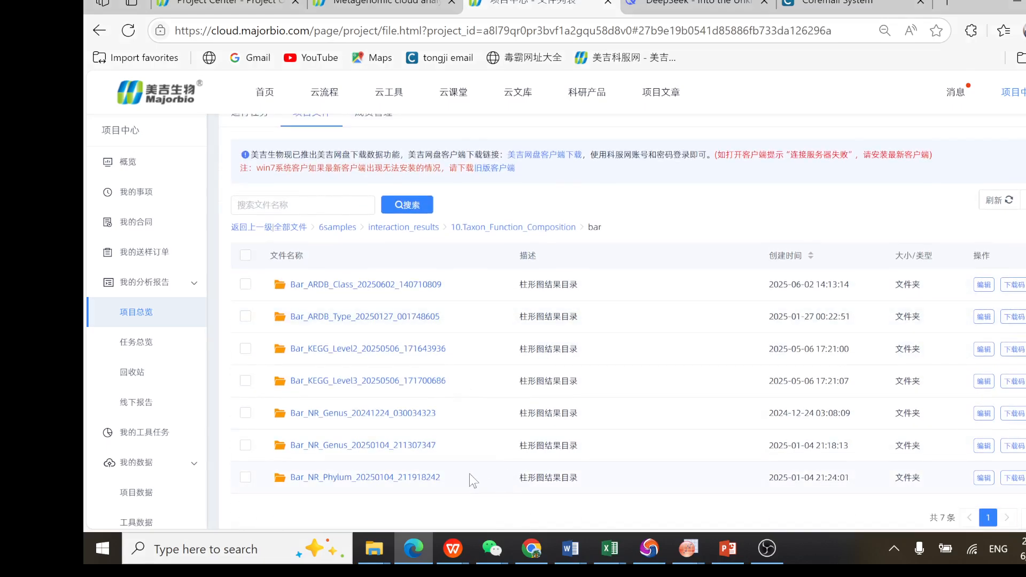
- Check the name of the displayed histogram analysis result and open its matching folder, Bar_NR_Genus_20241224_030034323, in the project files
left_click(374, 10)
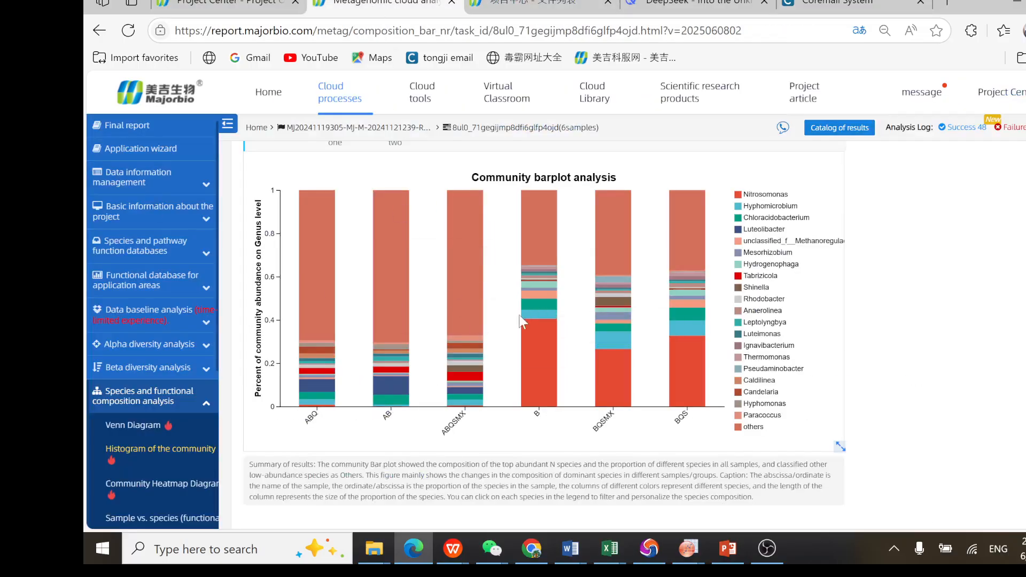
scroll(515, 320, "up", 3)
scroll(514, 321, "up", 3)
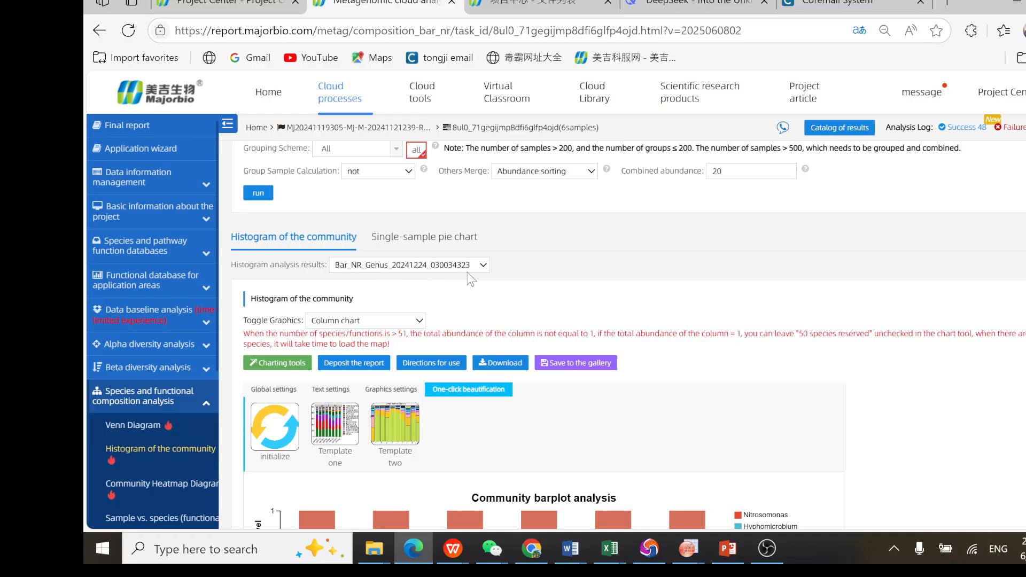
left_click(521, 4)
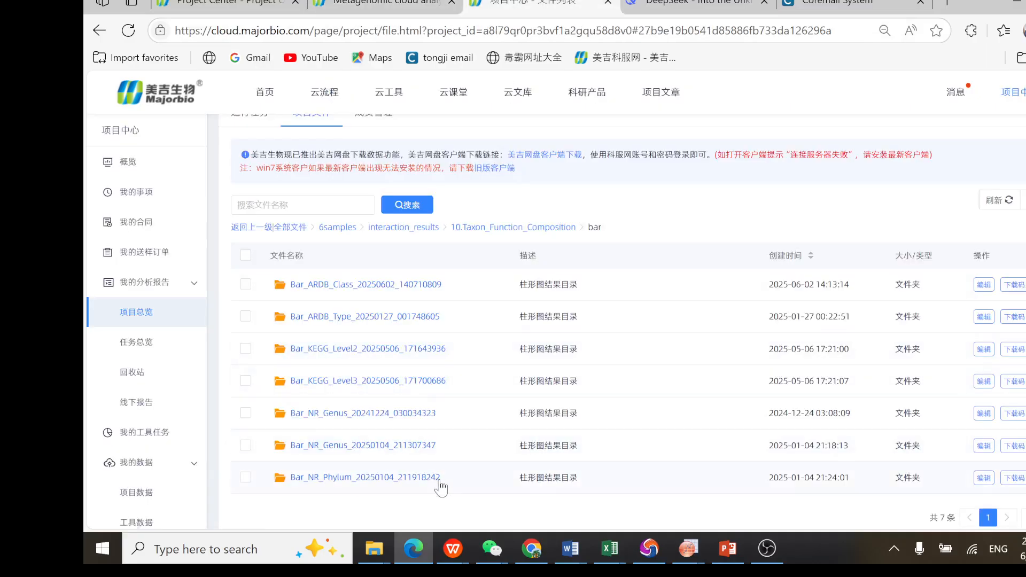
left_click(415, 413)
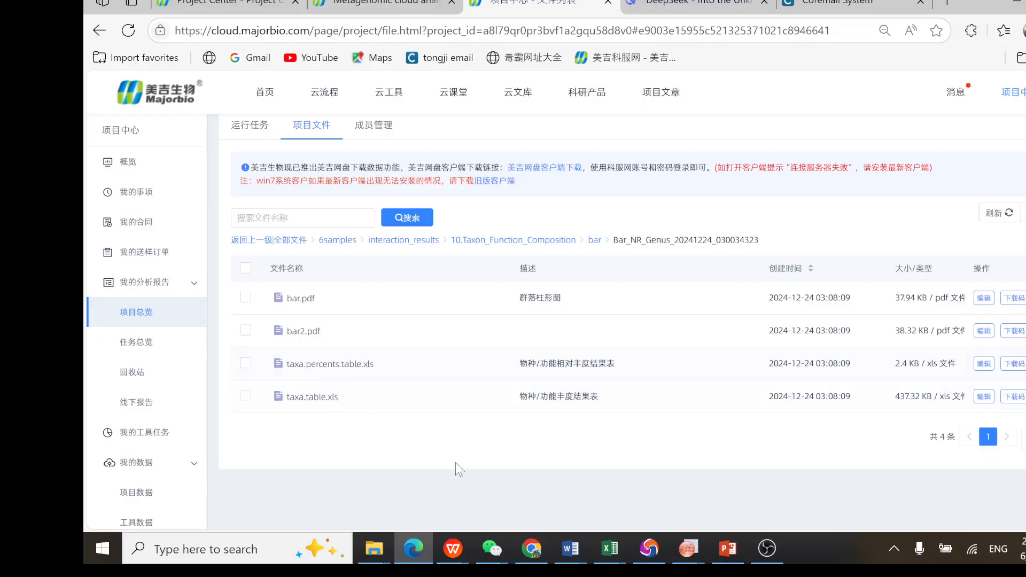
- Examine the genus table taxa.percents.table (5).xls in WPS Office, and translate the results file list in the browser to English
mouse_move(457, 548)
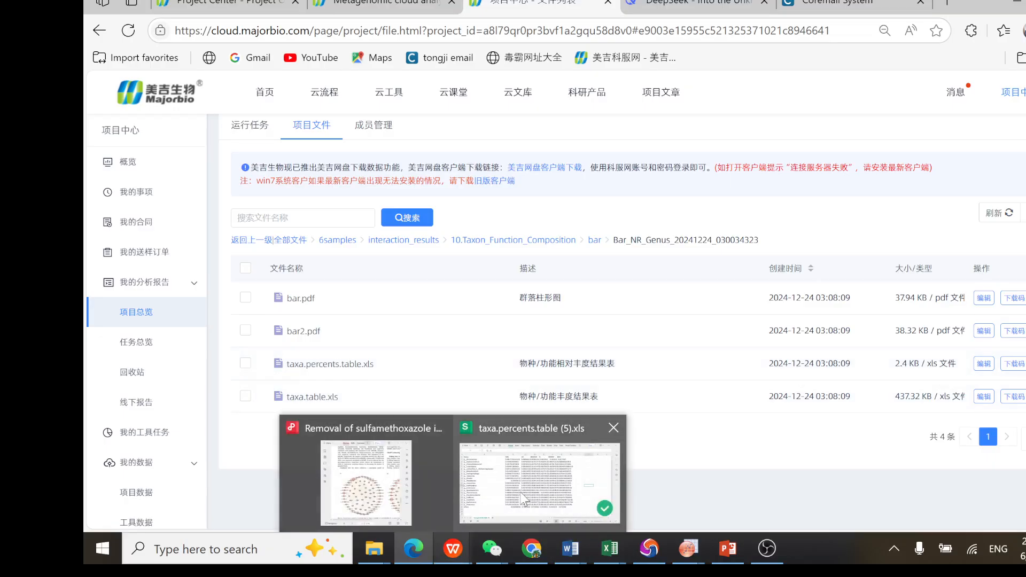
left_click(539, 481)
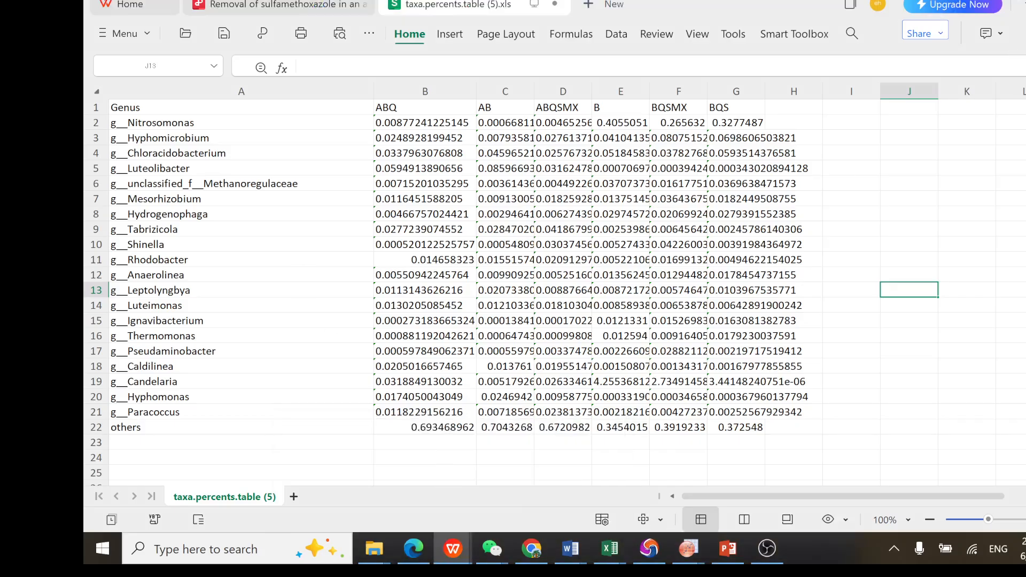
key("alt+Tab")
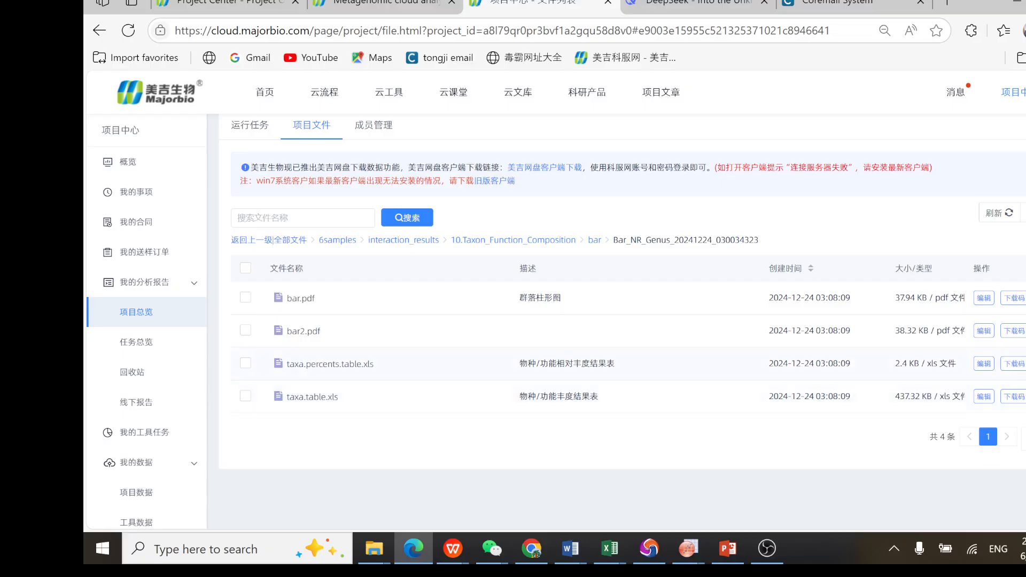
right_click(648, 288)
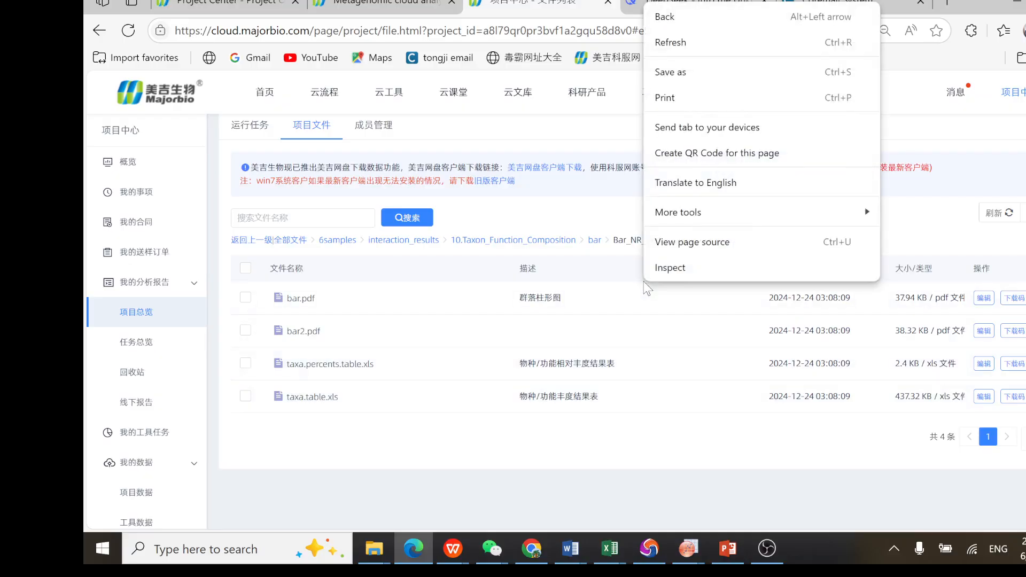
left_click(699, 183)
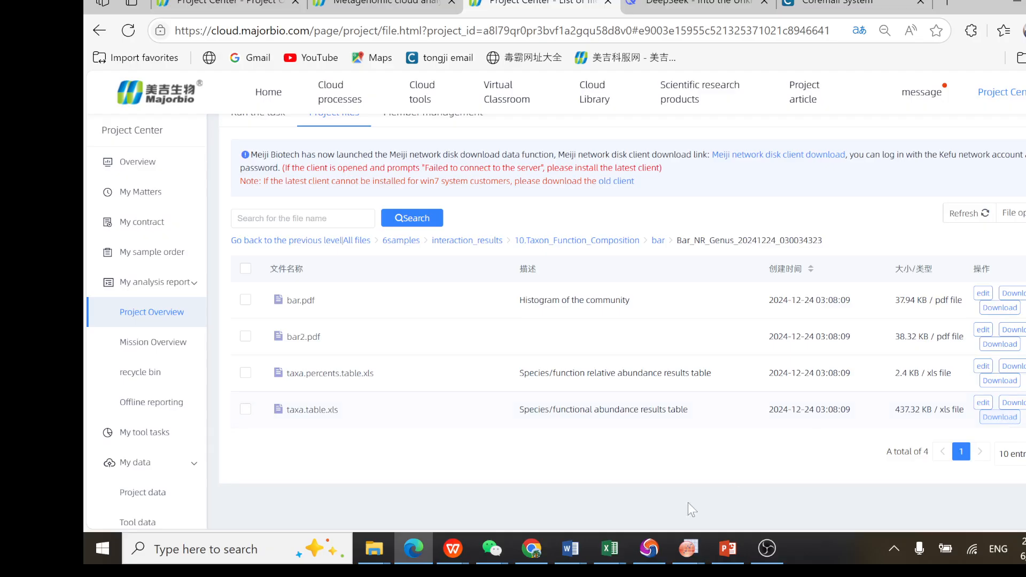
- Switch to Mantels correlation file1 in Excel and copy the sample names and abundance values, B1:G21, from Sheet3
mouse_move(622, 547)
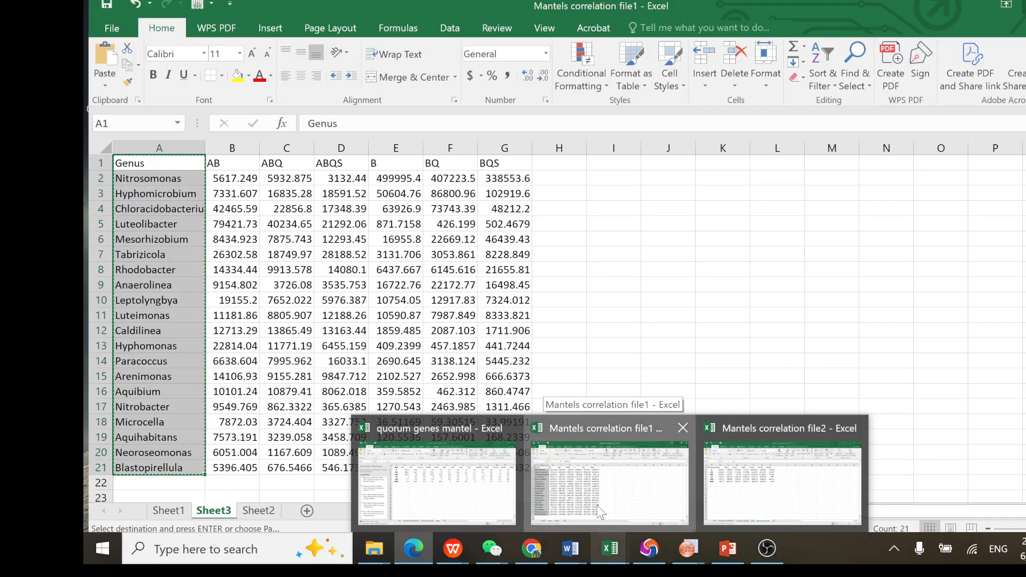
left_click(599, 507)
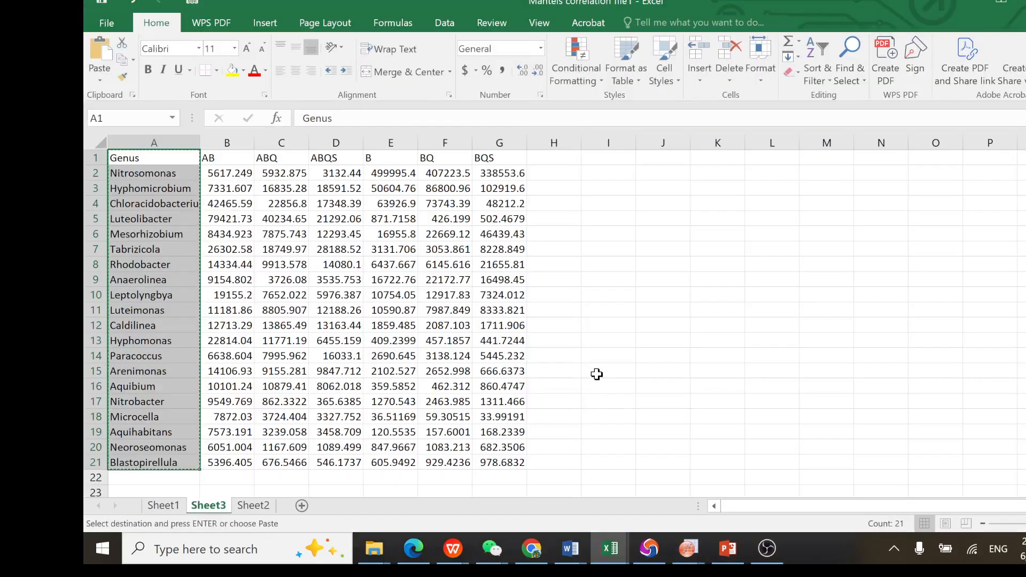
left_click(597, 374)
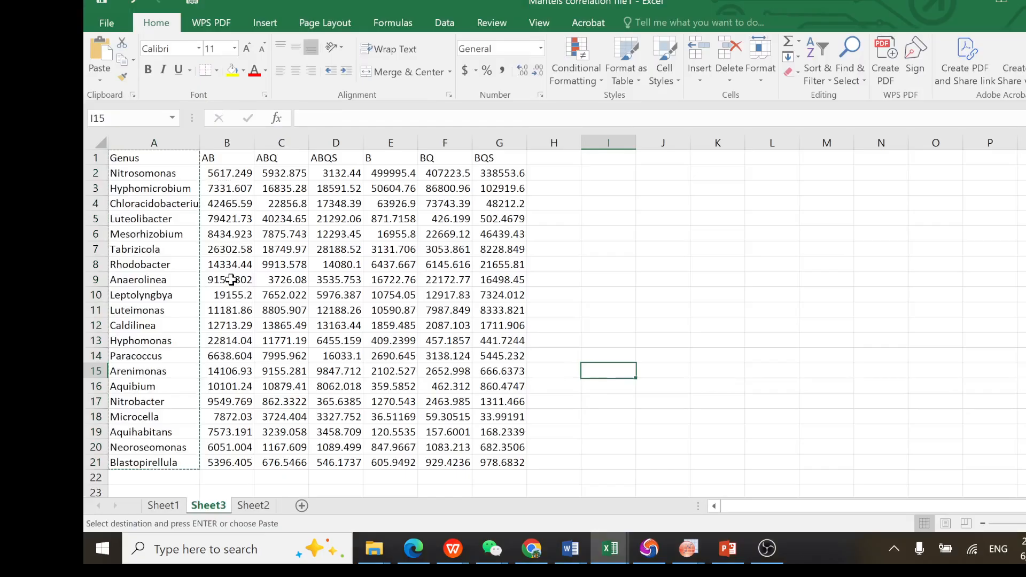
scroll(231, 280, "down", 2)
scroll(234, 275, "up", 2)
left_click(714, 336)
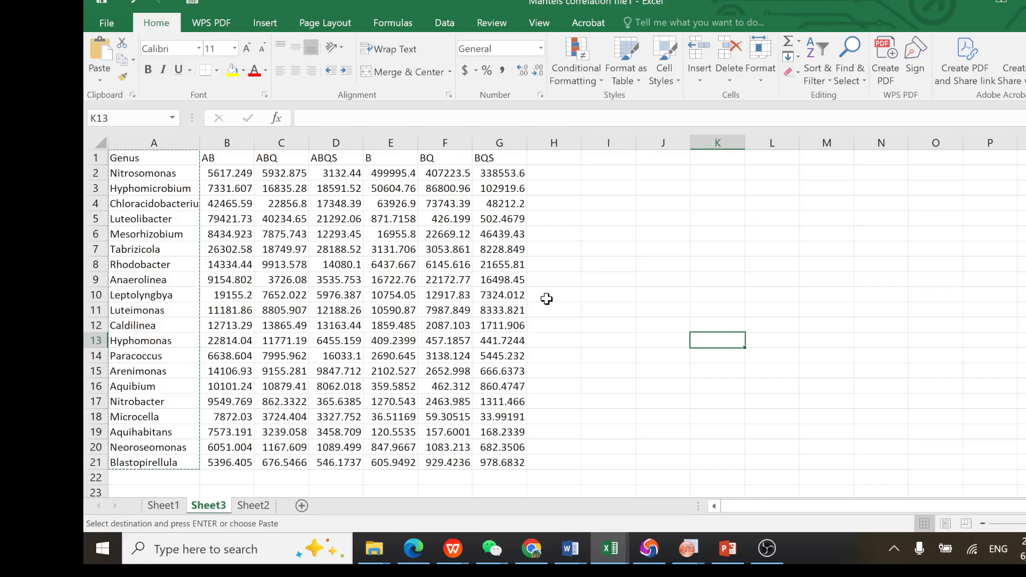
left_click_drag(521, 462, 213, 153)
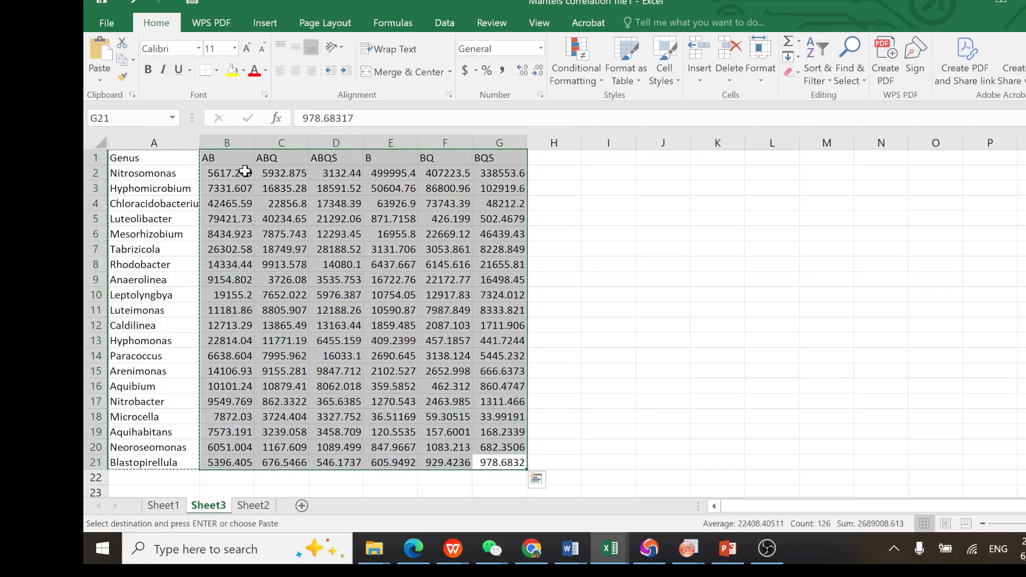
right_click(269, 174)
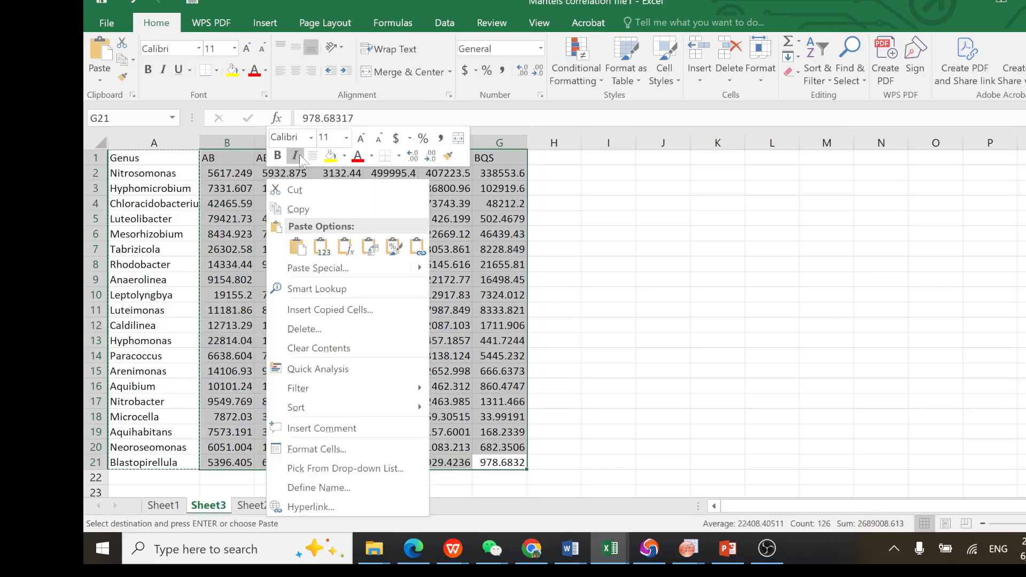
left_click(321, 250)
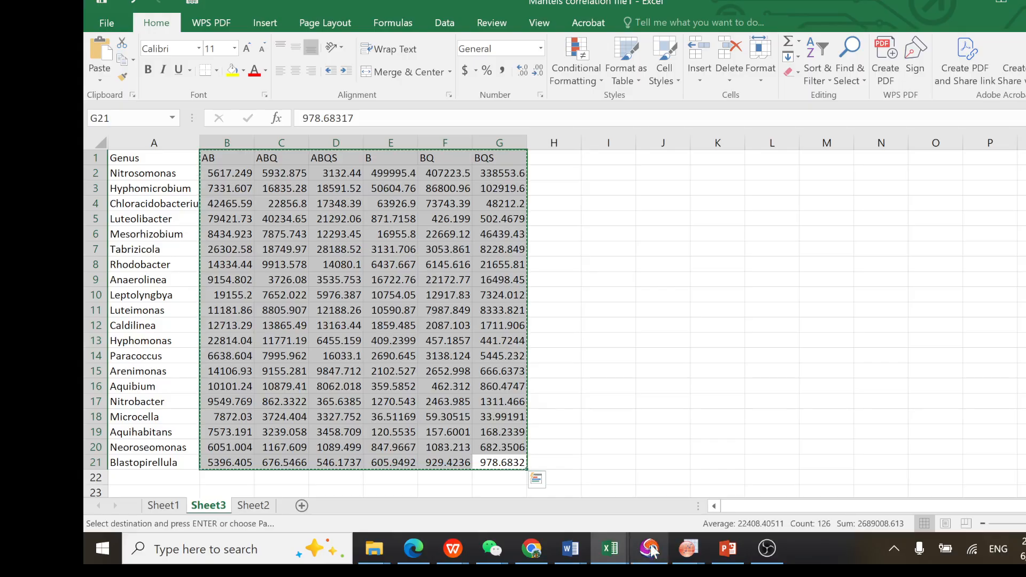
- Switch to Origin and paste the copied data transposed into Sheet1, starting at row 1 of column A(X)
mouse_move(688, 549)
left_click(436, 415)
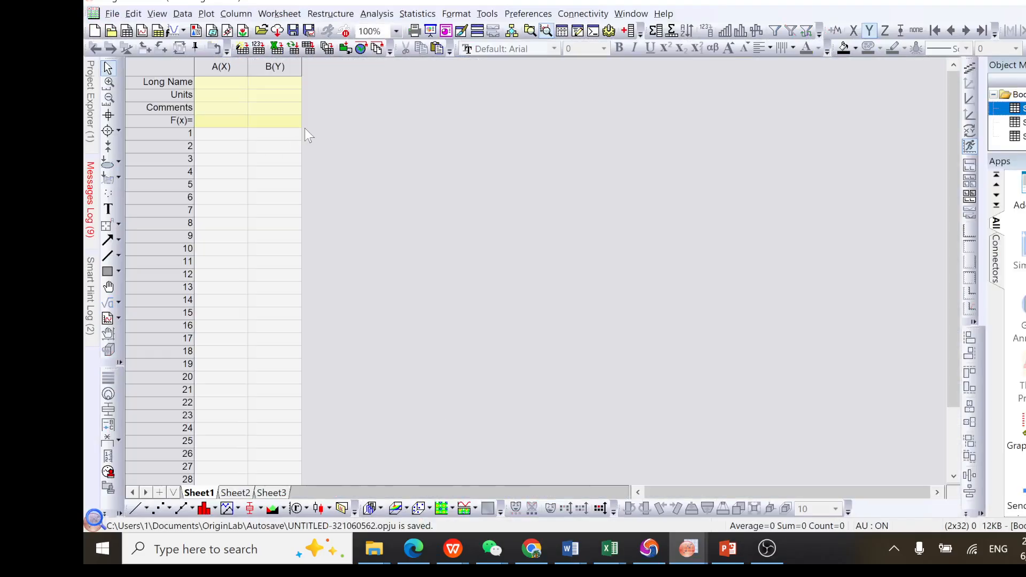
left_click(220, 139)
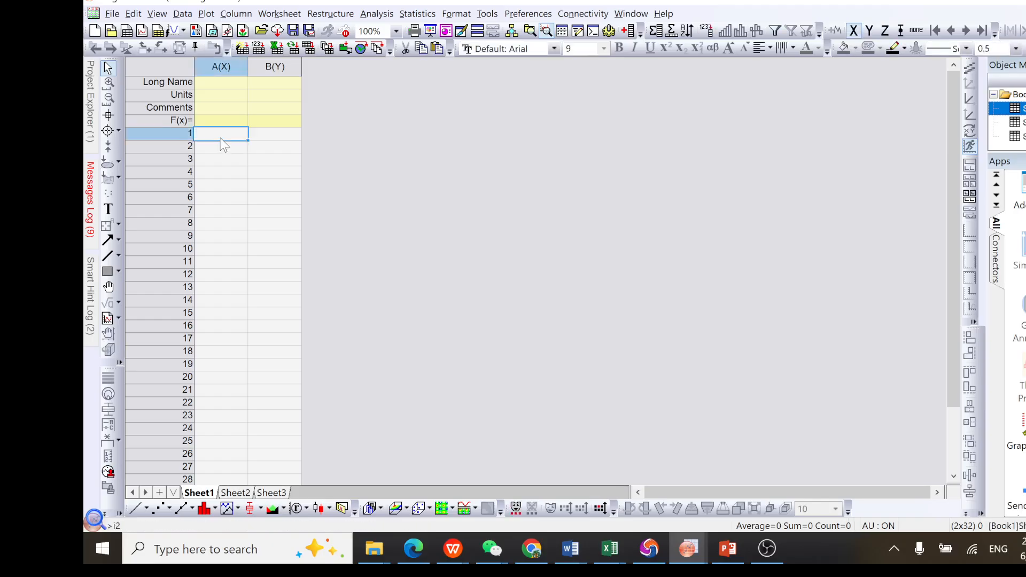
right_click(223, 143)
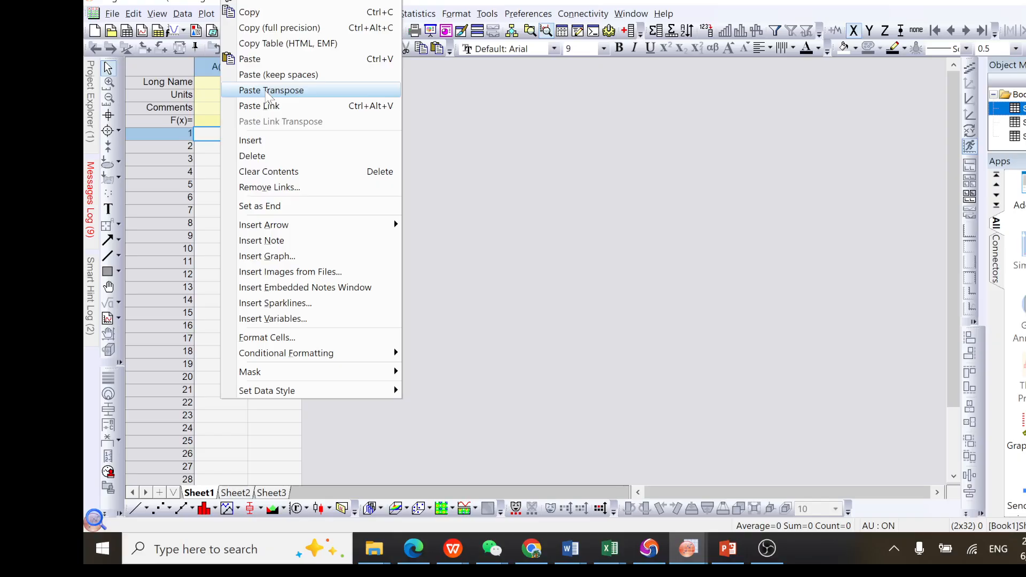
left_click(268, 90)
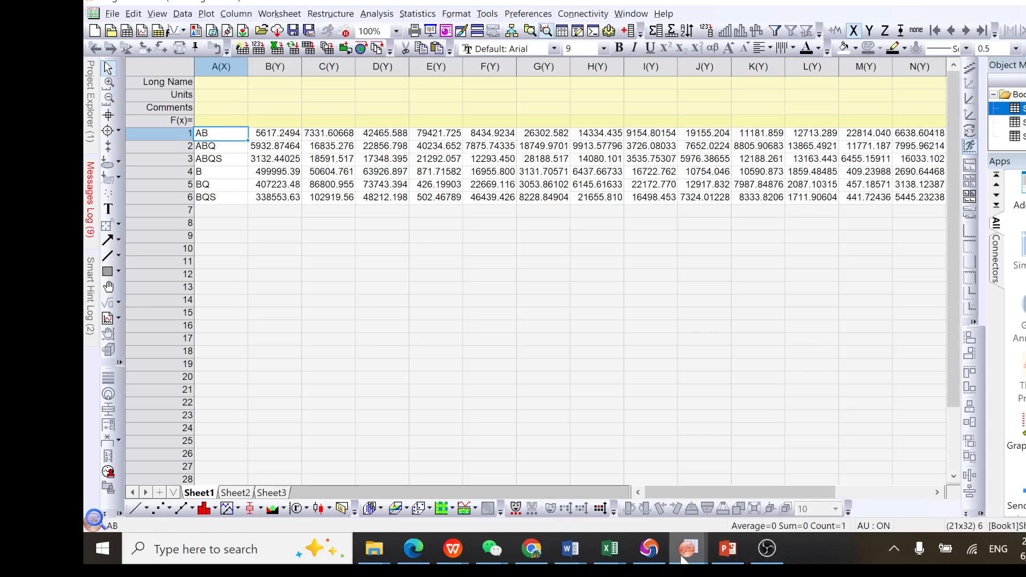
- Switch back to Mantels correlation file1 in Excel and copy the Genus column, A1:A21, from Sheet3
mouse_move(610, 556)
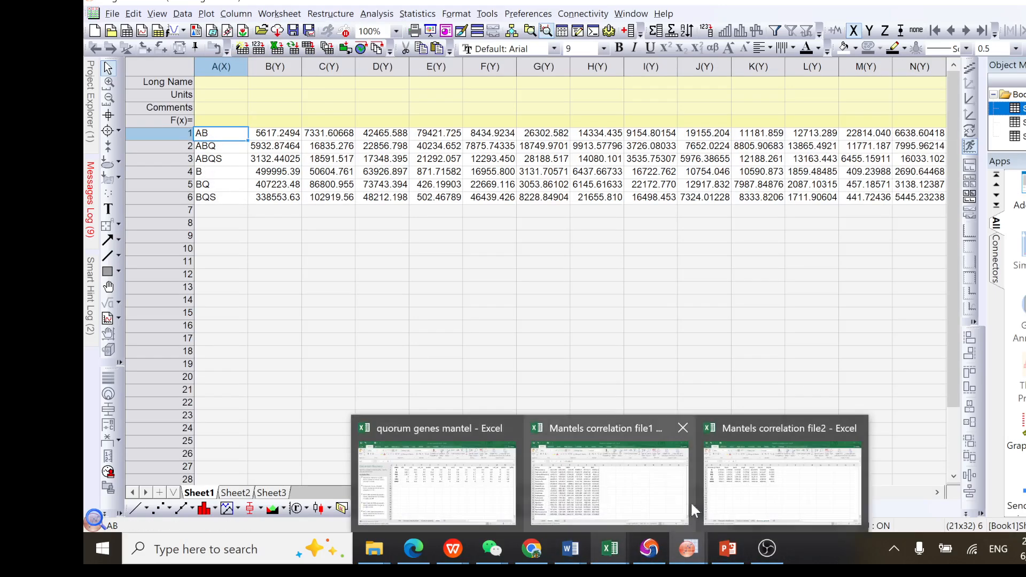
left_click(609, 511)
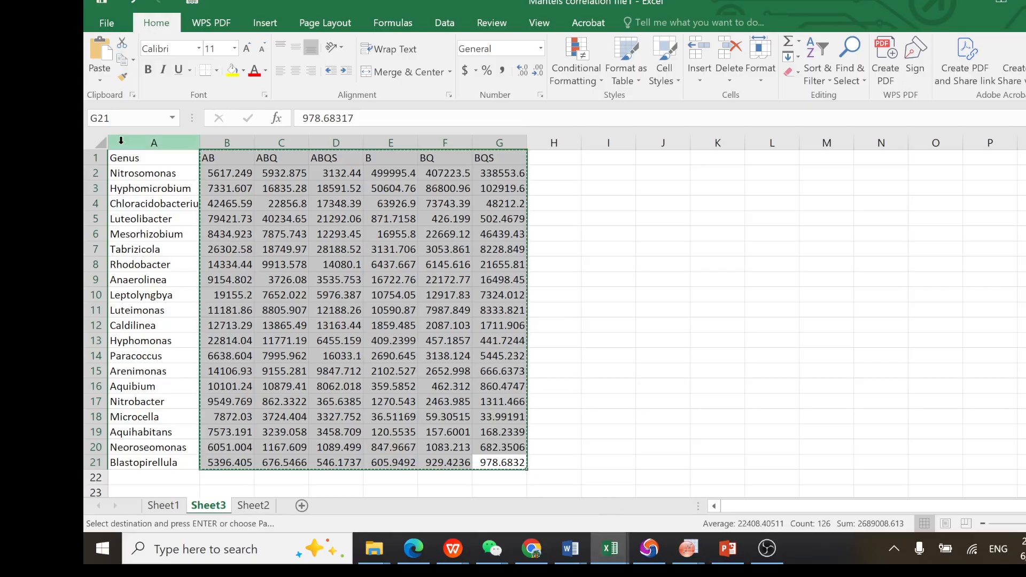
mouse_move(114, 160)
left_mouse_down()
mouse_move(127, 217)
mouse_move(127, 455)
left_mouse_up()
right_click(137, 176)
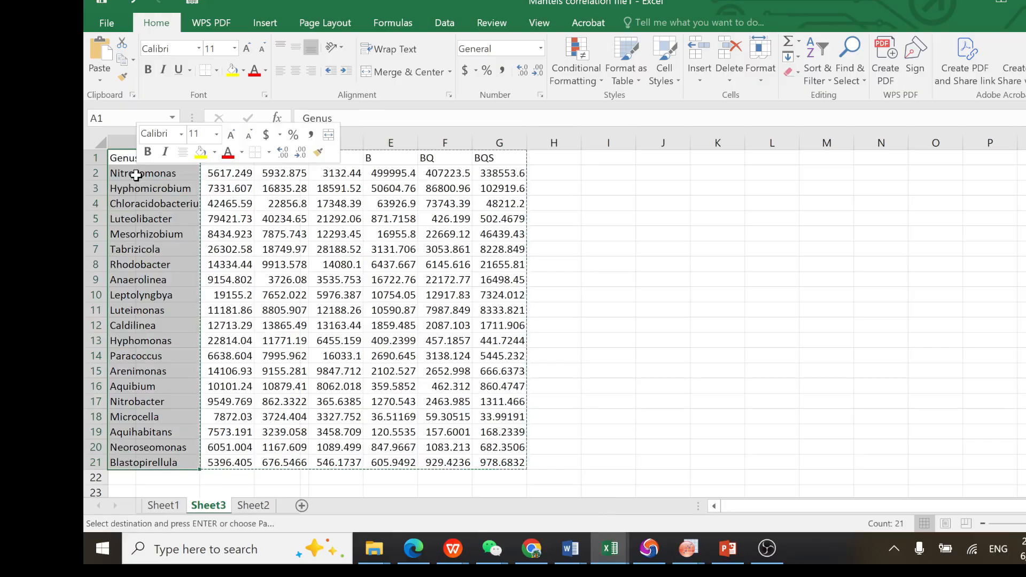
left_click(169, 206)
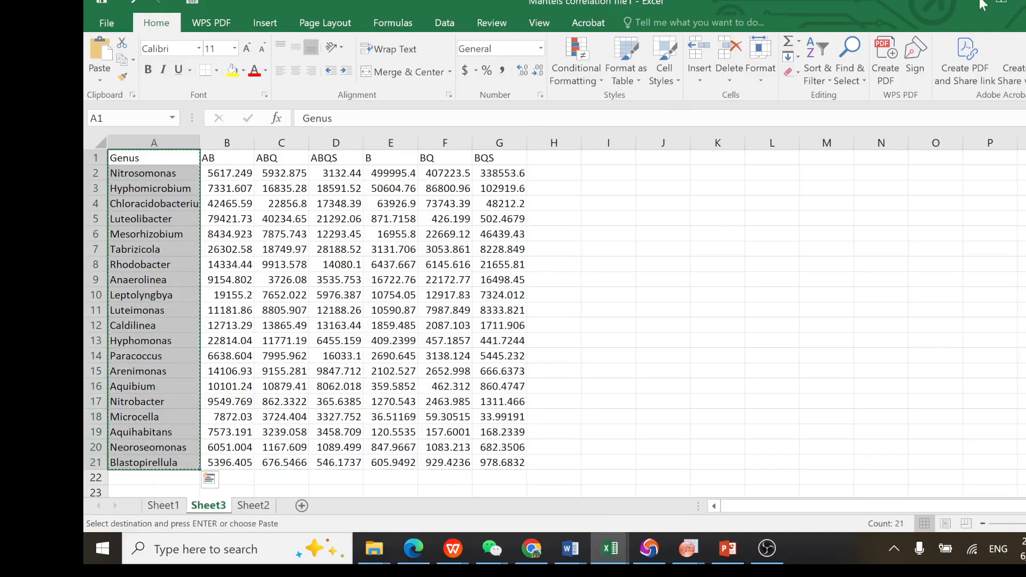
- In Origin, paste the genus names transposed into the Long Name row from column A(X), and check the columns through U(Y)
key("alt+Tab")
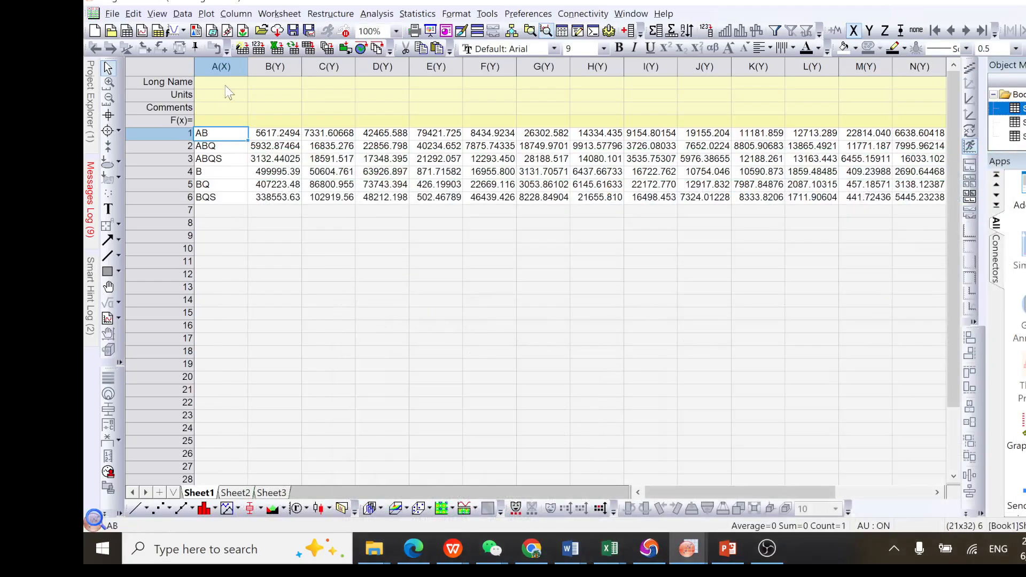
left_click(225, 82)
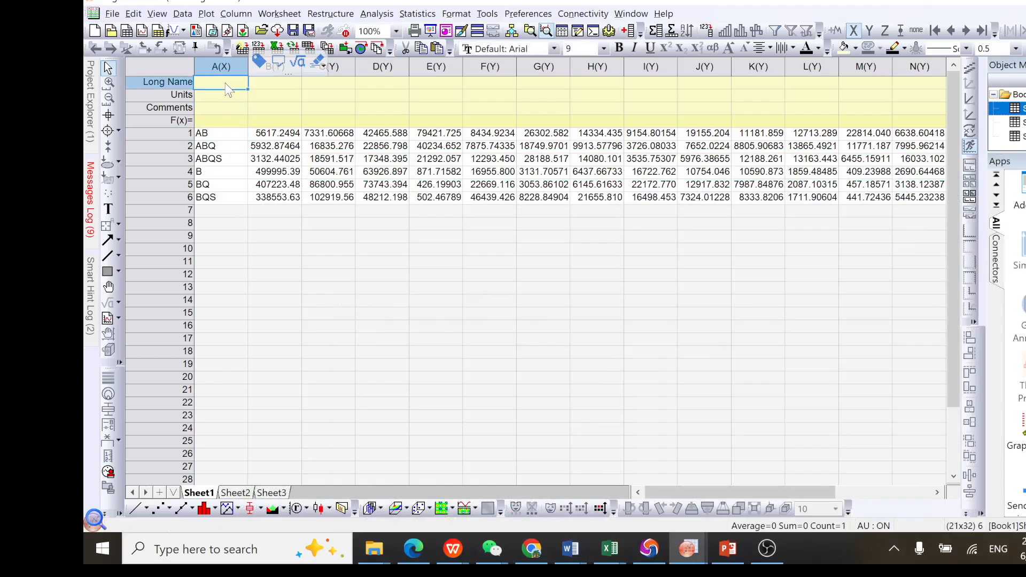
right_click(226, 82)
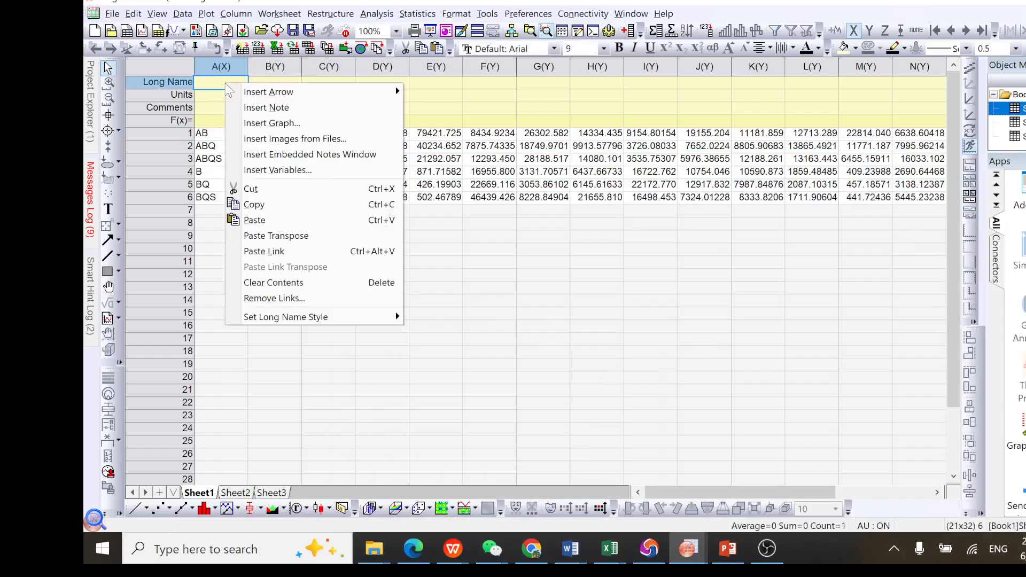
left_click(284, 237)
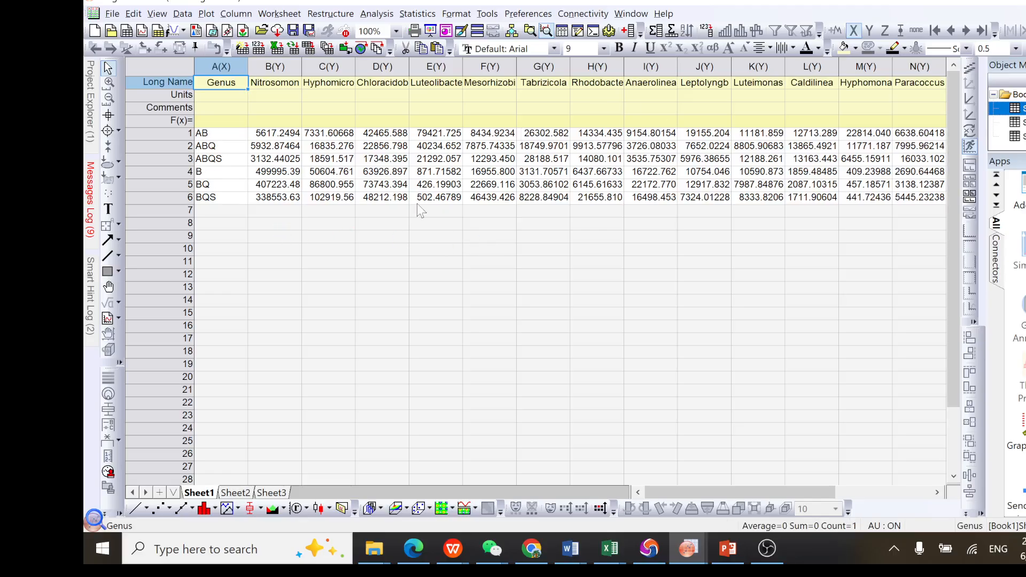
mouse_move(823, 490)
left_mouse_down()
mouse_move(887, 491)
mouse_move(834, 488)
left_mouse_up()
left_click_drag(862, 495, 938, 492)
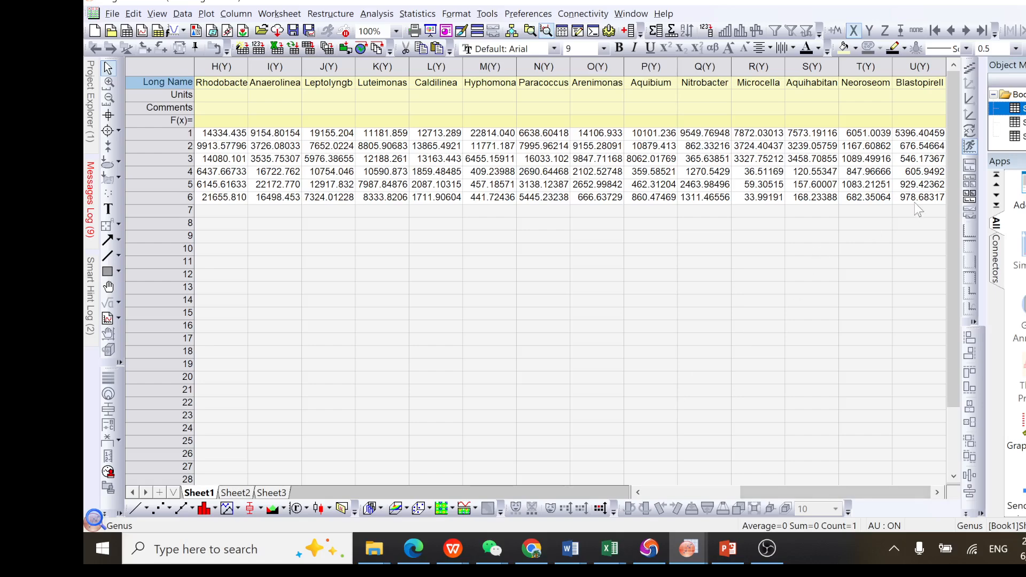
- Plot all Sheet1 data, columns A(X) to U(Y) and rows 1 to 6, as a 100% Stacked Column graph
left_click_drag(917, 198, 91, 64)
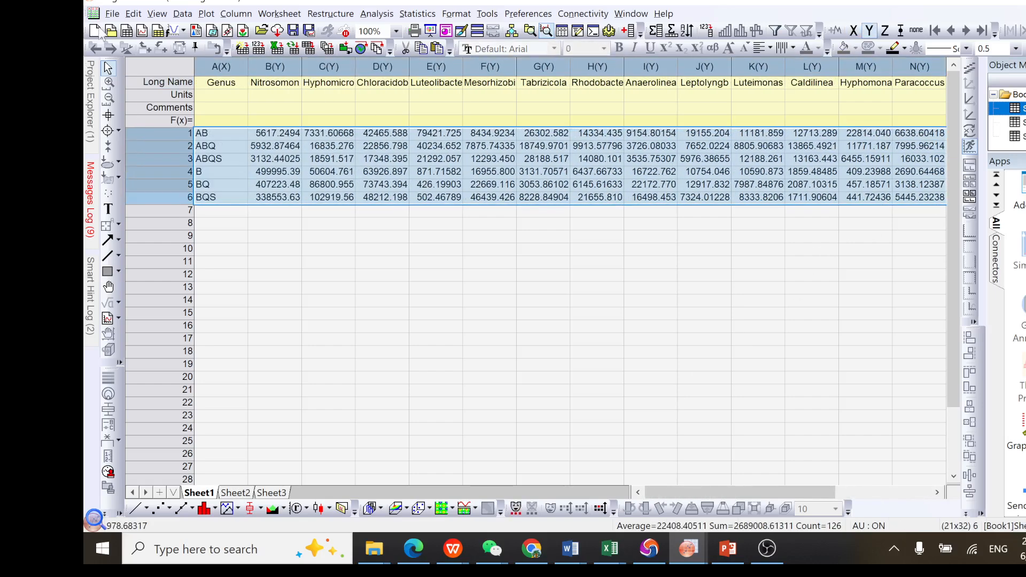
left_click(207, 14)
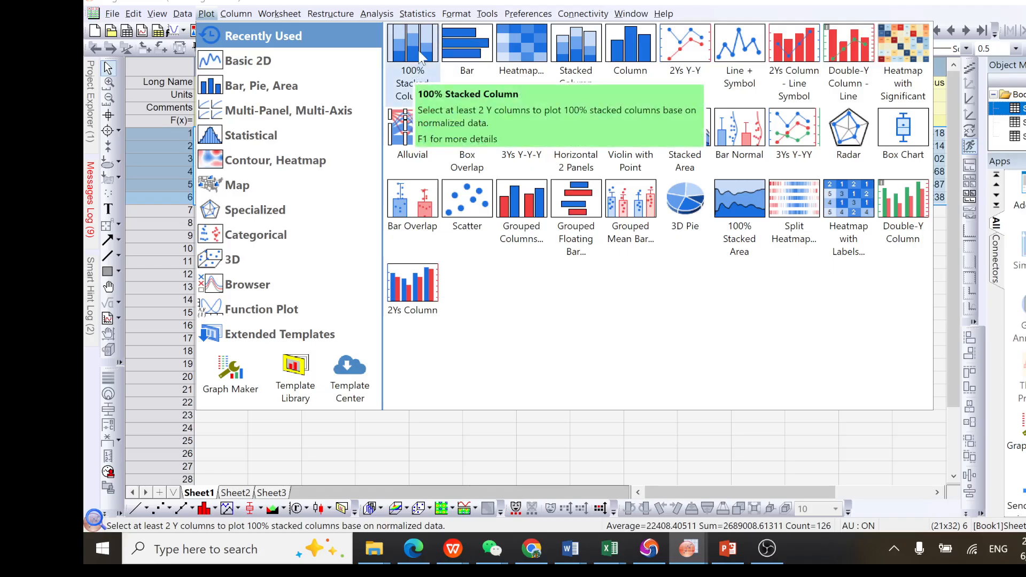
left_click(415, 85)
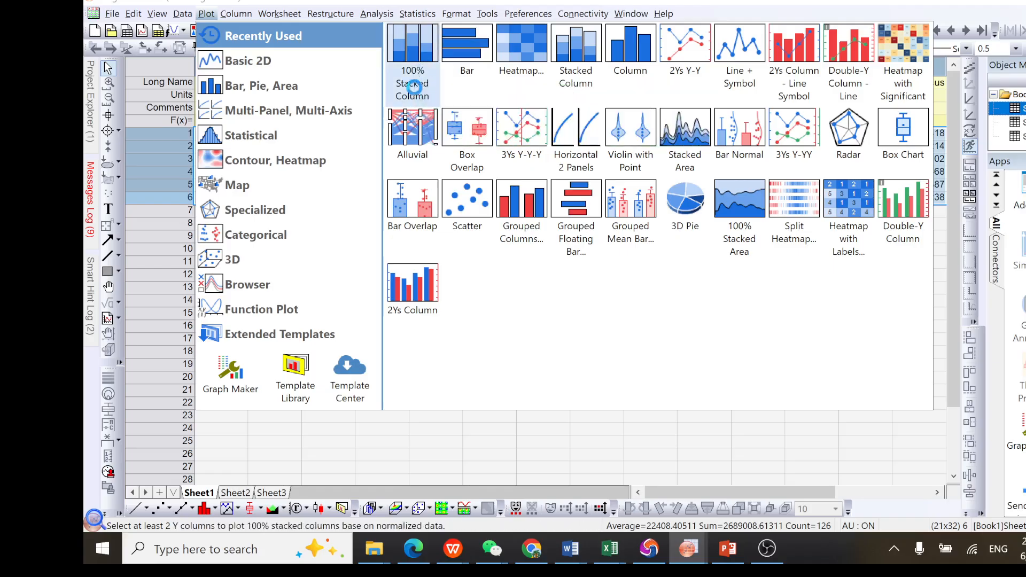
left_click(411, 51)
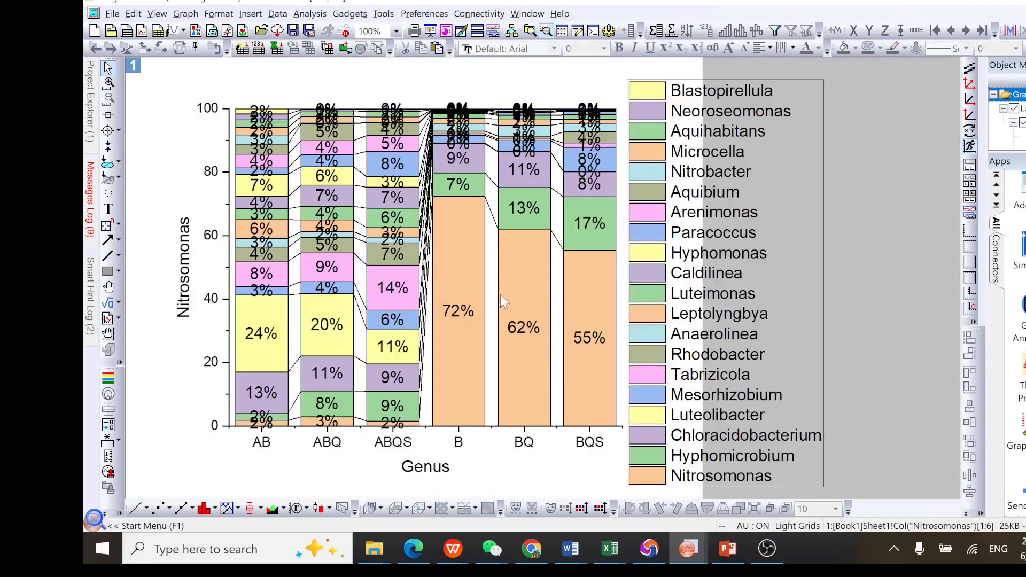
- Turn off Show Connect Line on Stacked/Floating Column/Bar in Layer1's stack properties and apply it
mouse_move(464, 281)
left_click(426, 182)
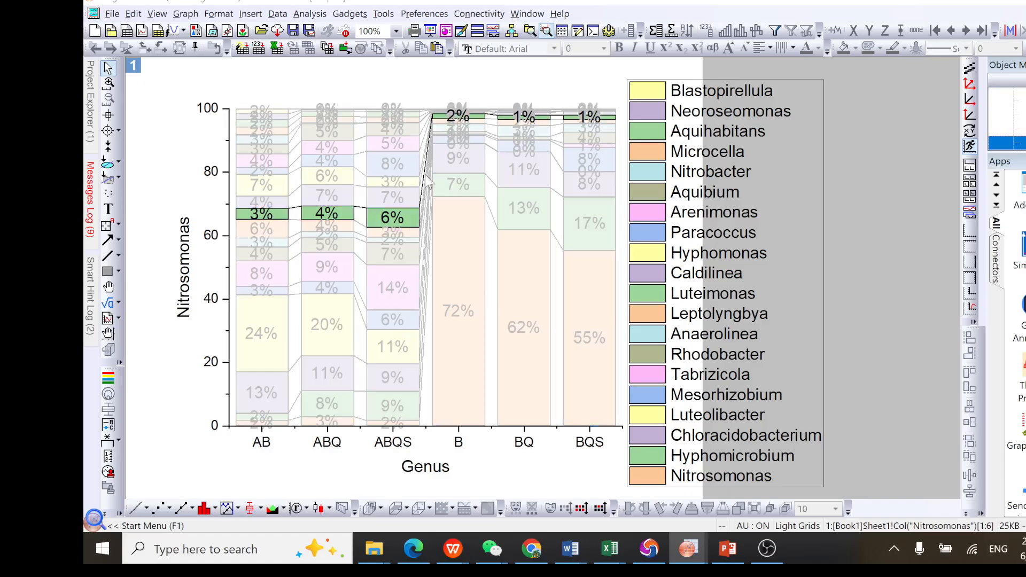
double_click(425, 175)
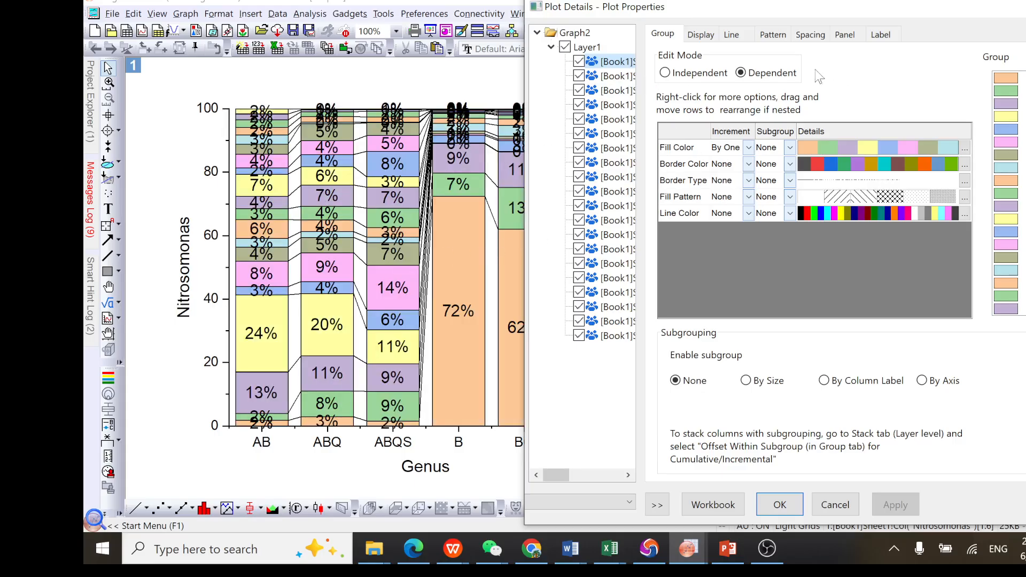
left_click(591, 51)
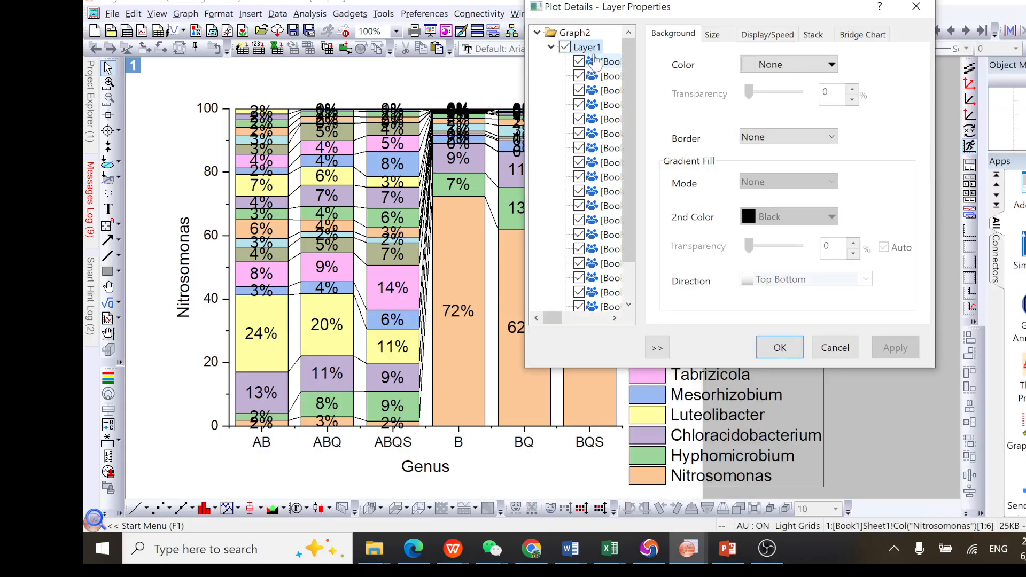
left_click(812, 40)
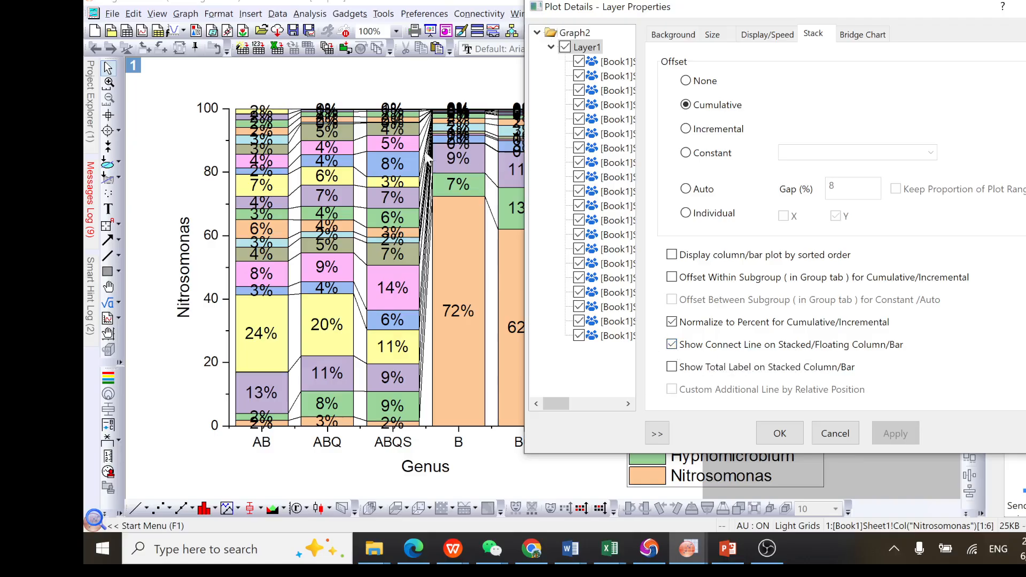
left_click(672, 345)
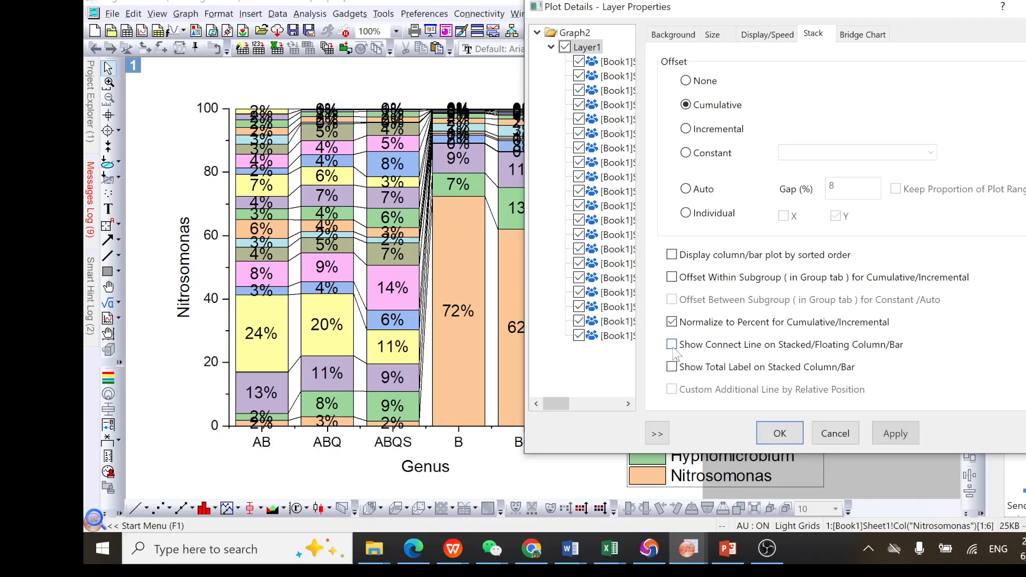
left_click(894, 434)
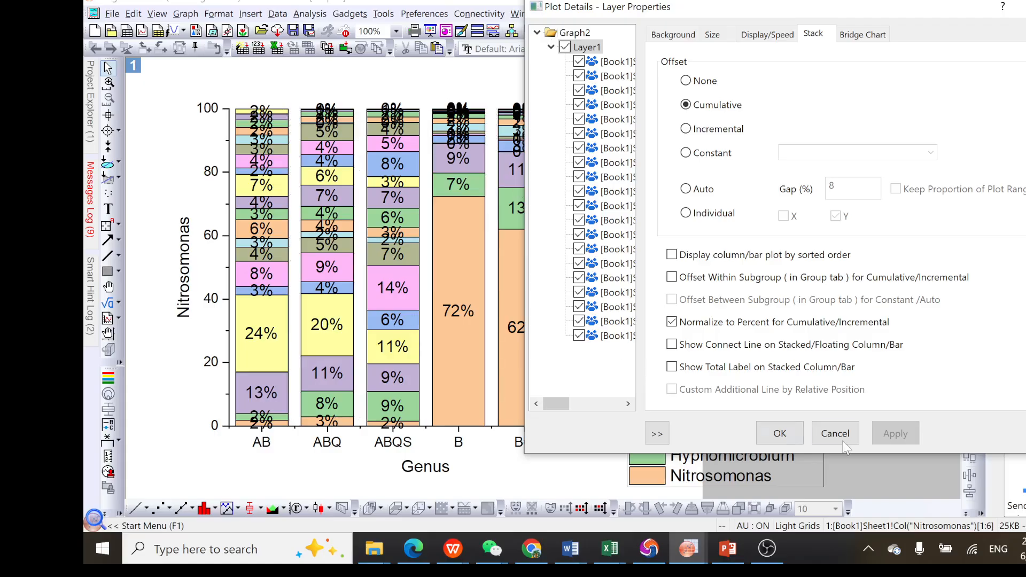
left_click(780, 432)
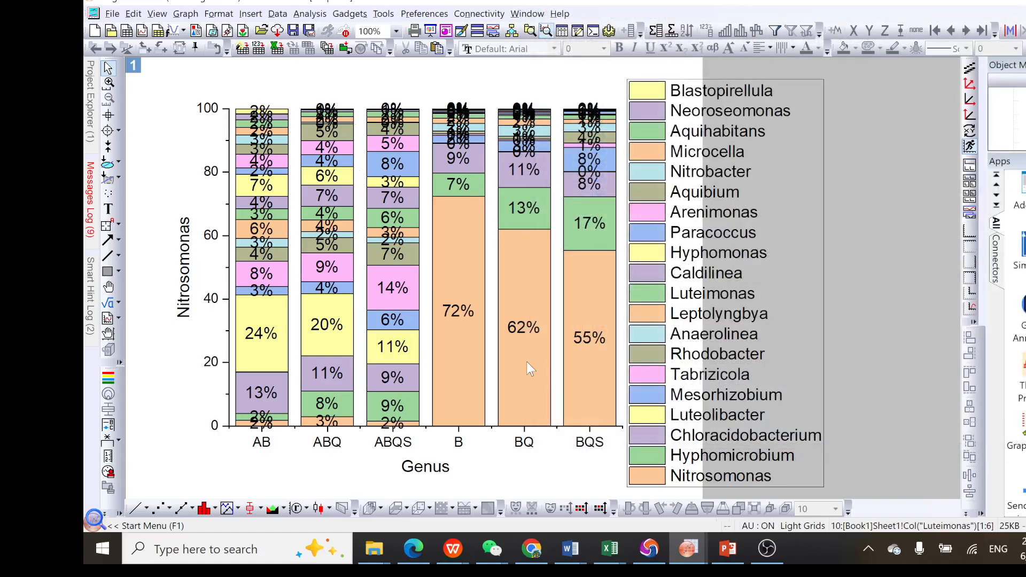
mouse_move(527, 361)
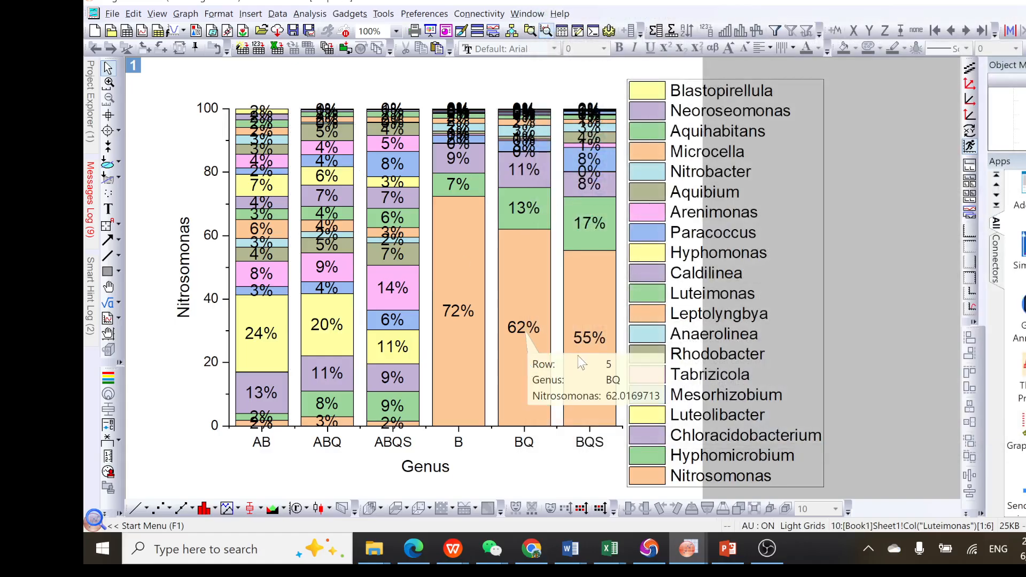
left_click(458, 318)
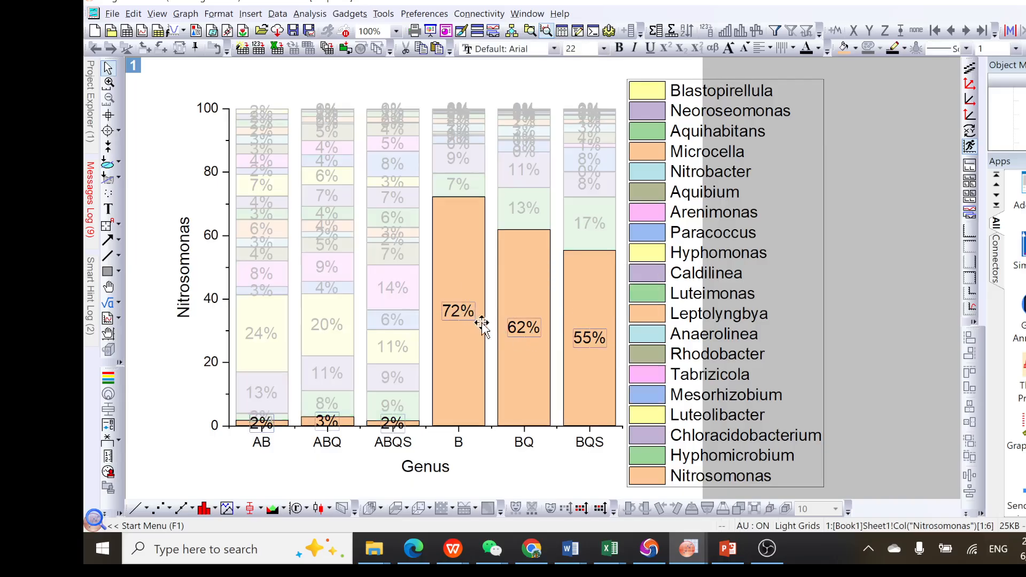
left_click(493, 389)
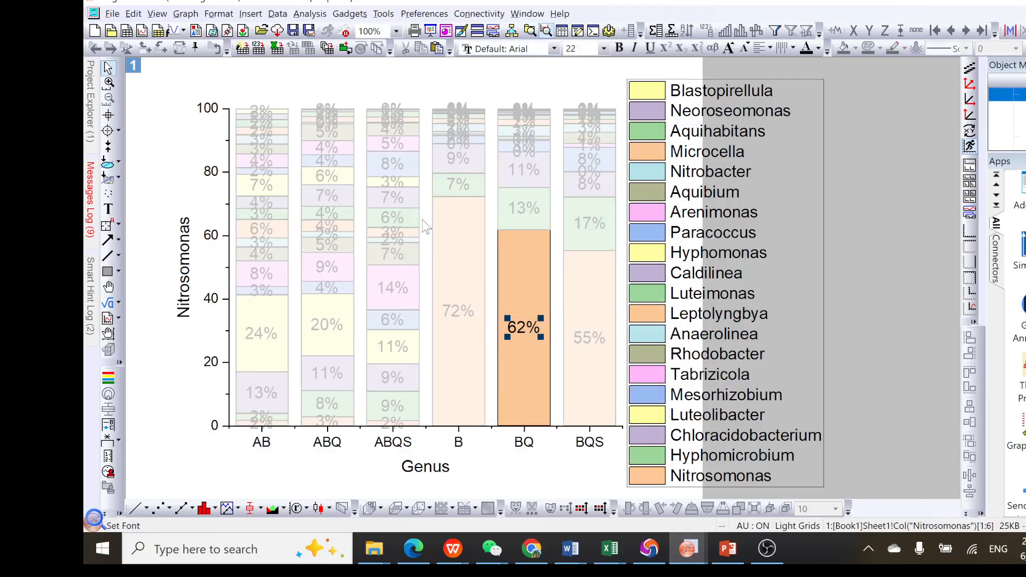
left_click(381, 355)
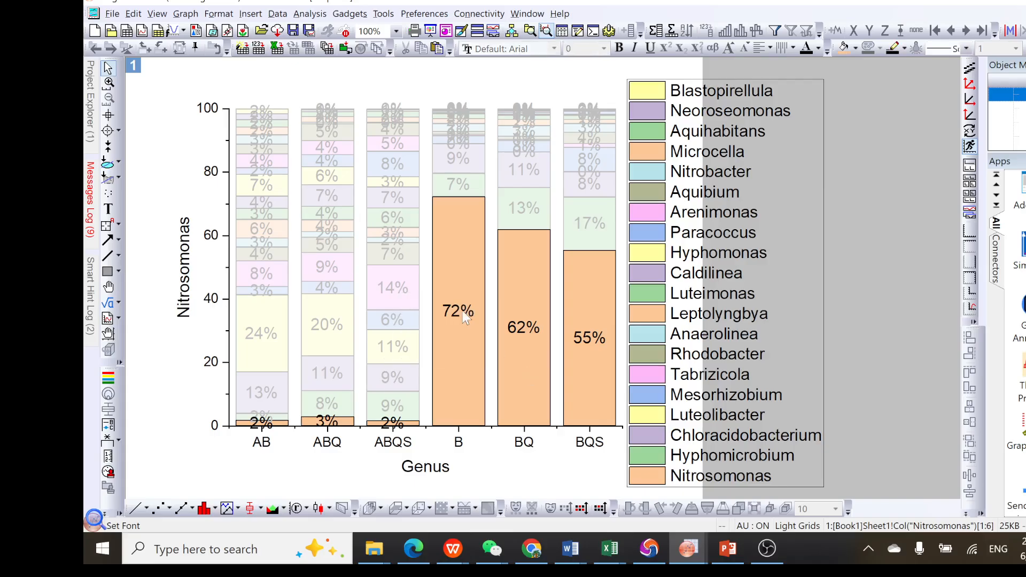
left_click(392, 322)
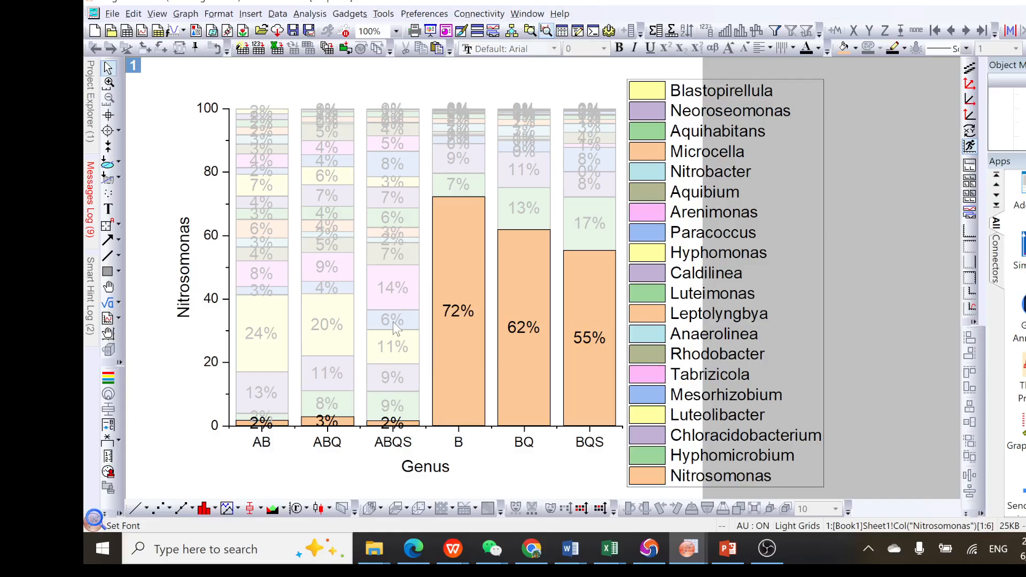
left_click(502, 329)
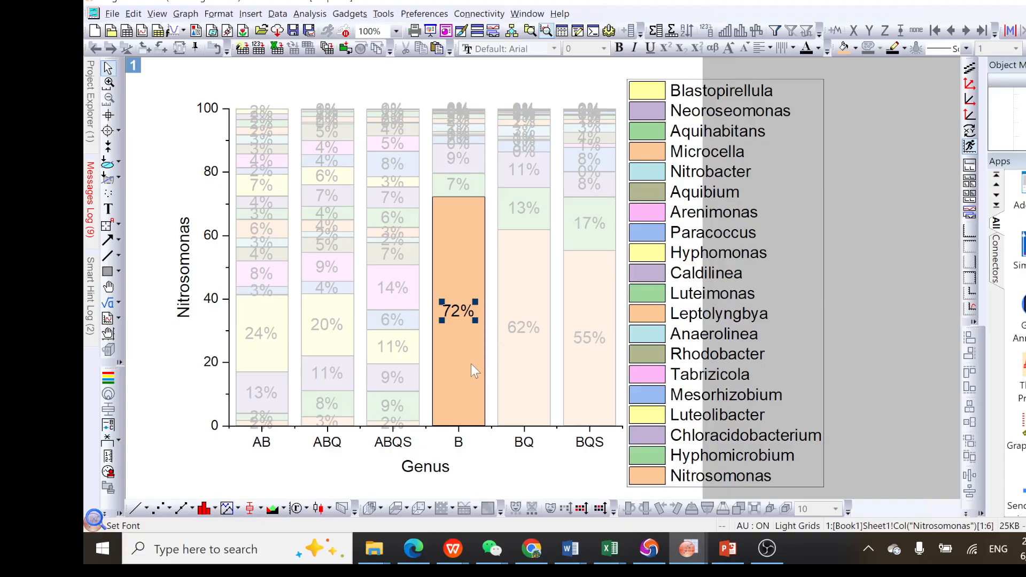
left_click(398, 319)
left_click(415, 229)
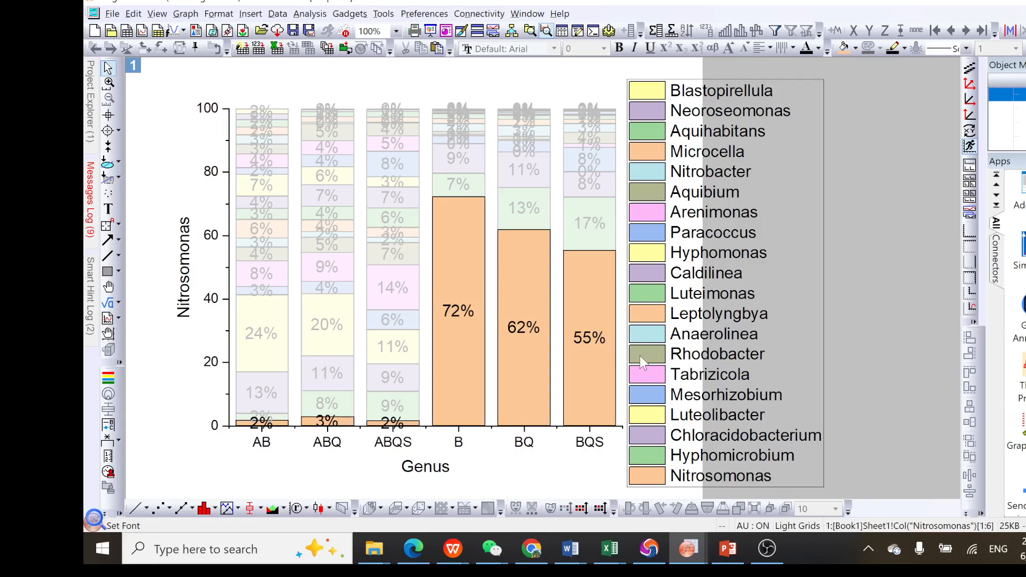
- Delete the genus legend and the percentage labels of the Luteolibacter, Nitrosomonas and Mesorhizobium segments
key("Delete")
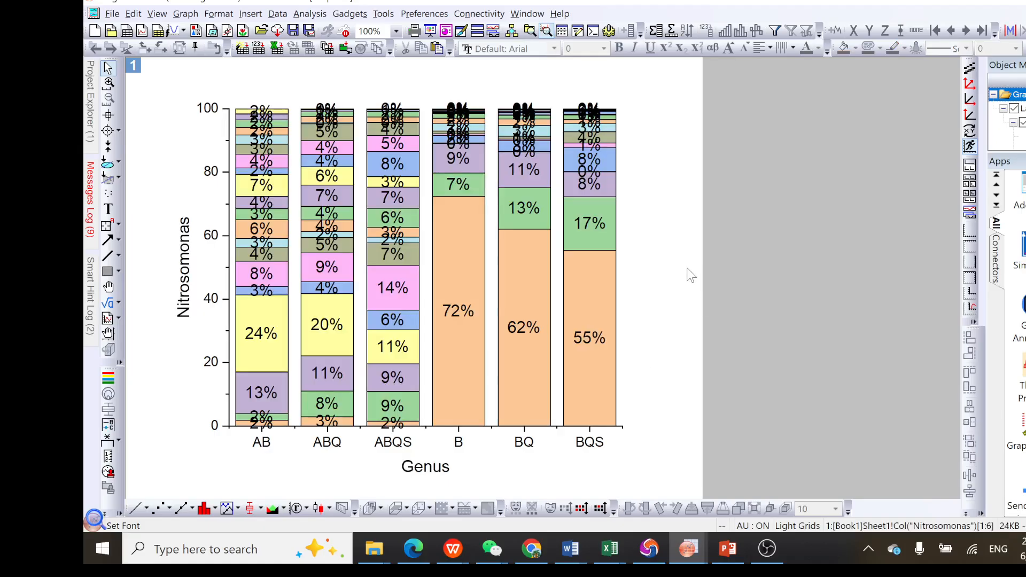
left_click(398, 348)
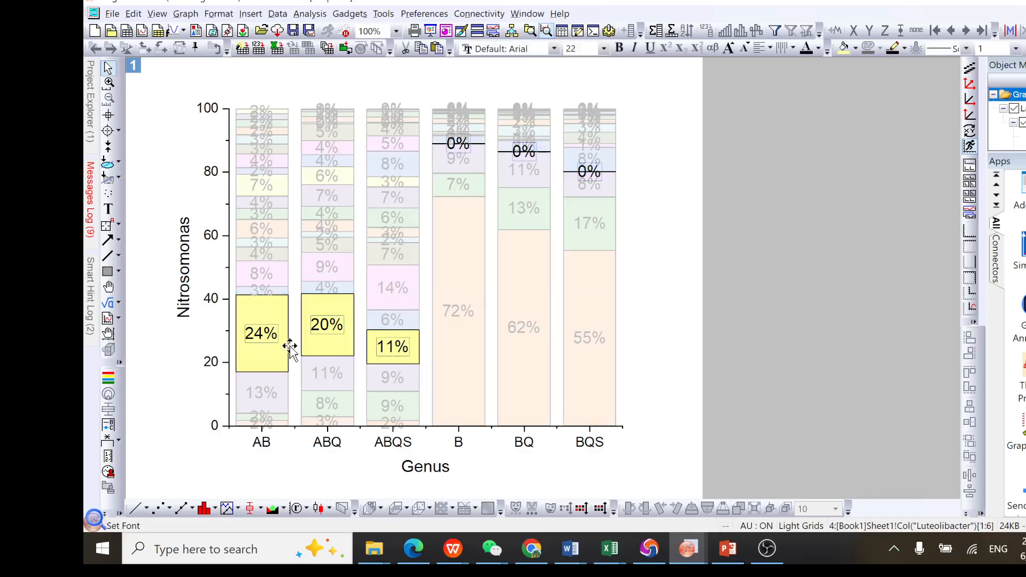
mouse_move(398, 363)
key("Delete")
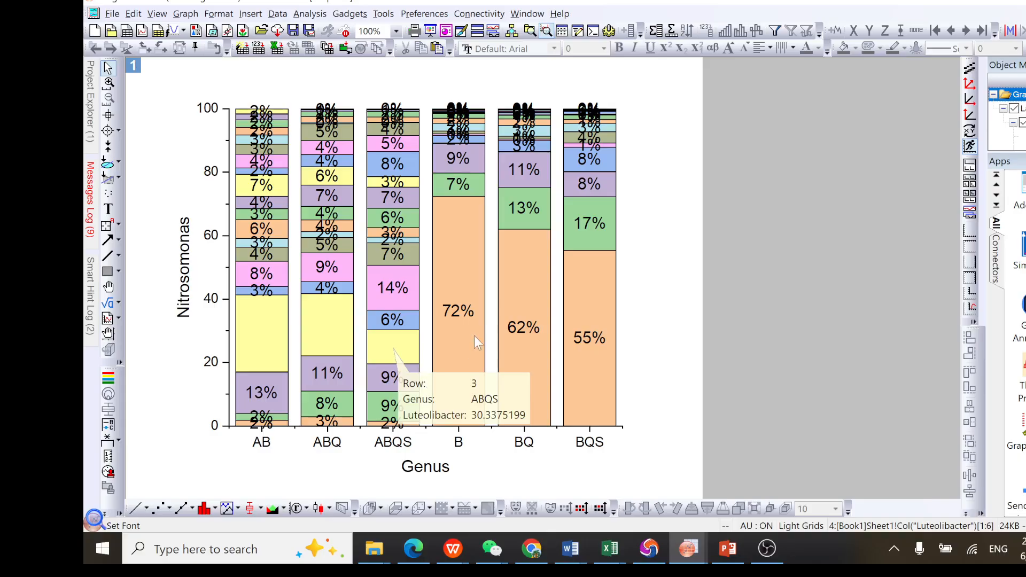
left_click(462, 311)
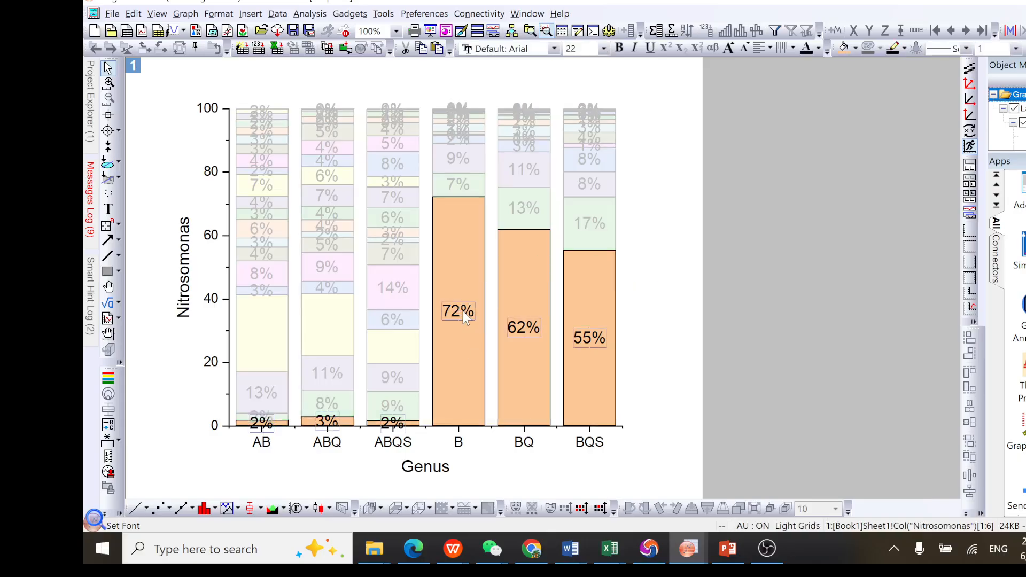
key("Delete")
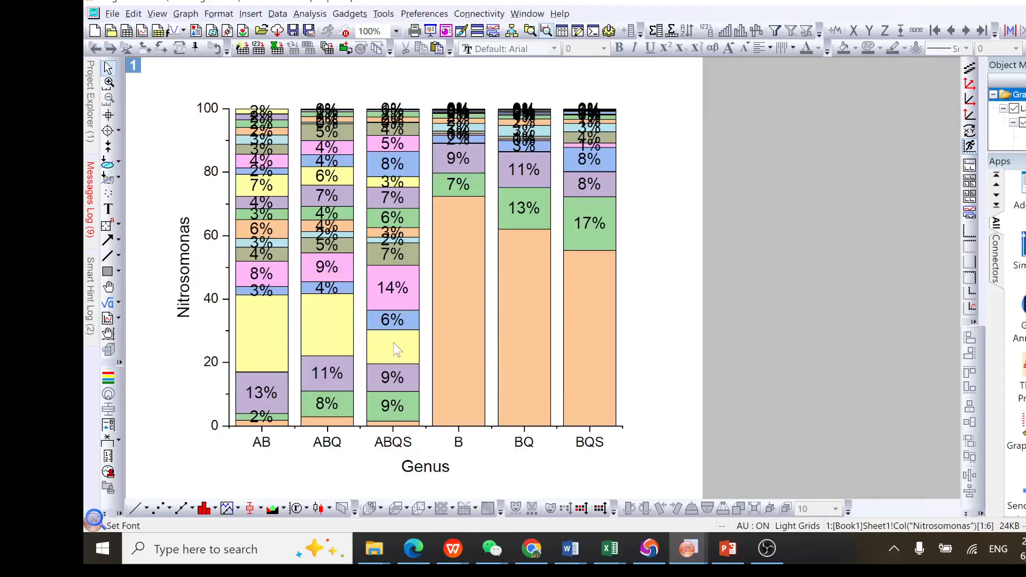
left_click(392, 327)
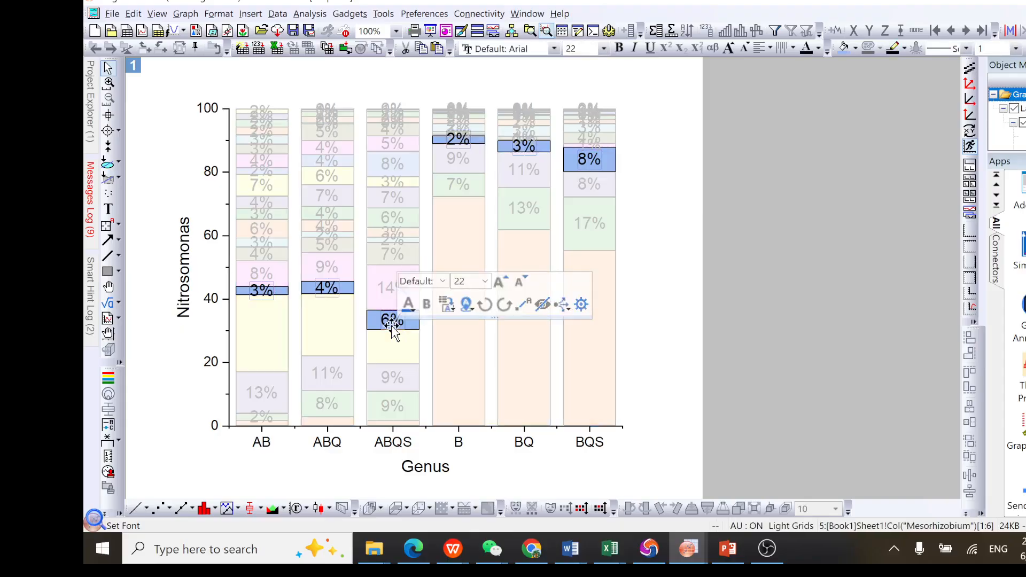
key("Delete")
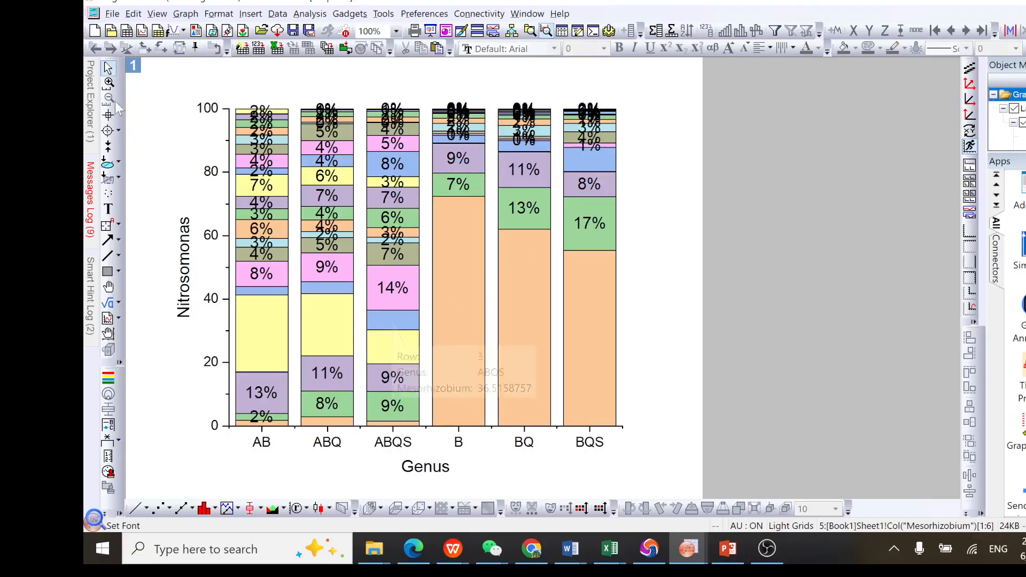
- Open the existing Graph1 from Folder1 of the project in place of Graph2
left_click(94, 102)
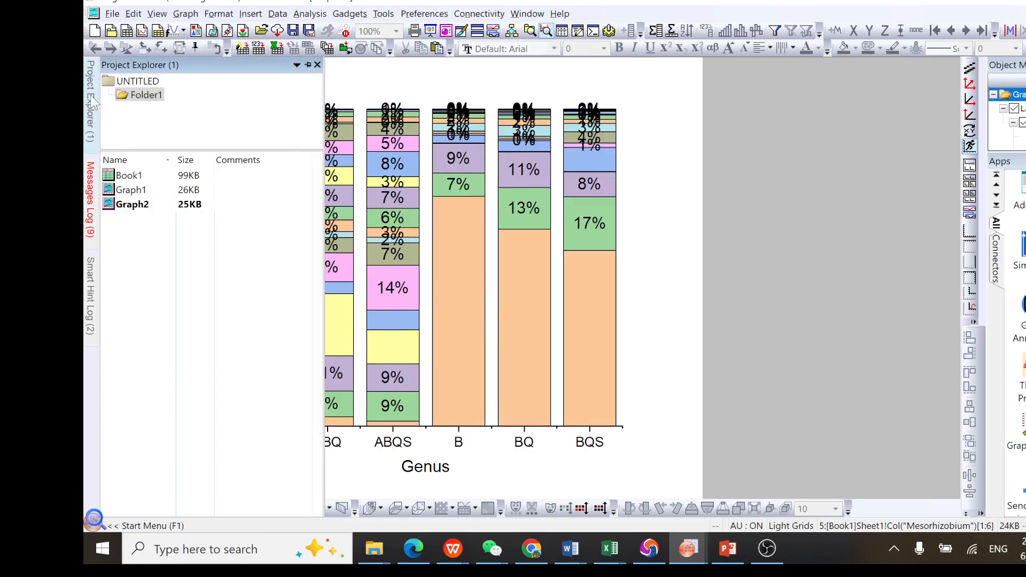
double_click(136, 194)
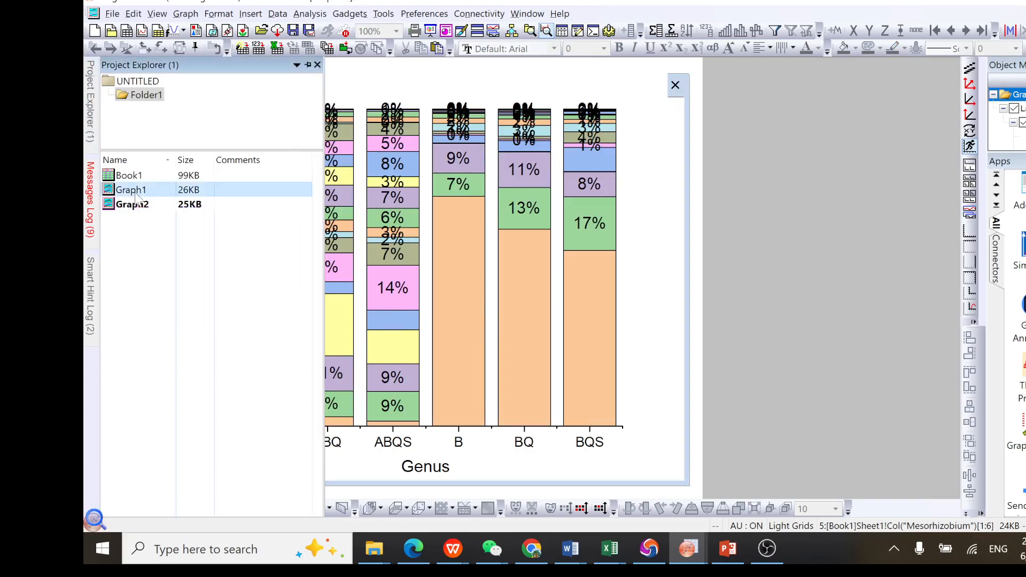
left_click(527, 229)
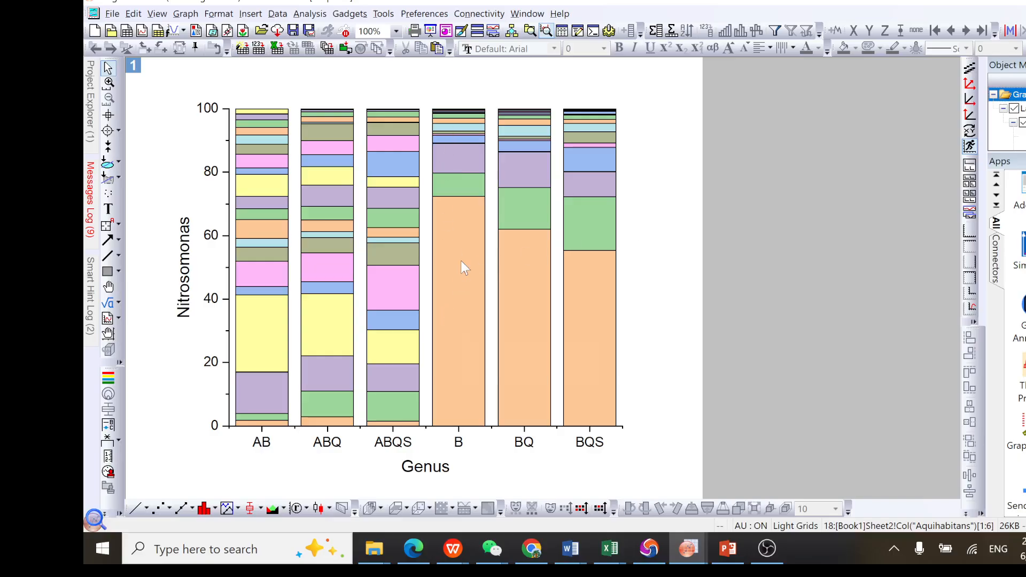
- Change the stacked columns' fill color increment list to Moderate2 by plots and apply it
mouse_move(467, 247)
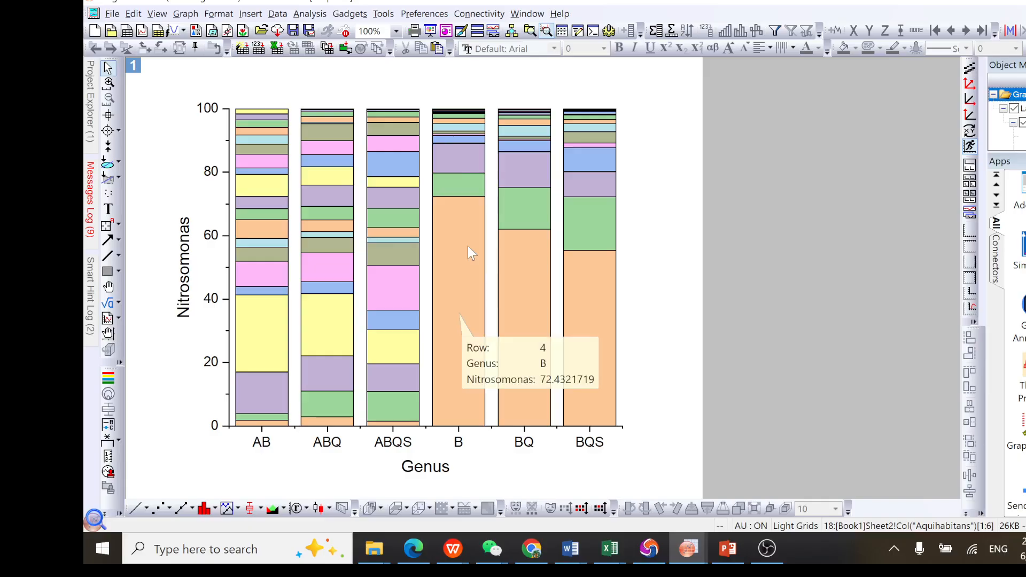
left_click(467, 246)
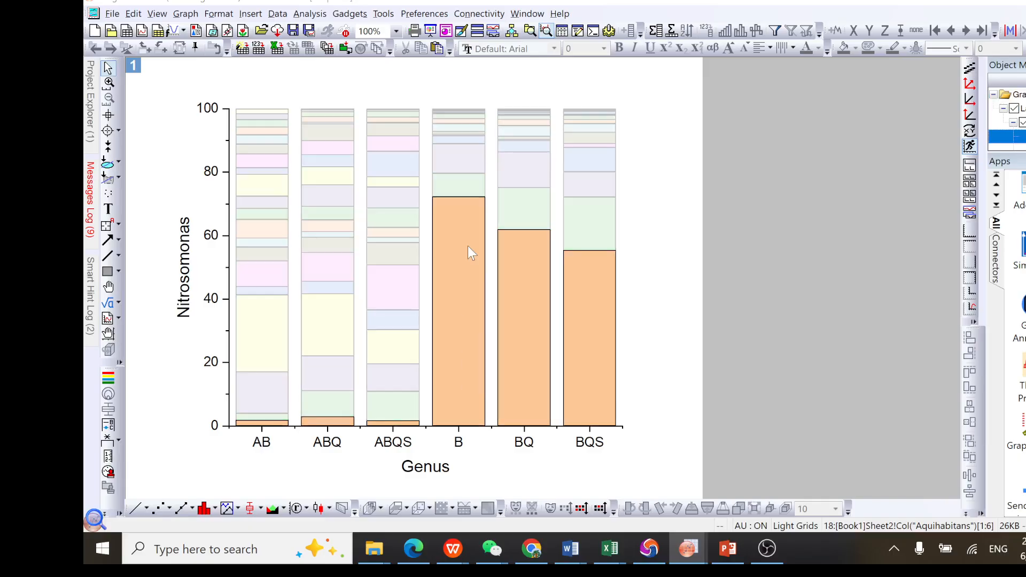
double_click(467, 246)
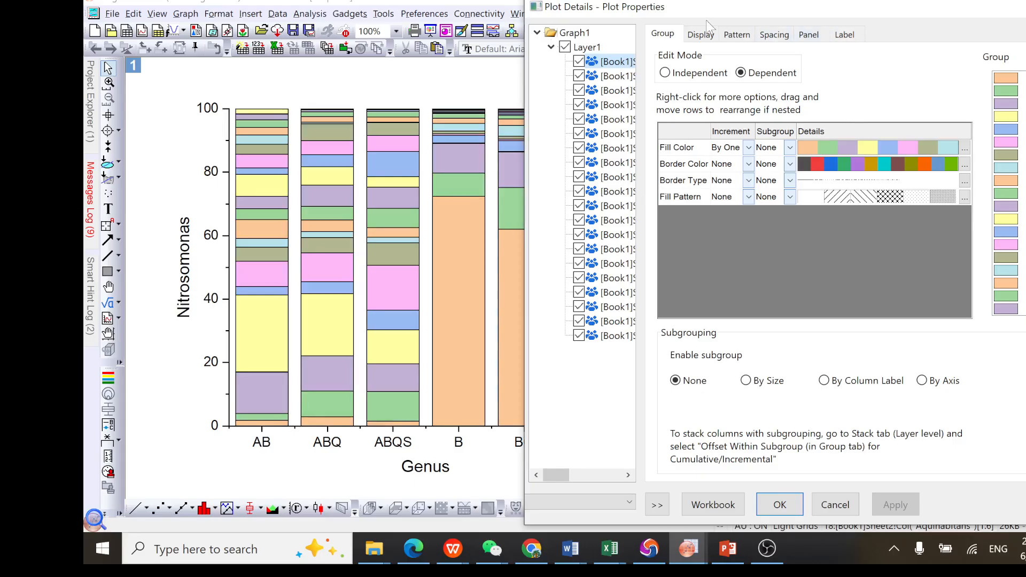
left_click(735, 39)
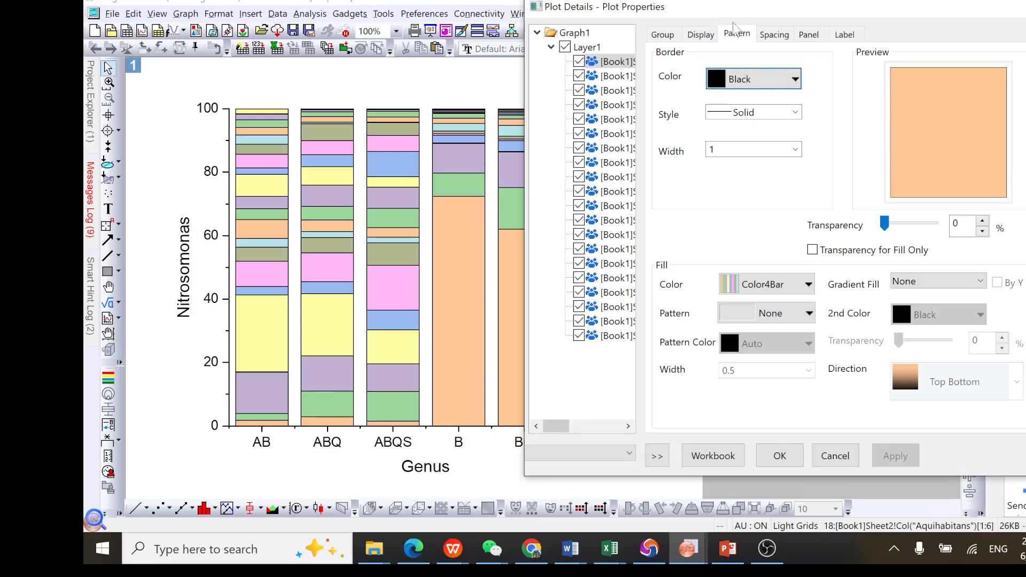
left_click_drag(729, 9, 765, 16)
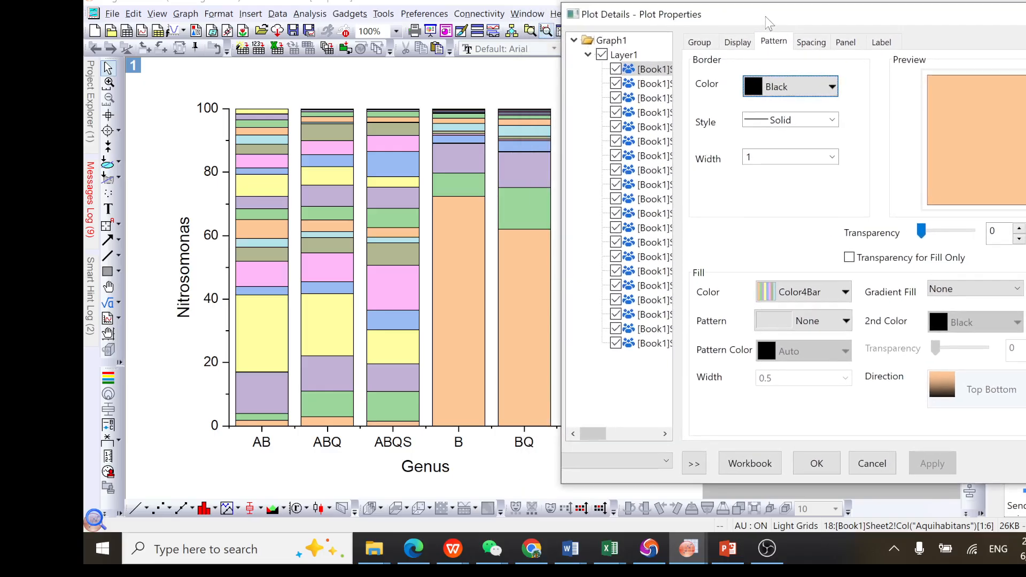
left_click(832, 298)
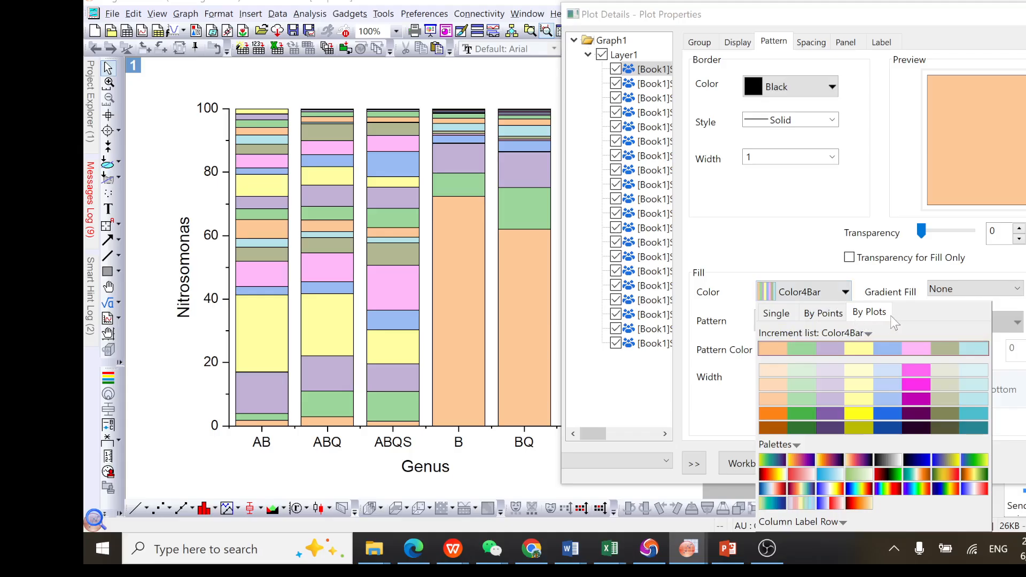
left_click(796, 338)
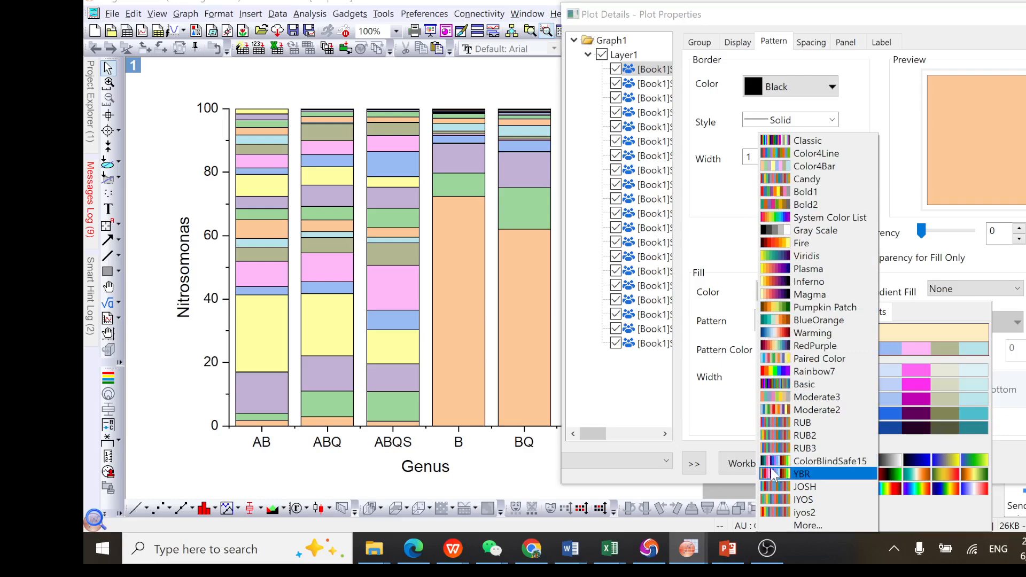
left_click(776, 412)
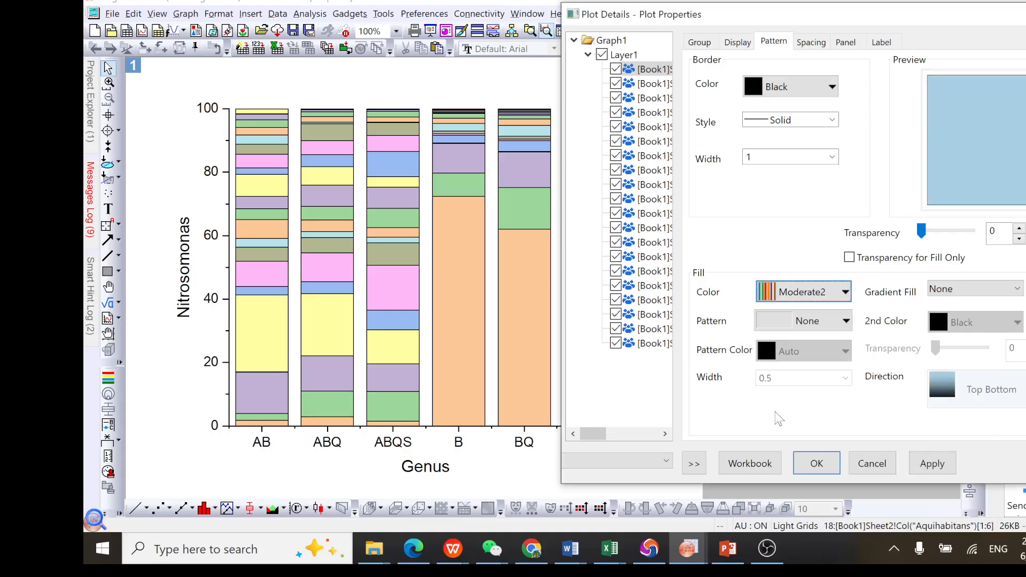
left_click(931, 463)
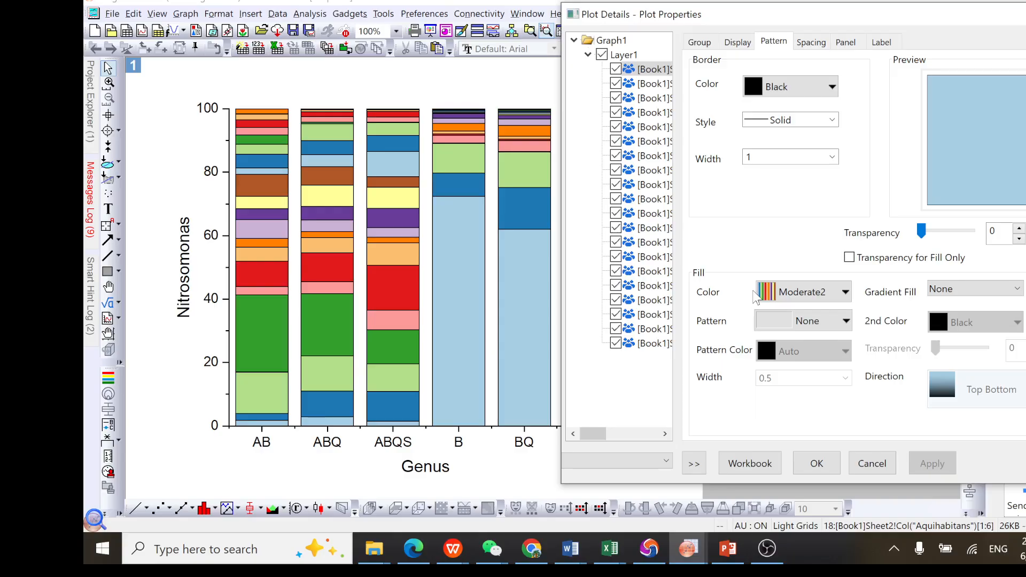
- Set the stacked columns' border width to 0.2 and apply it
left_click(832, 157)
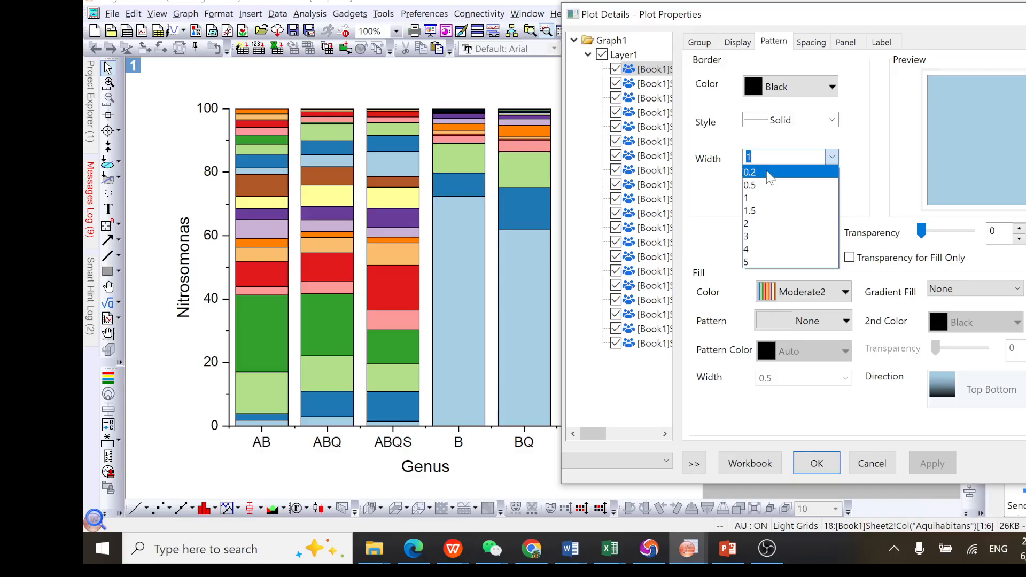
left_click(768, 172)
left_click(933, 463)
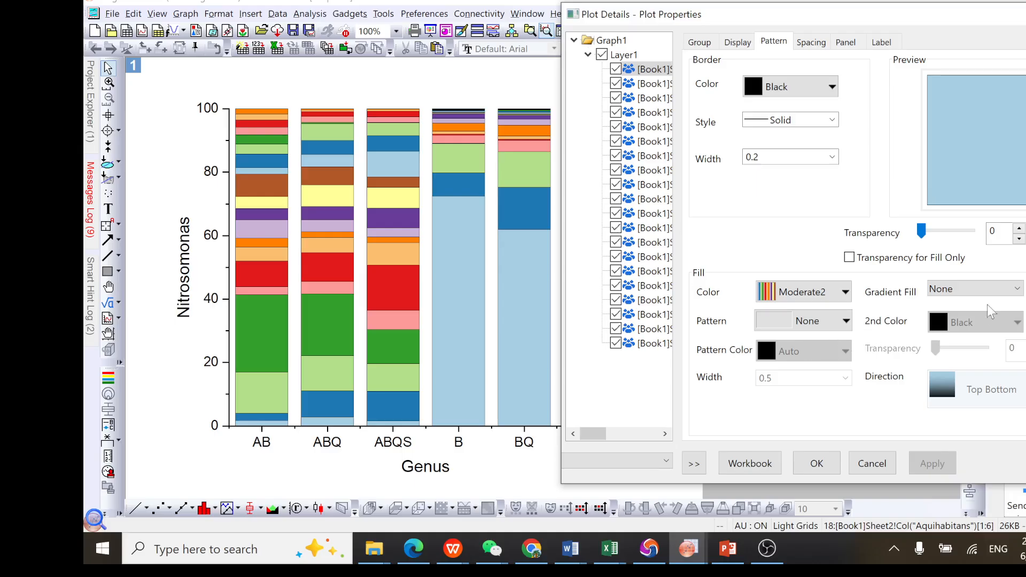
- Apply a One Color gradient fill to the columns, using the horizontal center direction with darker edges and 39% lightness
left_click(995, 290)
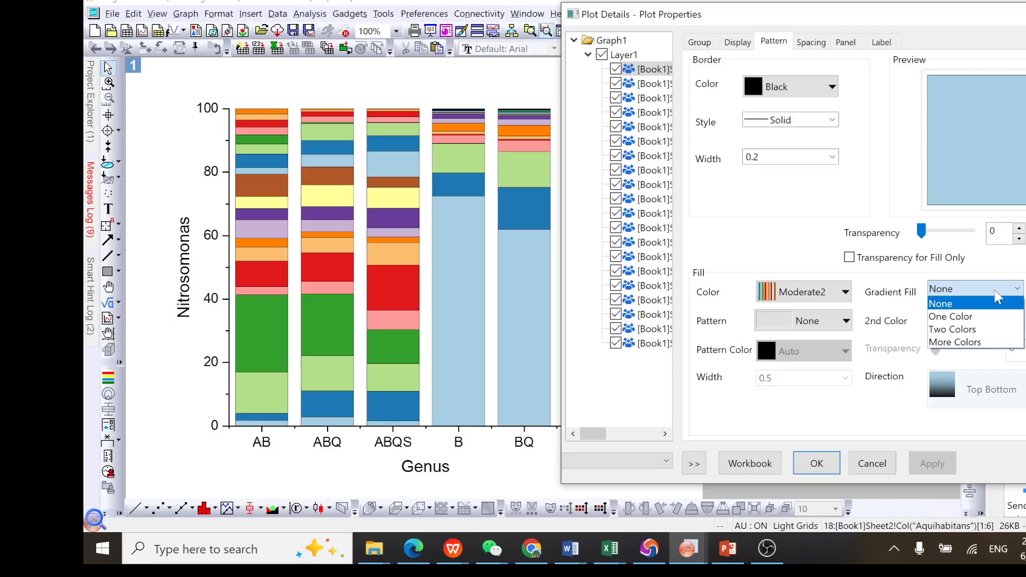
left_click(951, 317)
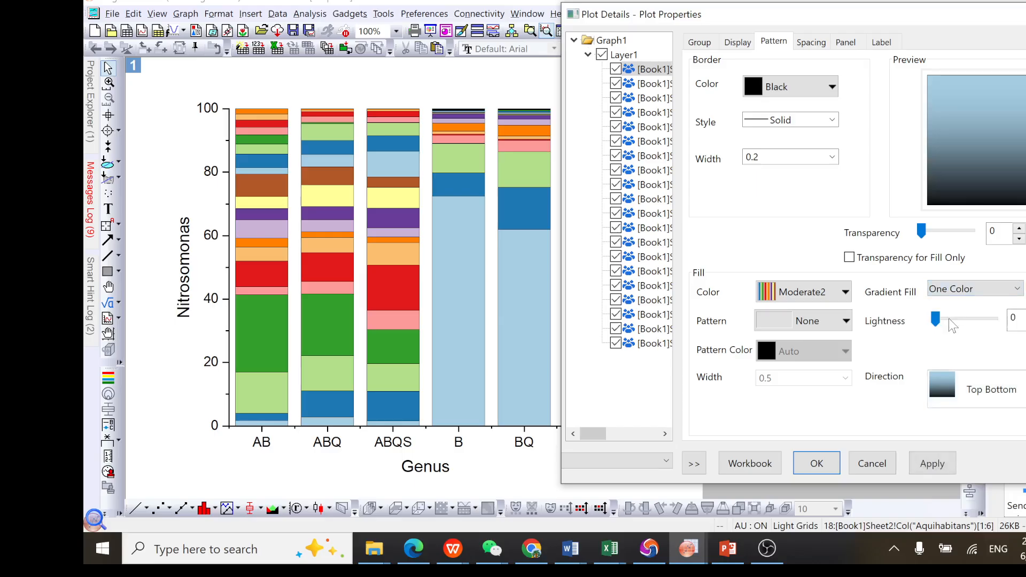
left_click(1020, 400)
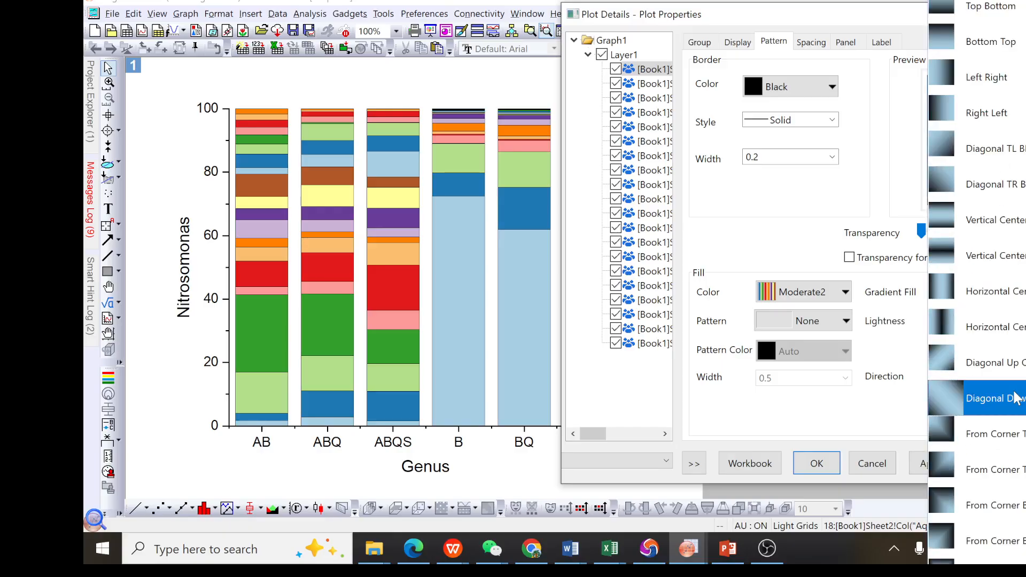
left_click(948, 291)
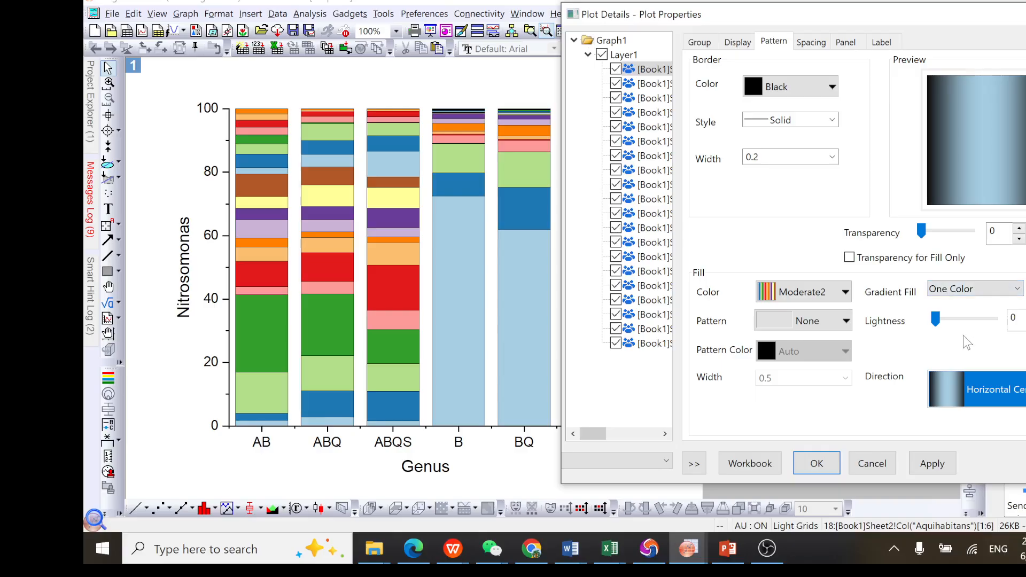
double_click(1010, 318)
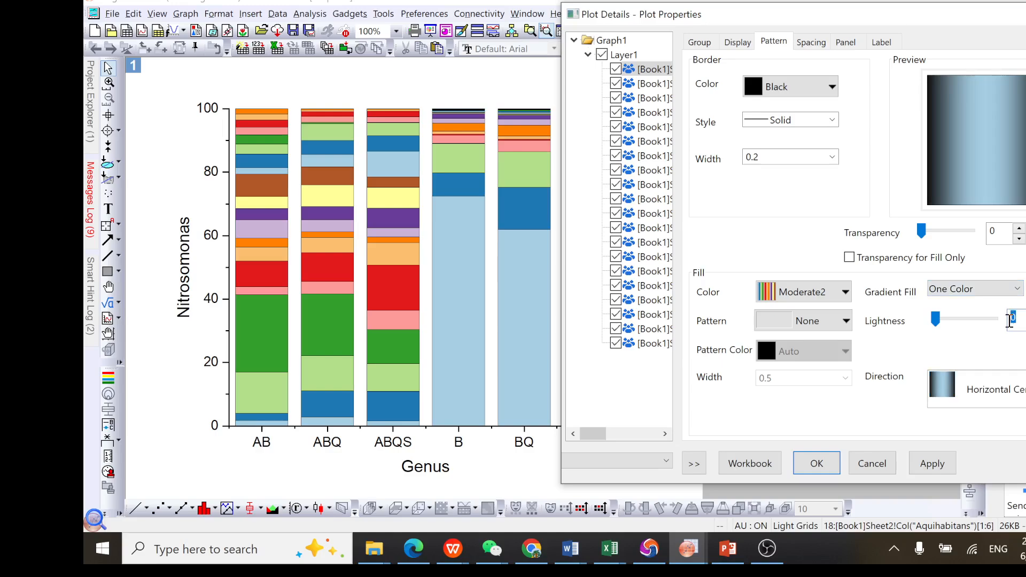
type("39")
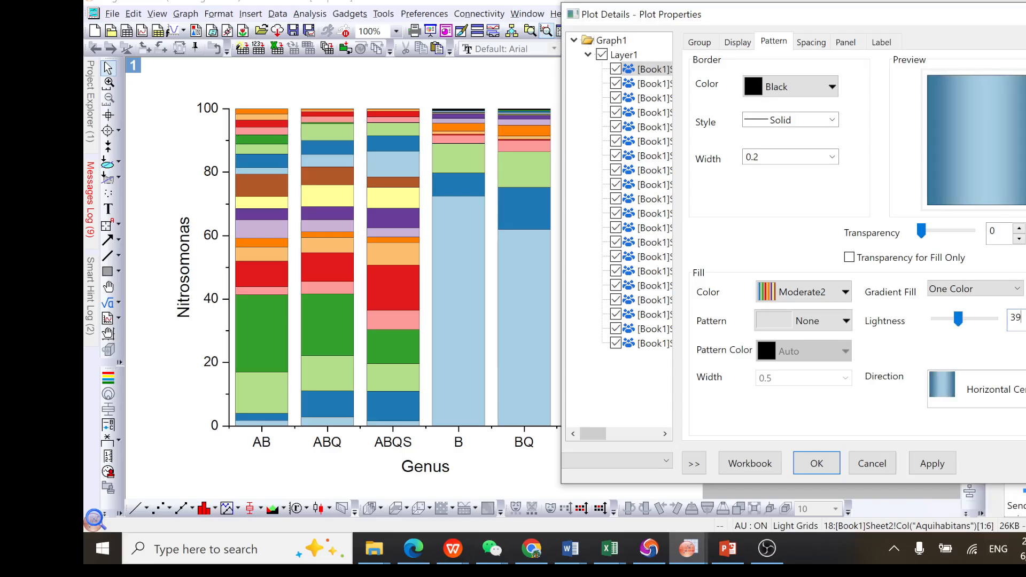
left_click(932, 463)
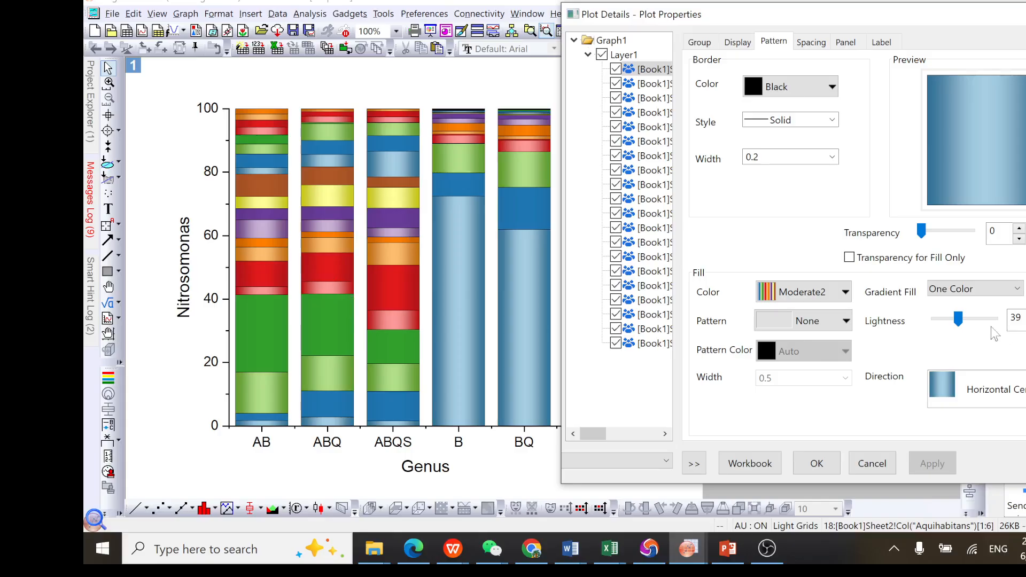
- Raise the gradient fill's lightness to 47% and apply it
left_click(958, 321)
left_click_drag(957, 325, 959, 325)
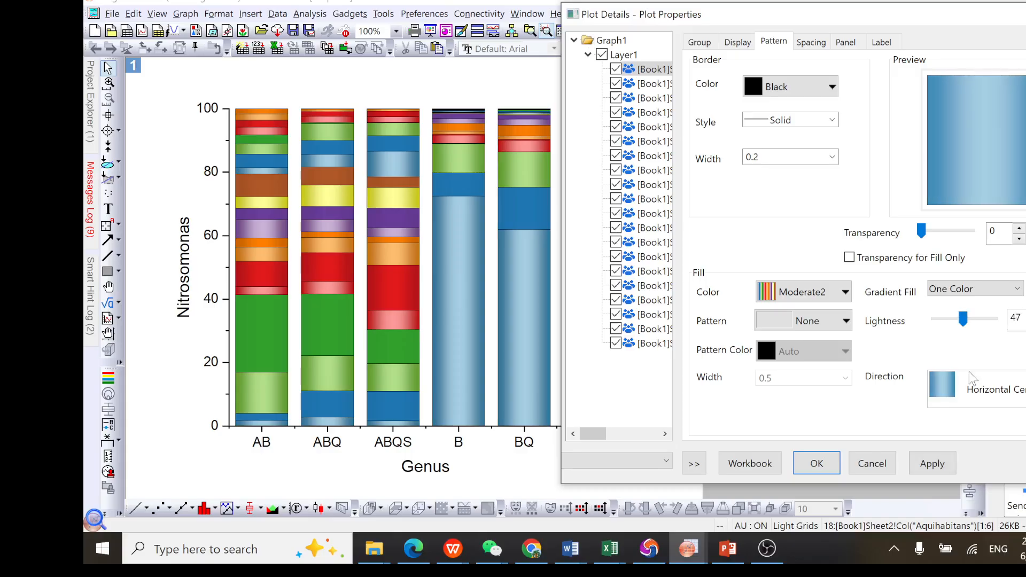
left_click(940, 463)
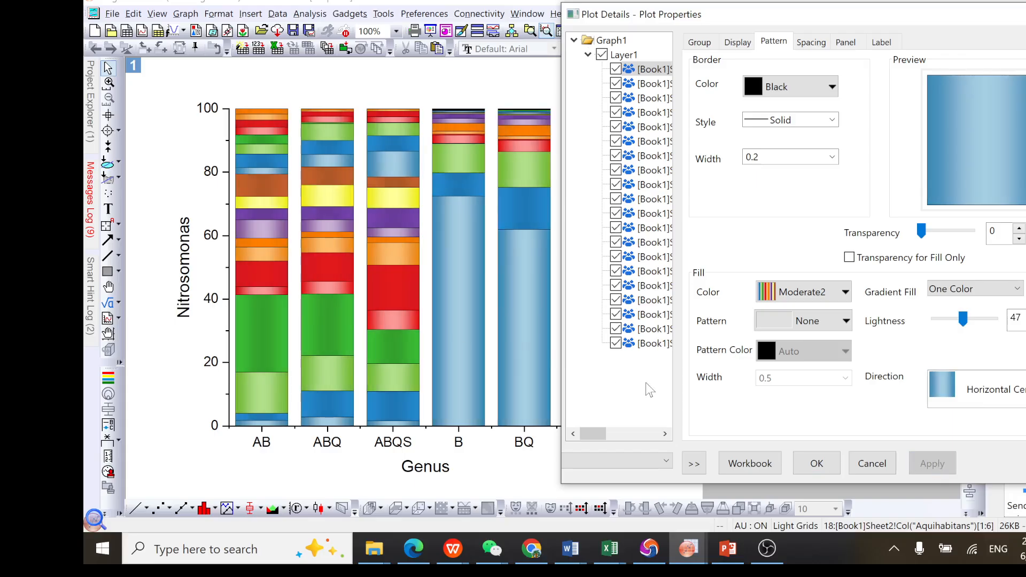
- Switch the column fill to the third row of tints in the Moderate2 list, apply it and close the plot properties
left_click(845, 292)
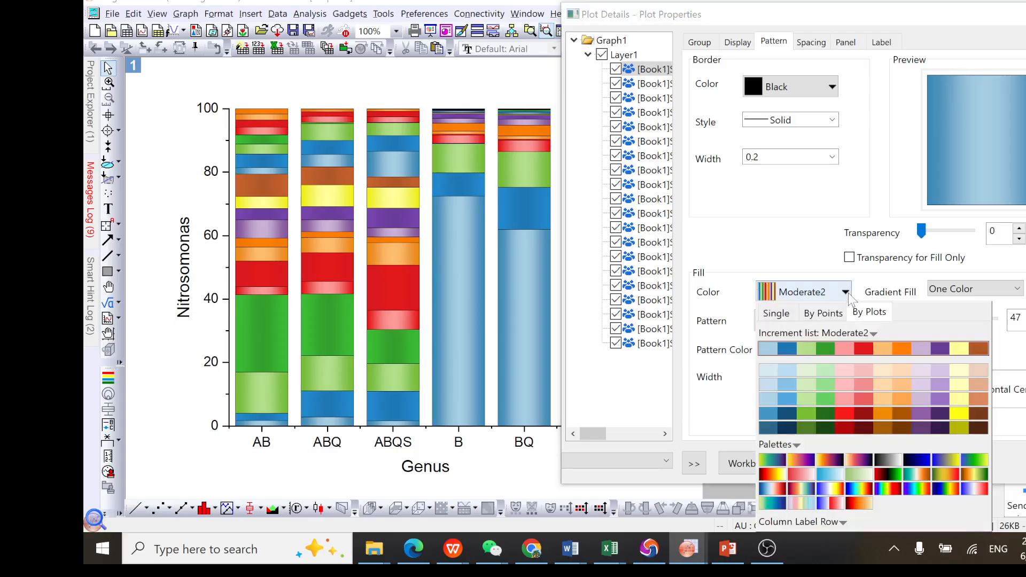
left_click(793, 402)
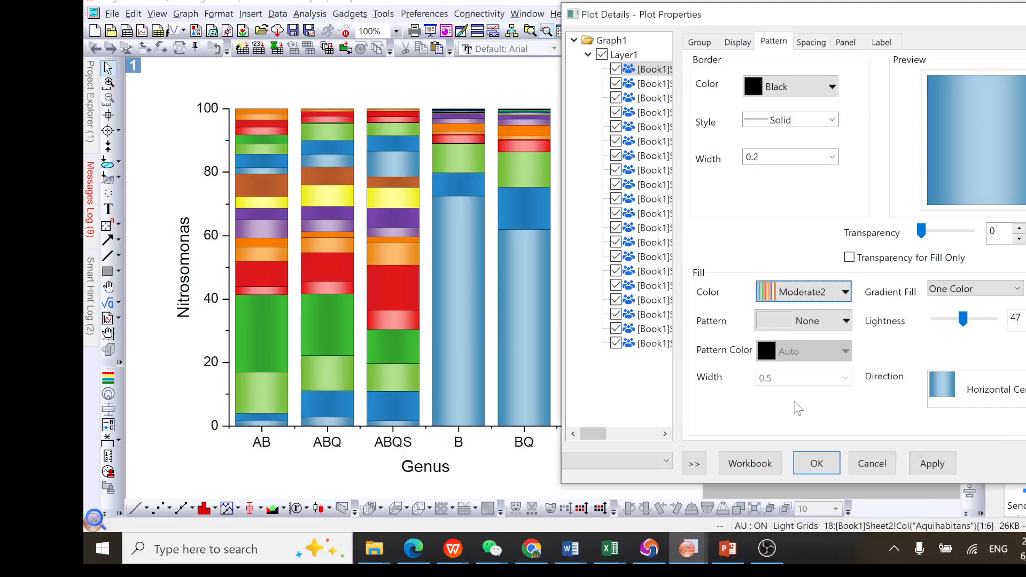
left_click(934, 468)
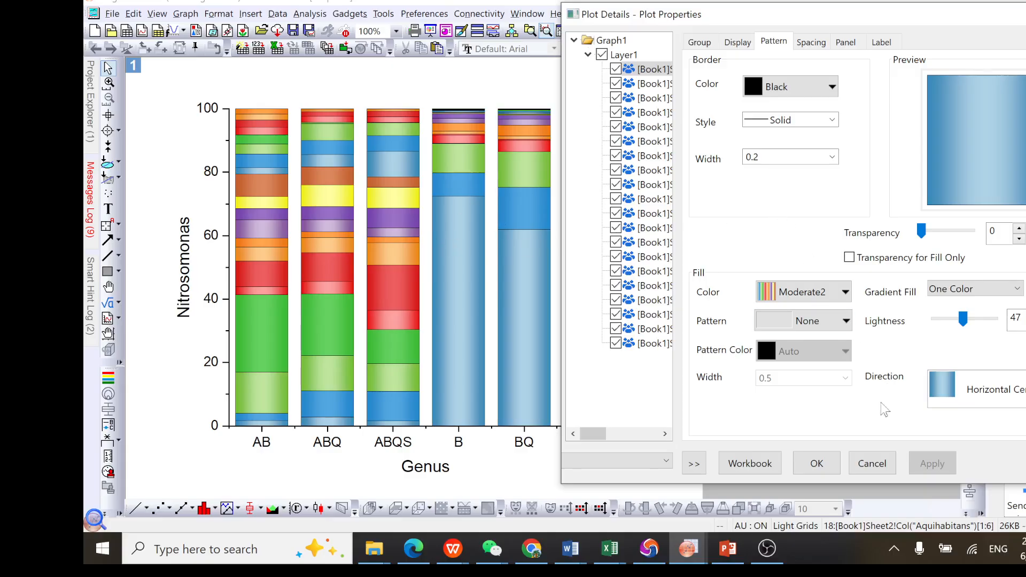
left_click(815, 465)
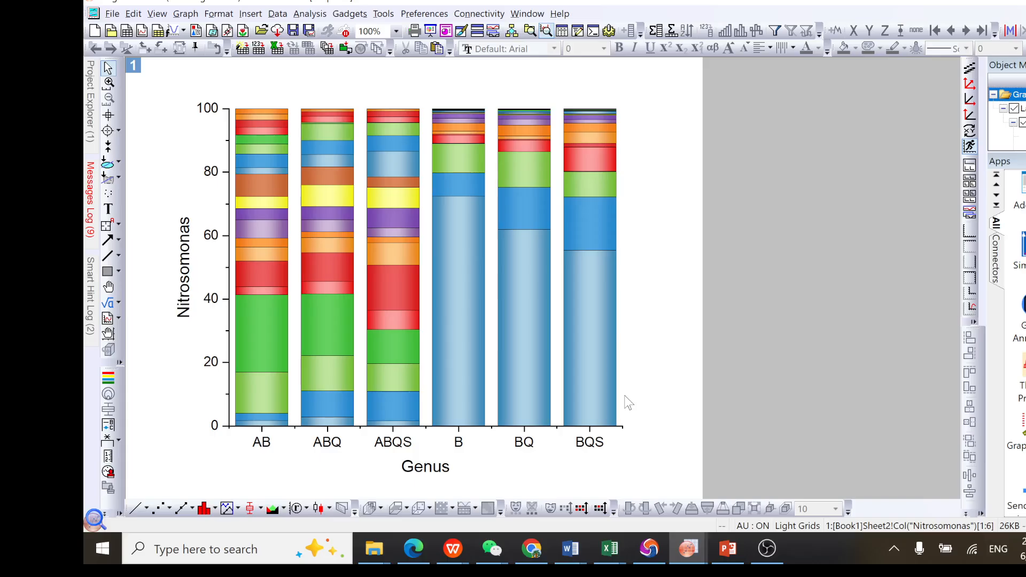
- Set the gap between bars to 40% in the column plot's spacing properties and confirm
mouse_move(484, 389)
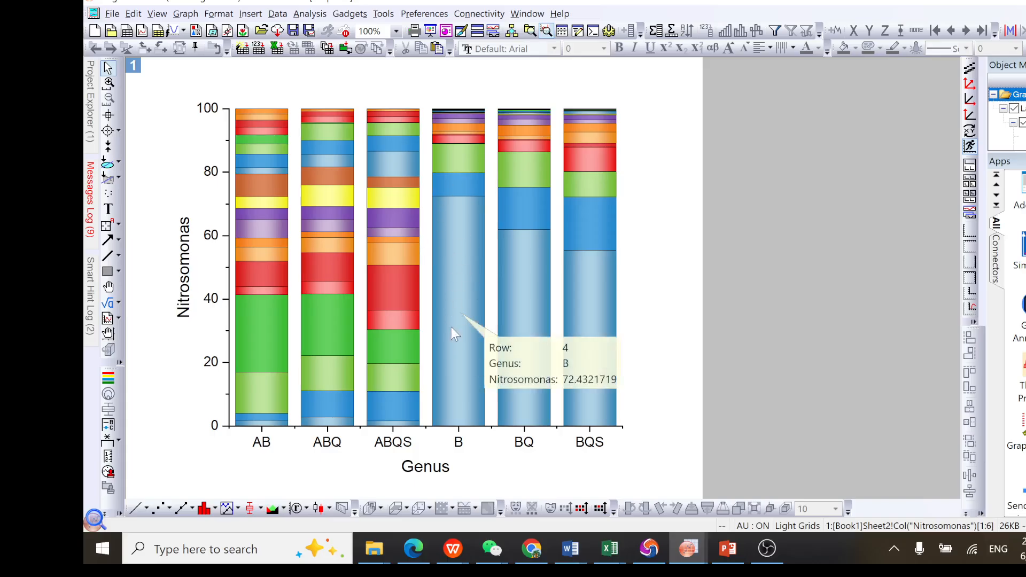
left_click(460, 236)
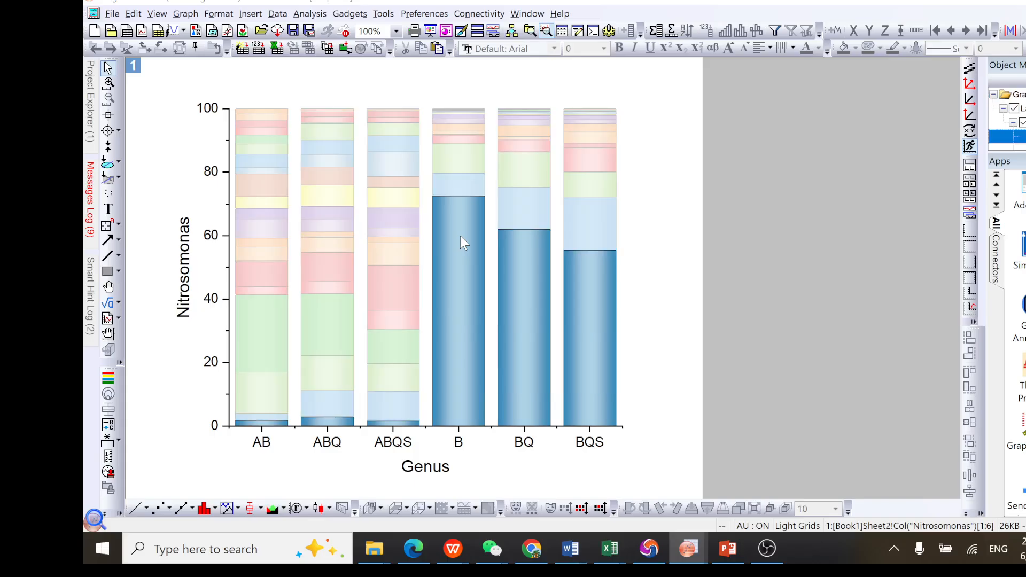
double_click(460, 235)
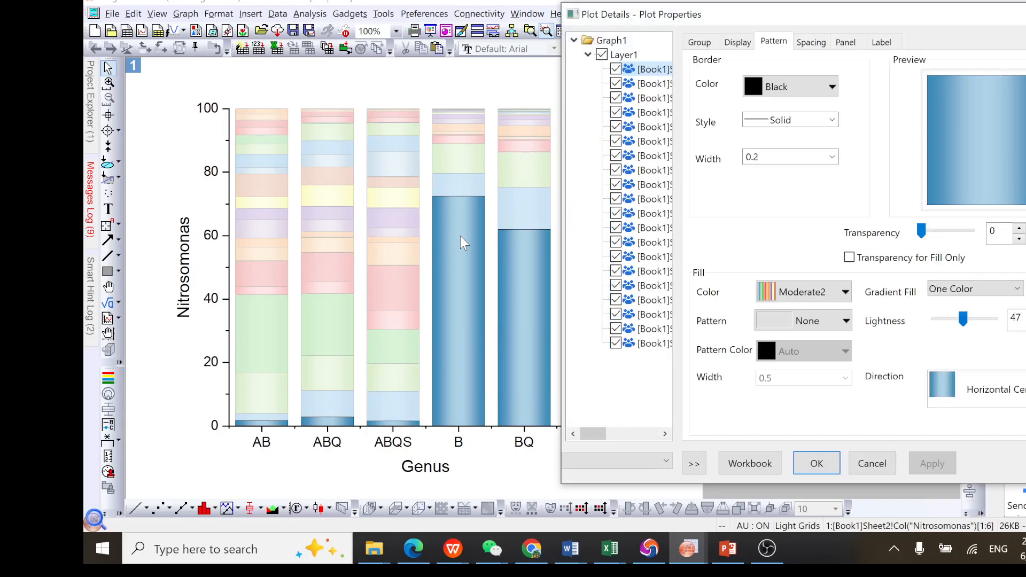
left_click(821, 46)
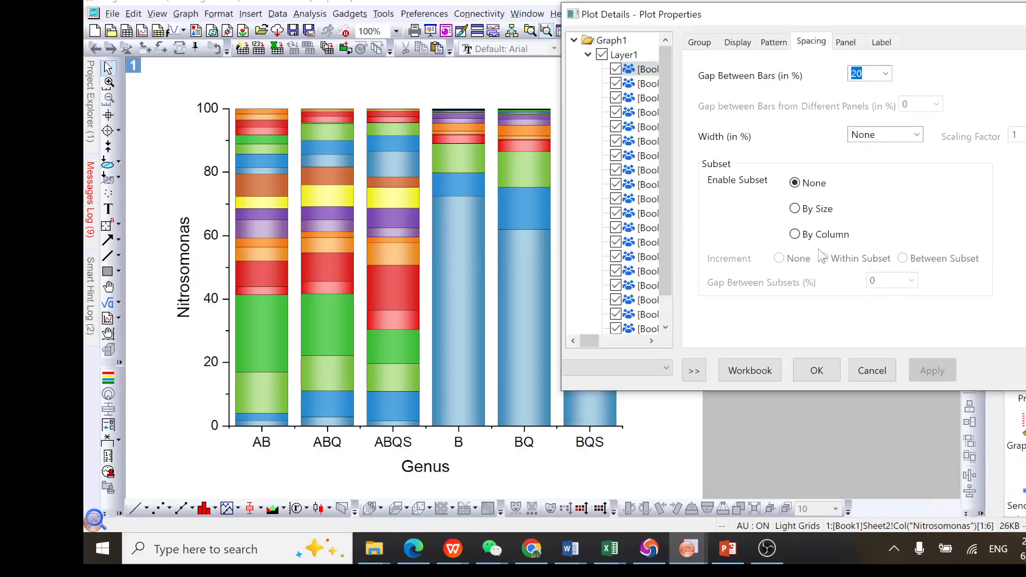
left_click(886, 73)
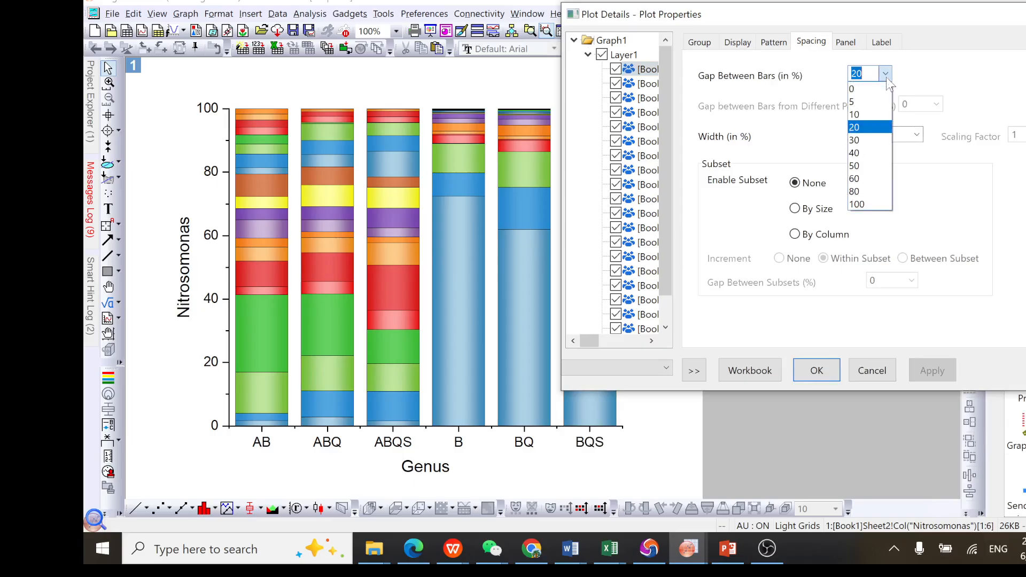
left_click(862, 153)
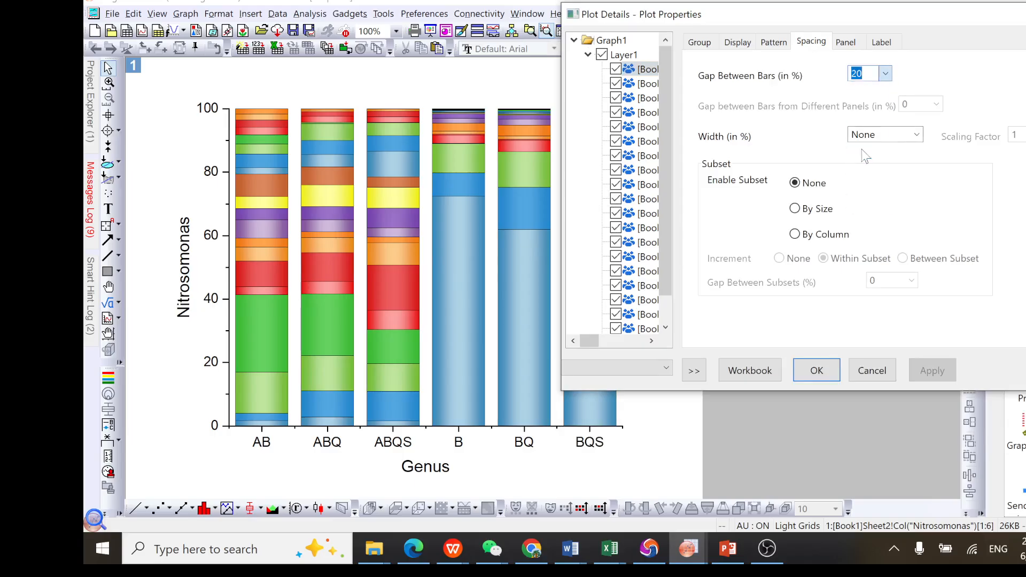
left_click(936, 371)
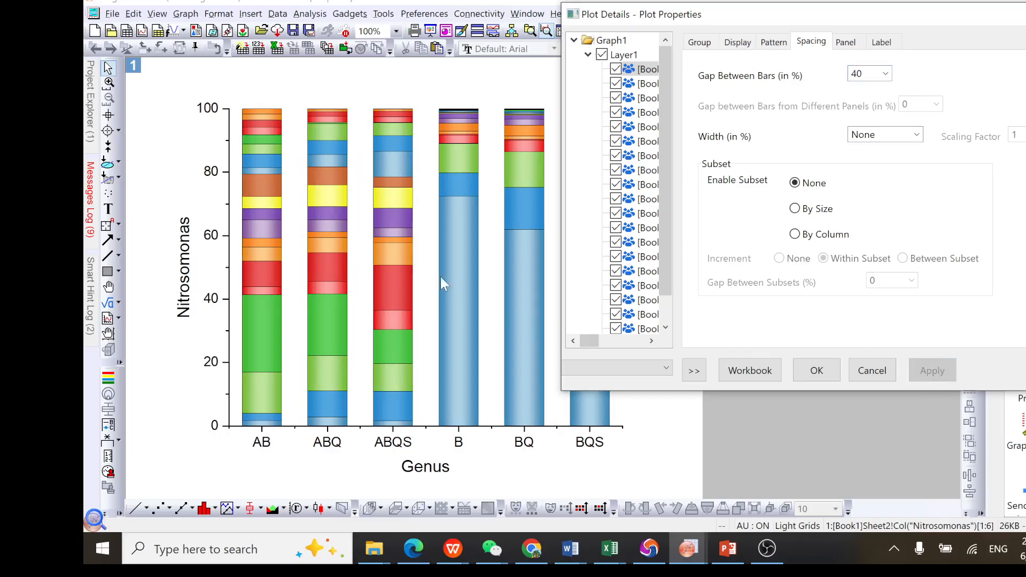
left_click(818, 372)
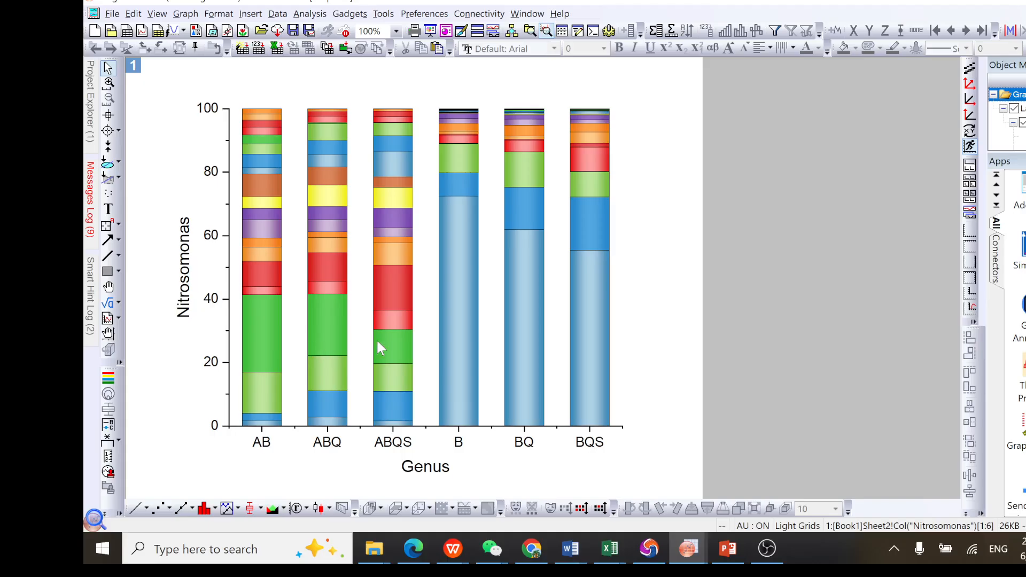
- Format the vertical axis tick labels in the default Arial font at size 16 and bold
mouse_move(377, 342)
left_click(208, 109)
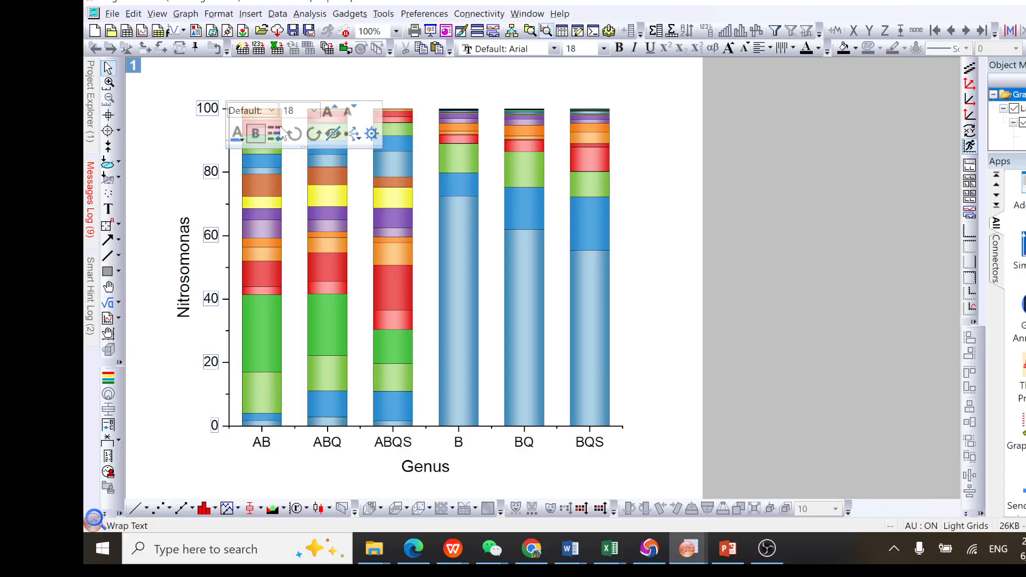
left_click(700, 110)
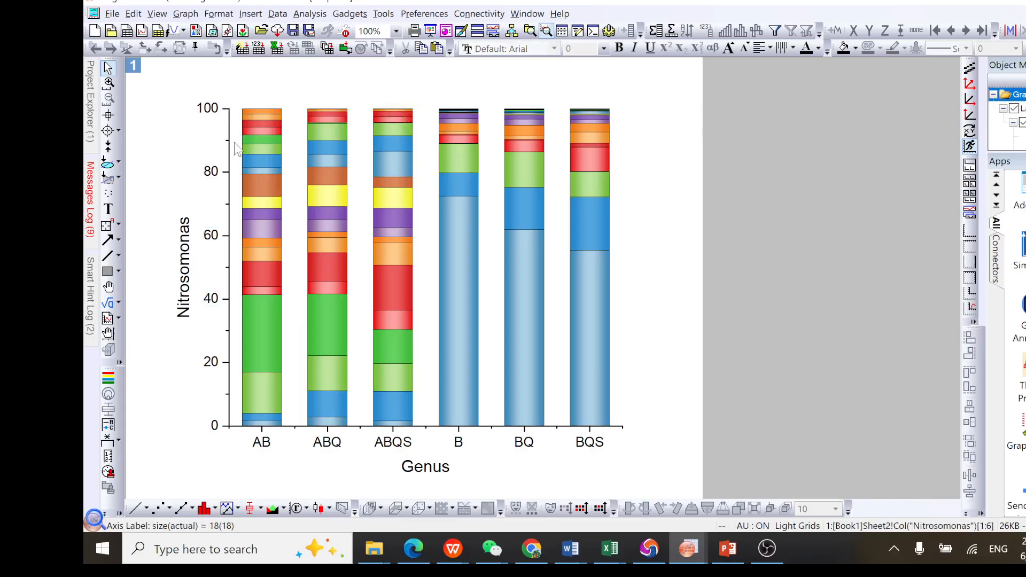
left_click(209, 112)
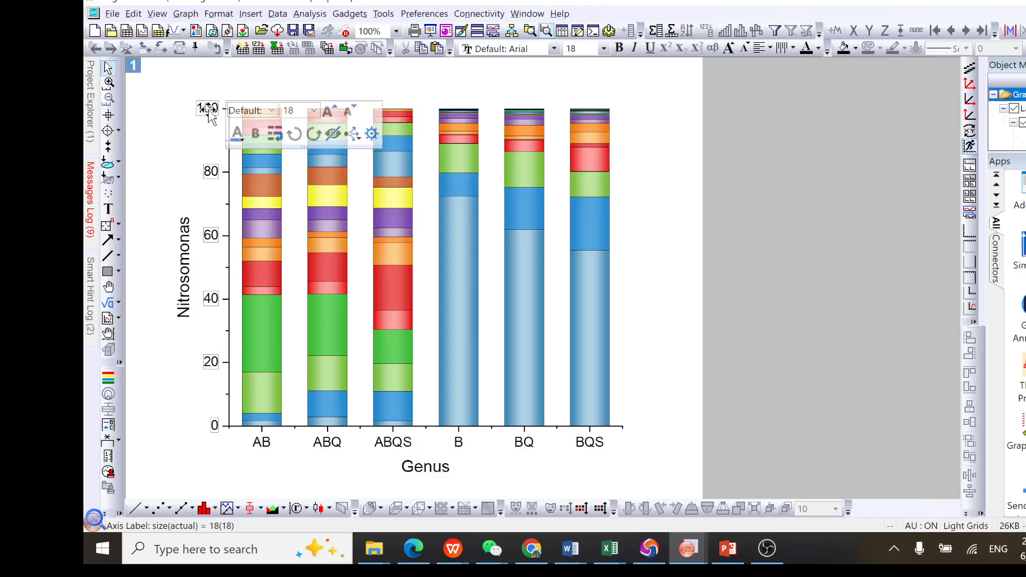
left_click(272, 110)
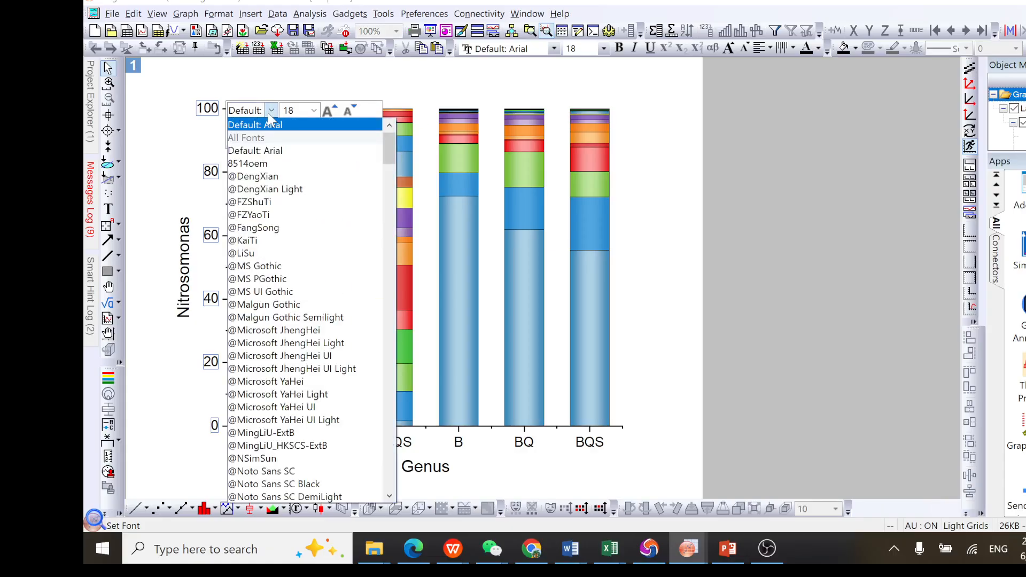
left_click(280, 151)
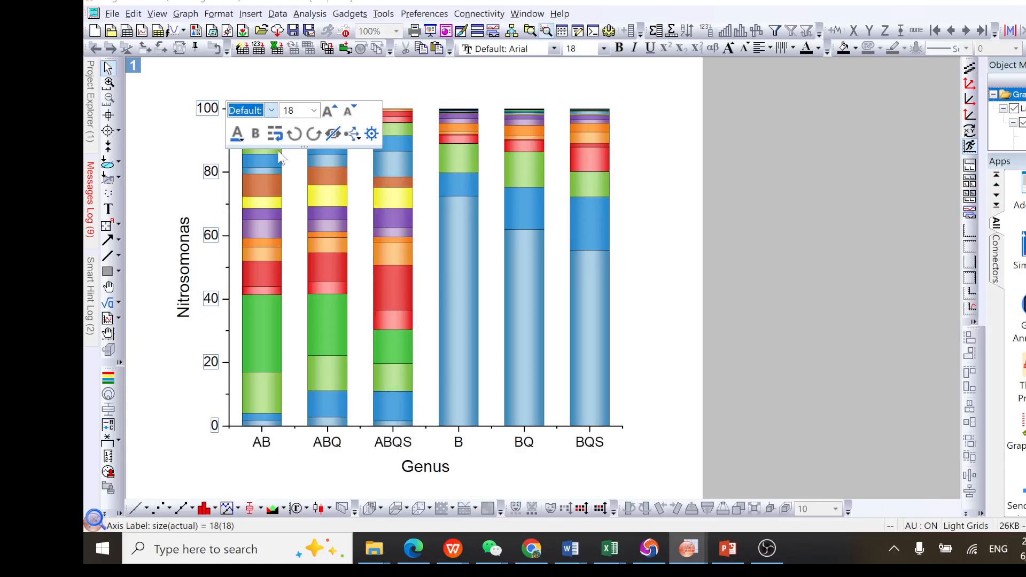
left_click(313, 112)
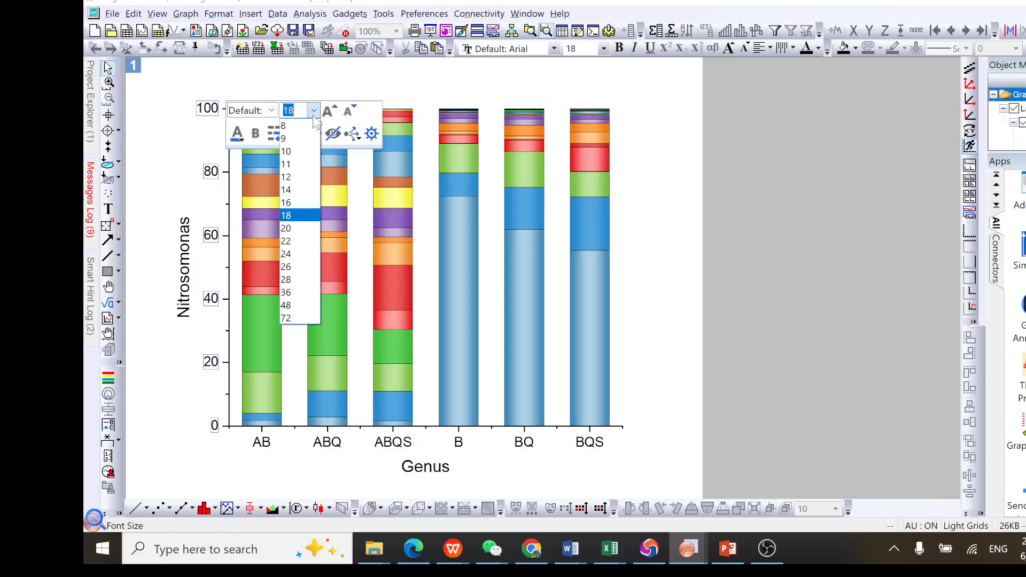
left_click(288, 203)
left_click(255, 133)
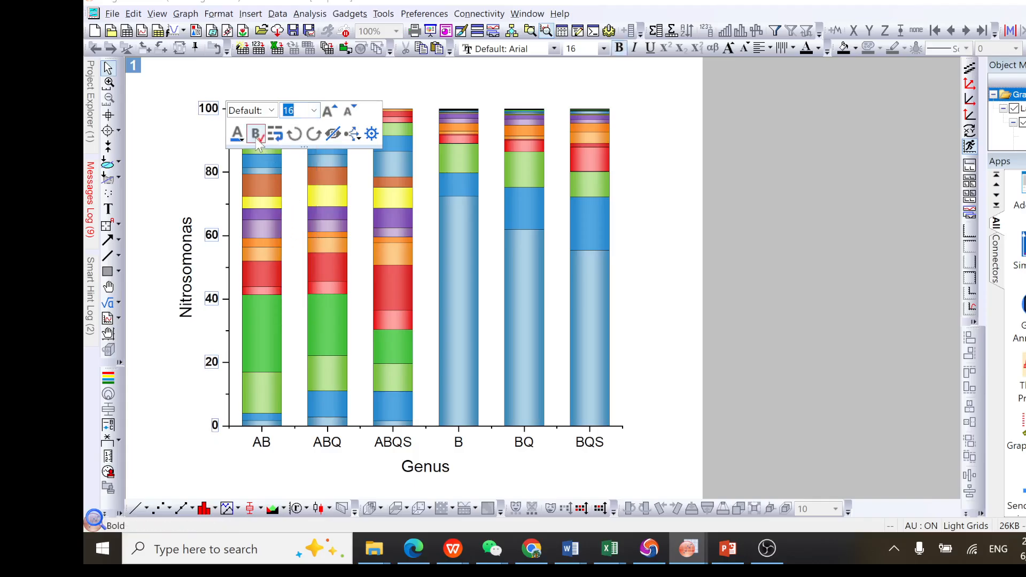
- Format the sample names along the horizontal axis in default Arial, size 16, bold
left_click(407, 445)
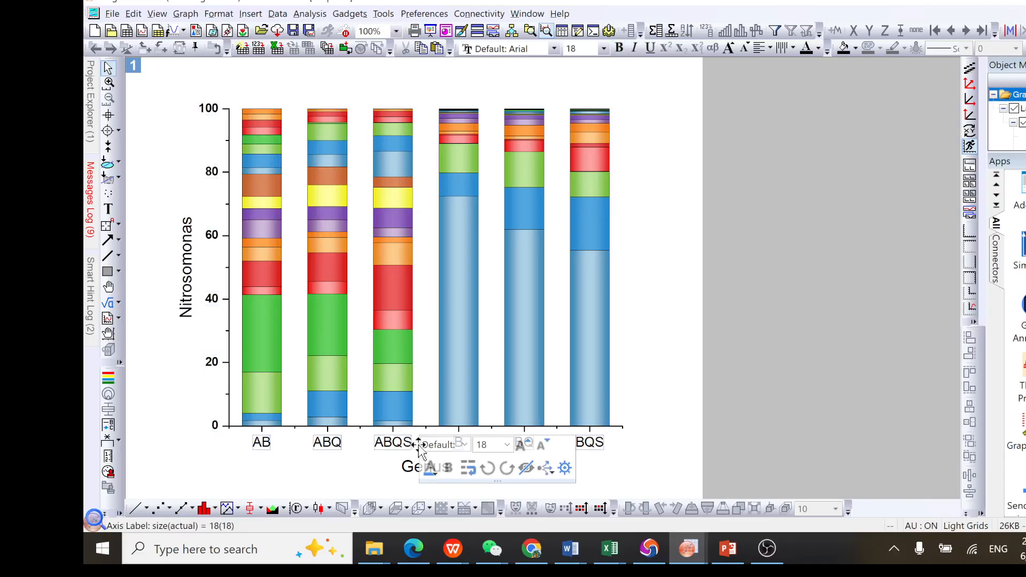
left_click(462, 445)
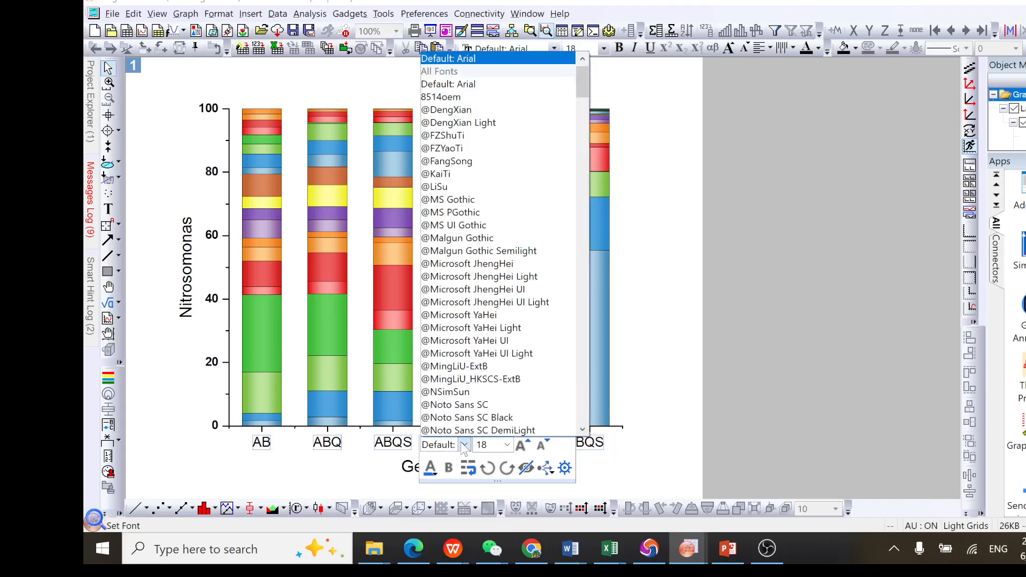
left_click(468, 90)
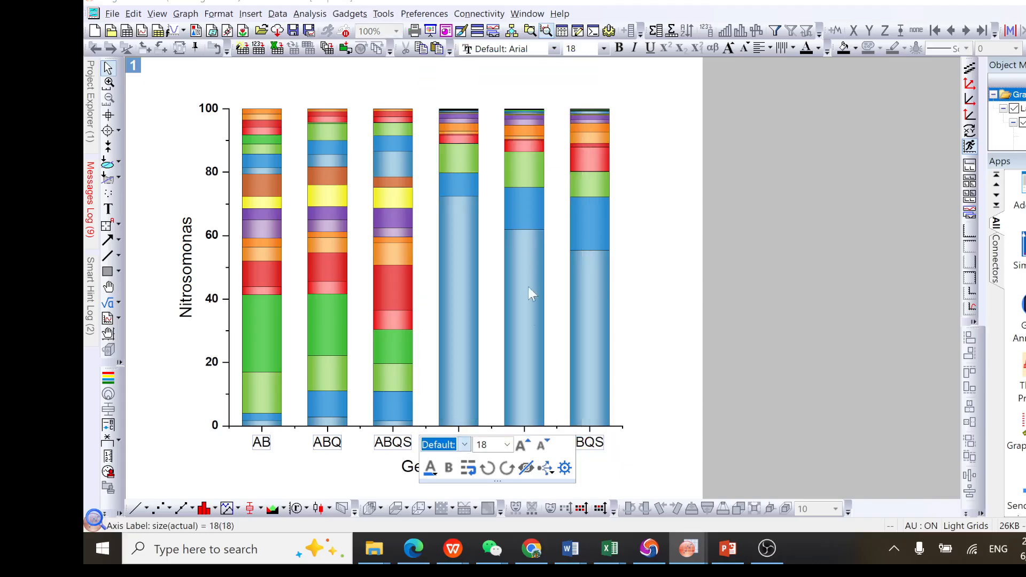
left_click(507, 445)
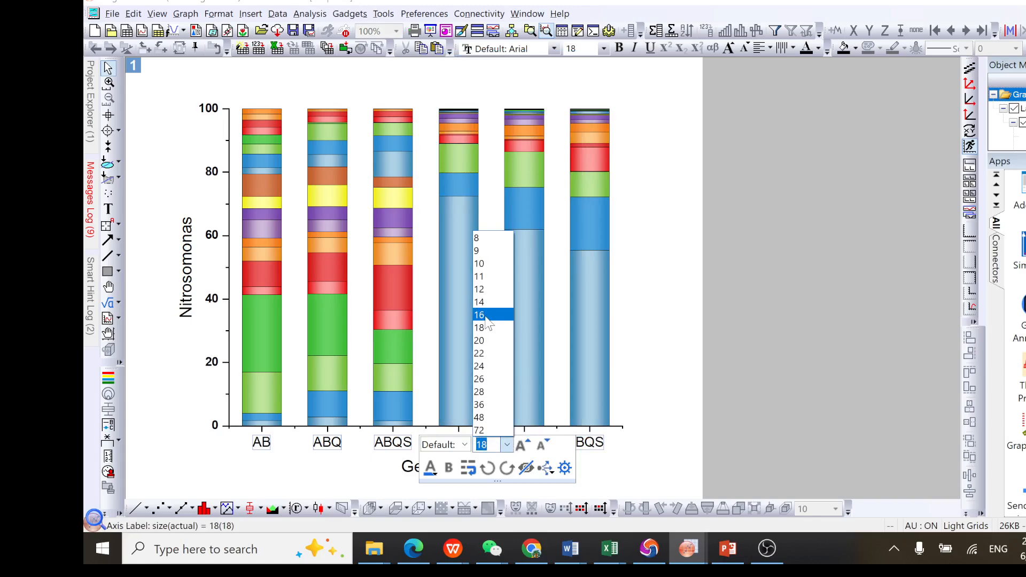
left_click(491, 326)
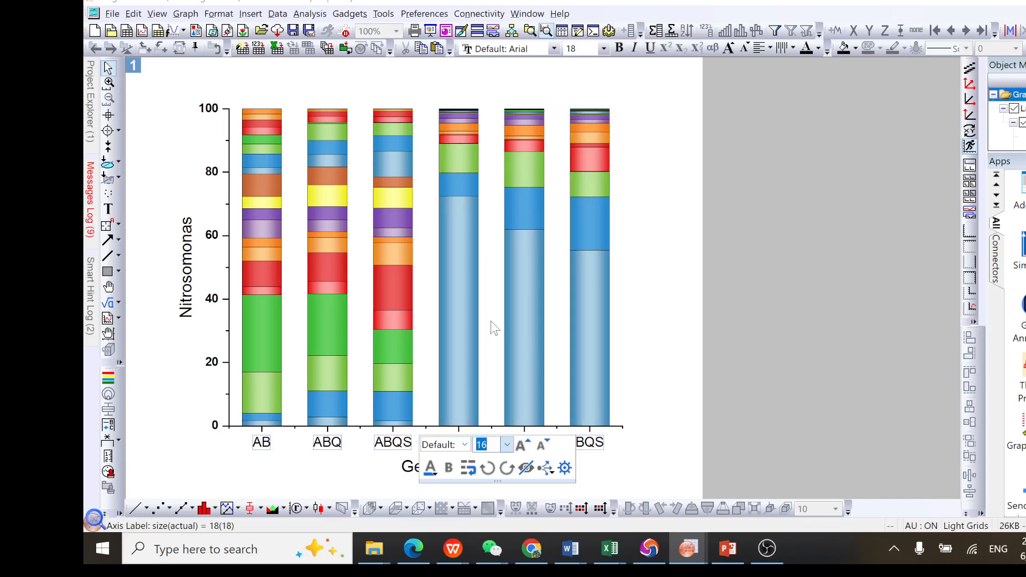
left_click(449, 473)
left_click(652, 318)
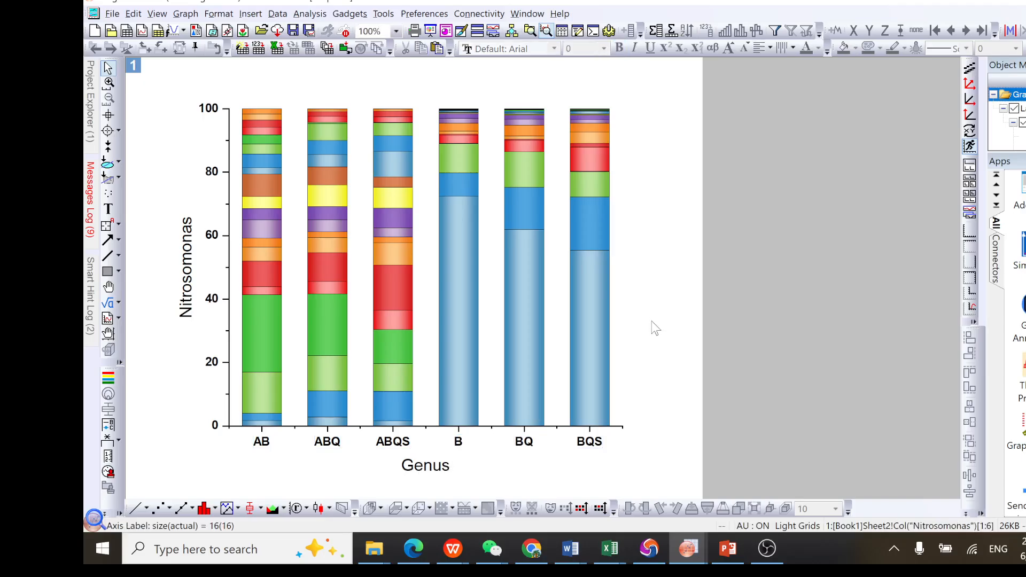
- Replace the vertical axis title with "Microbial relative abundance (%)"
double_click(185, 308)
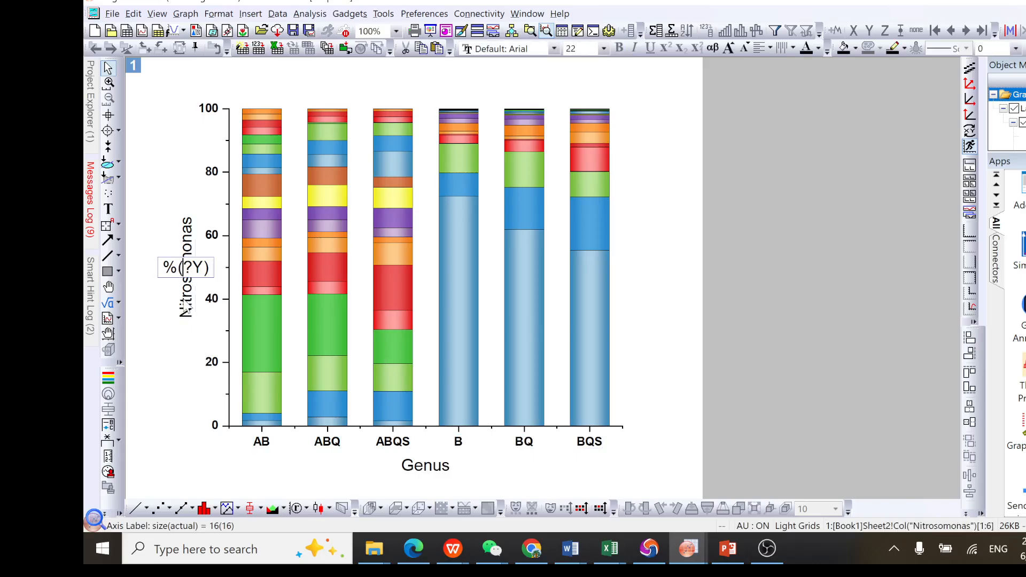
left_click_drag(178, 268, 160, 276)
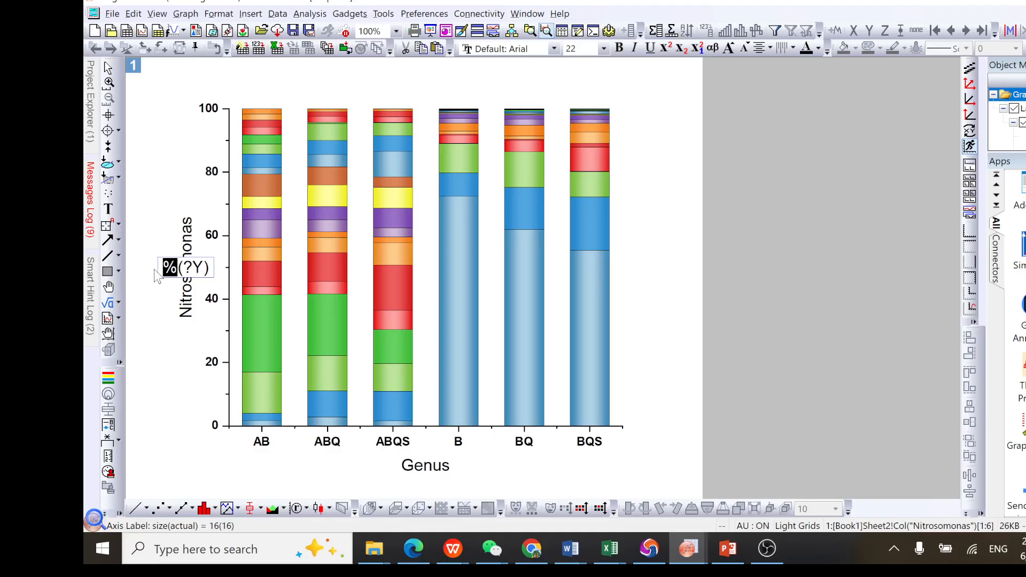
type("m")
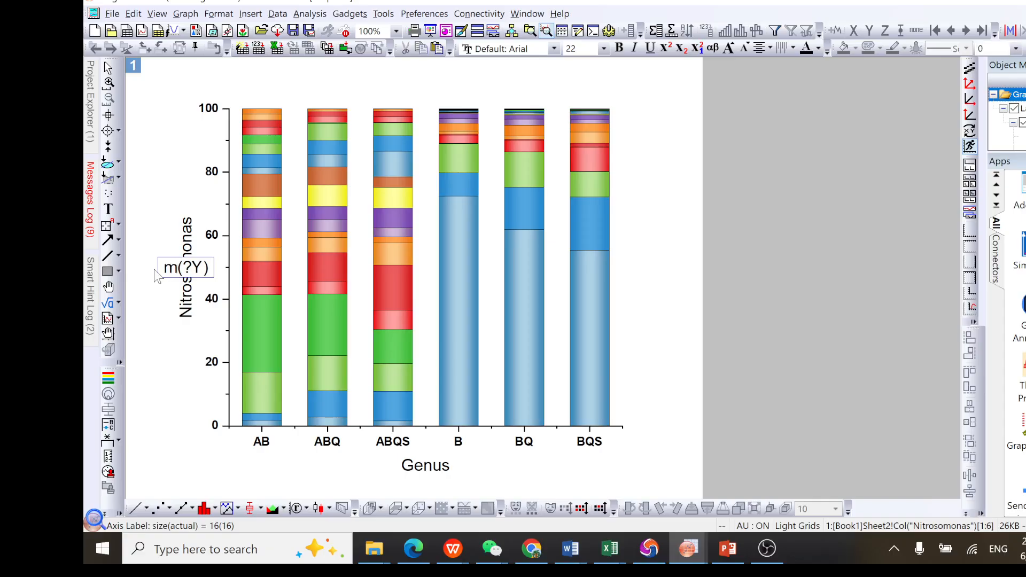
key("BackSpace")
type("Microbial r")
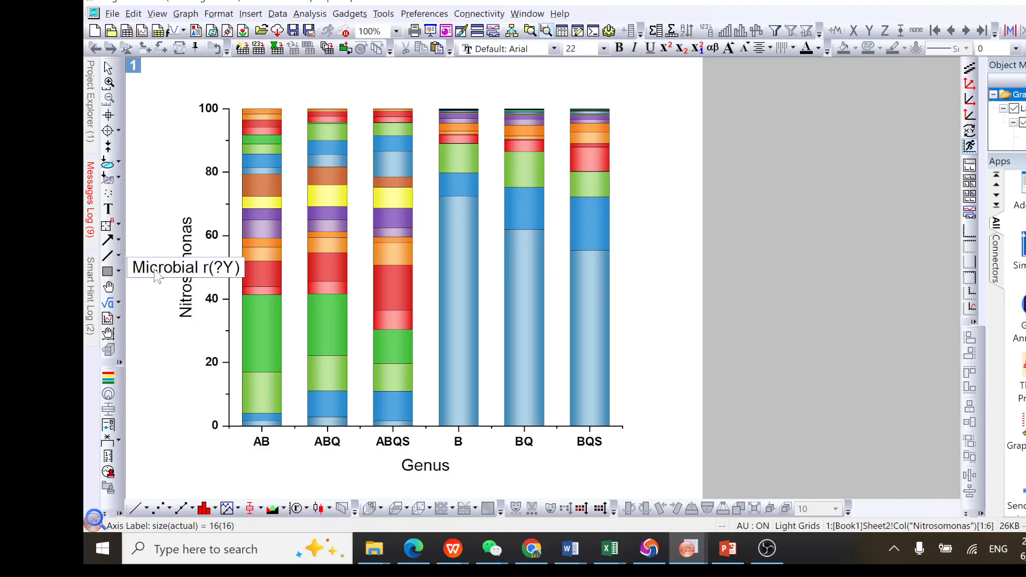
type("elat")
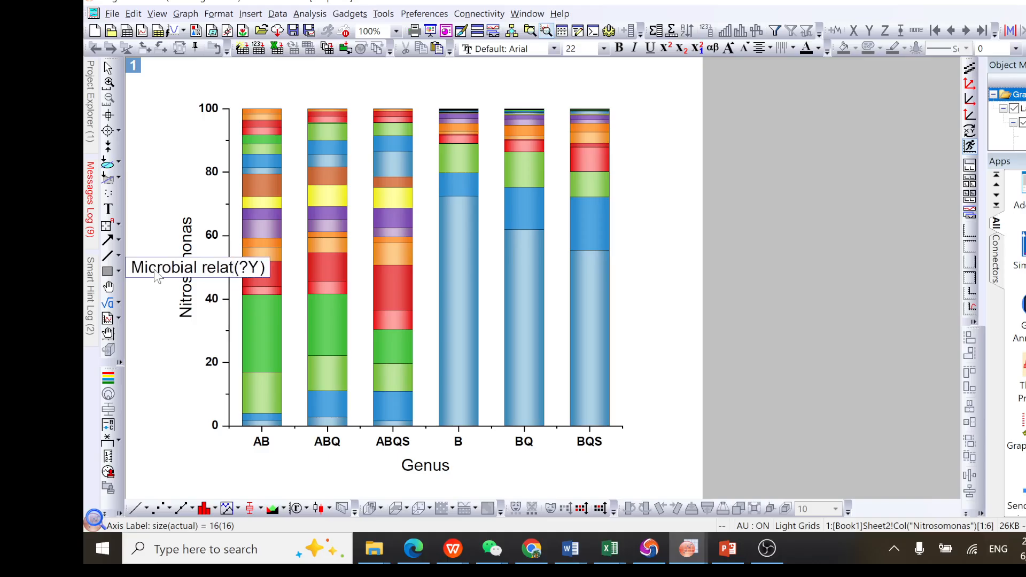
type("ive abu")
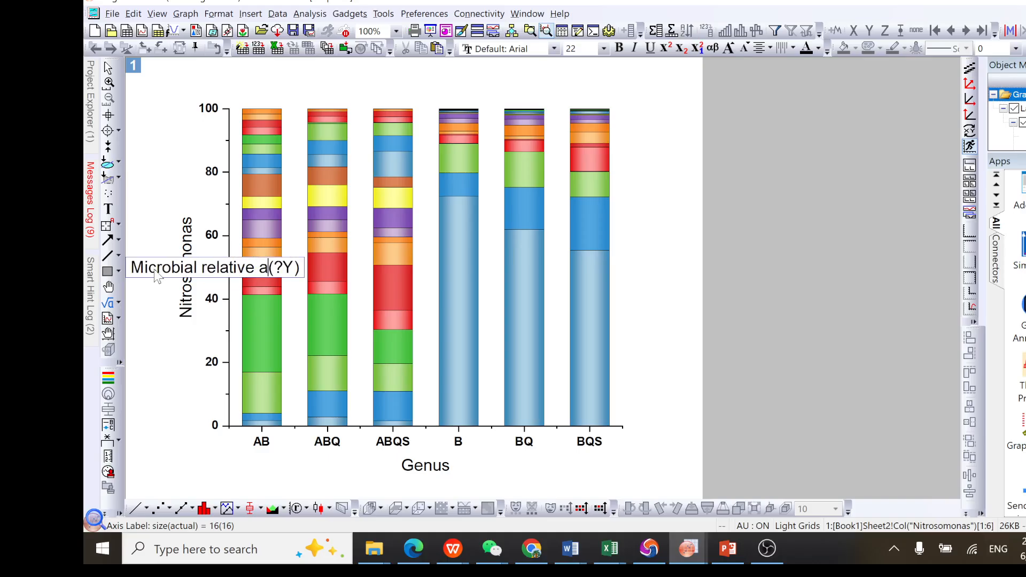
type("ndance")
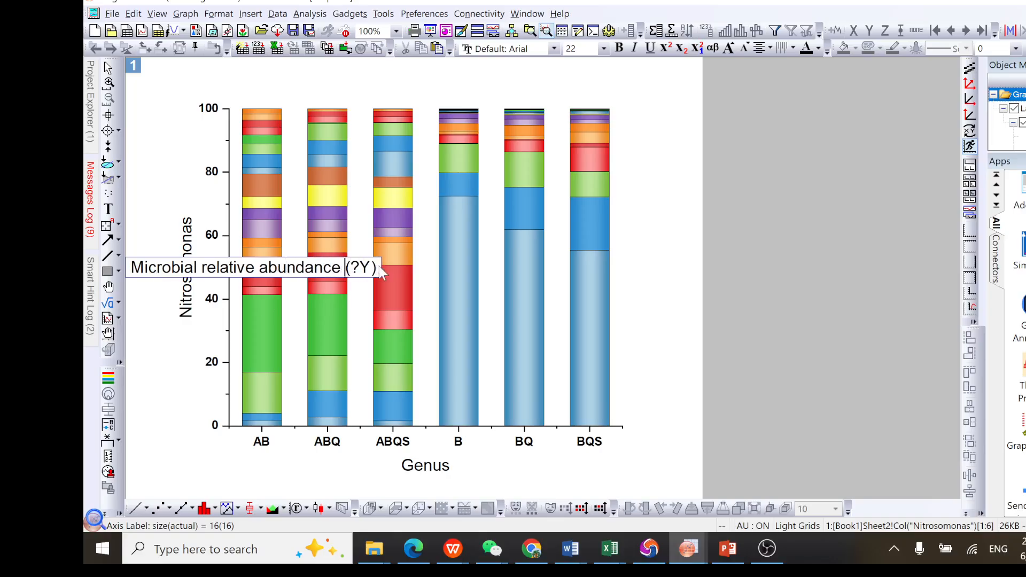
left_click_drag(373, 270, 355, 272)
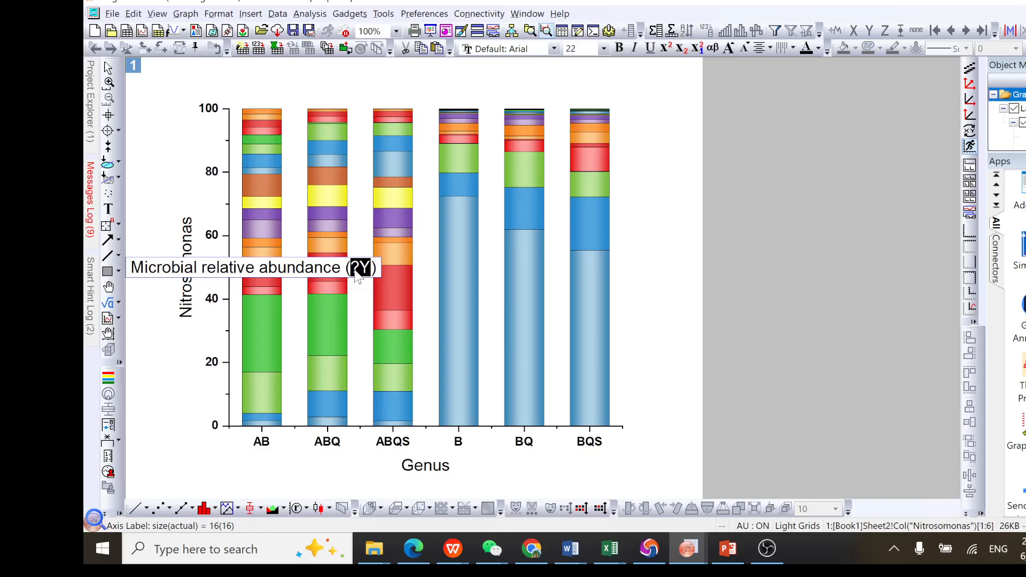
type("%")
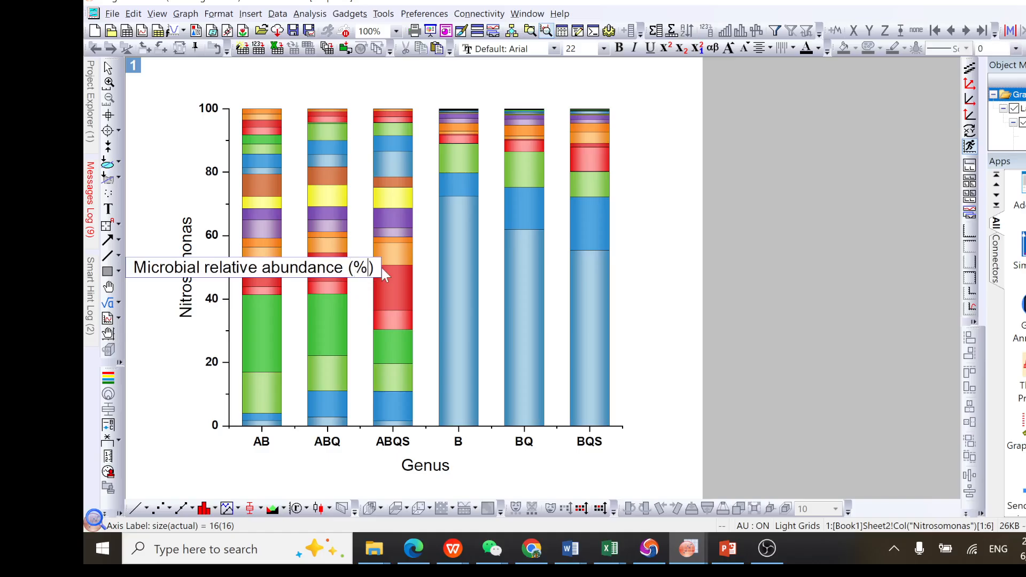
- Make the entire vertical axis title bold and finish editing it
left_click_drag(379, 269, 135, 272)
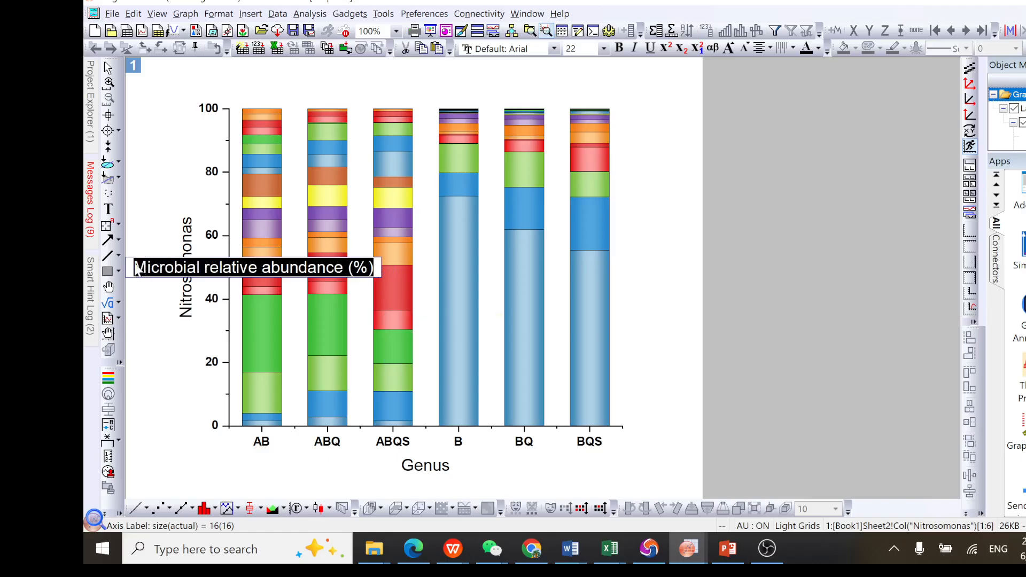
left_click(619, 48)
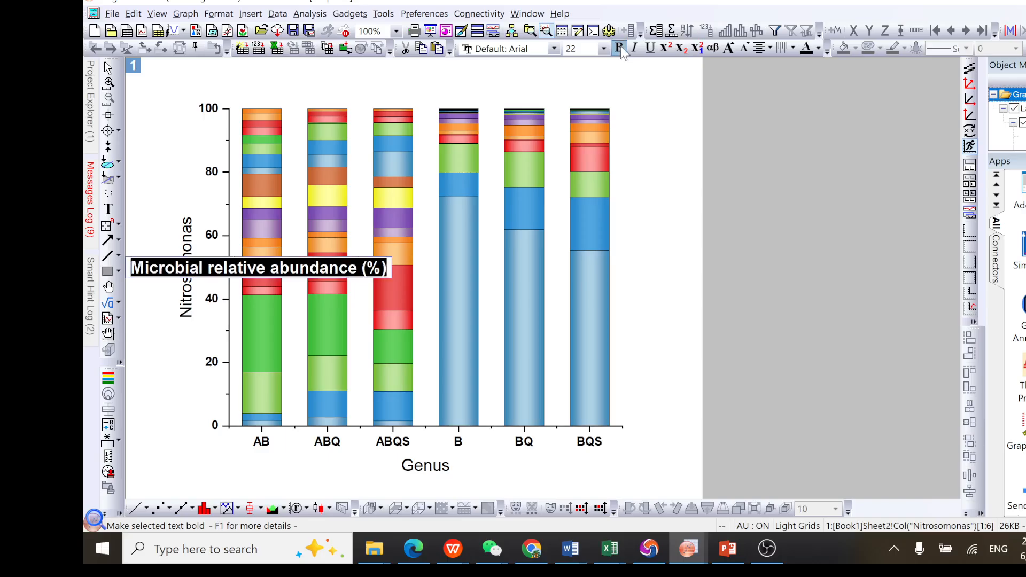
left_click(201, 337)
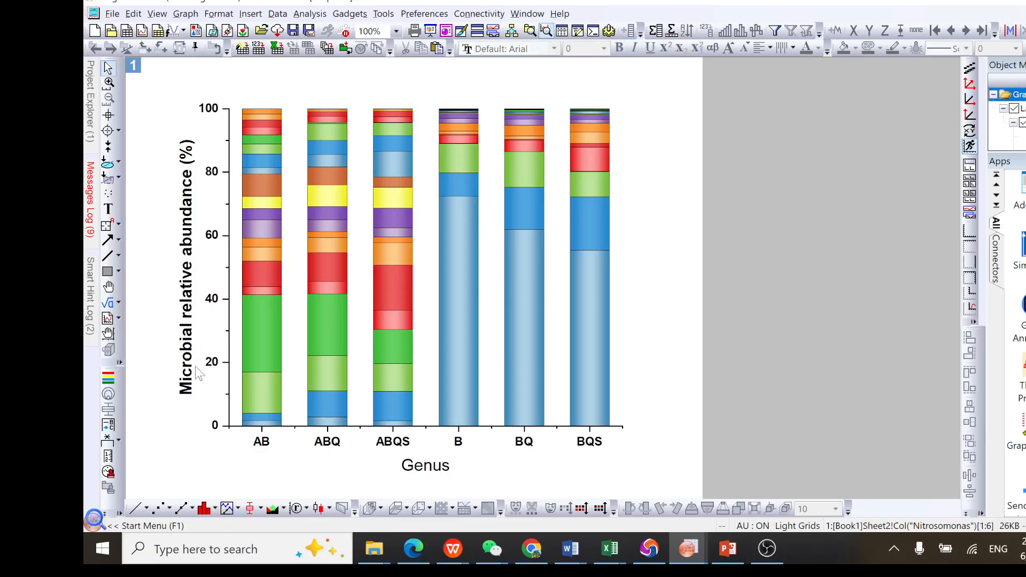
- Change the horizontal axis title to "Treatments" and make it bold
double_click(432, 470)
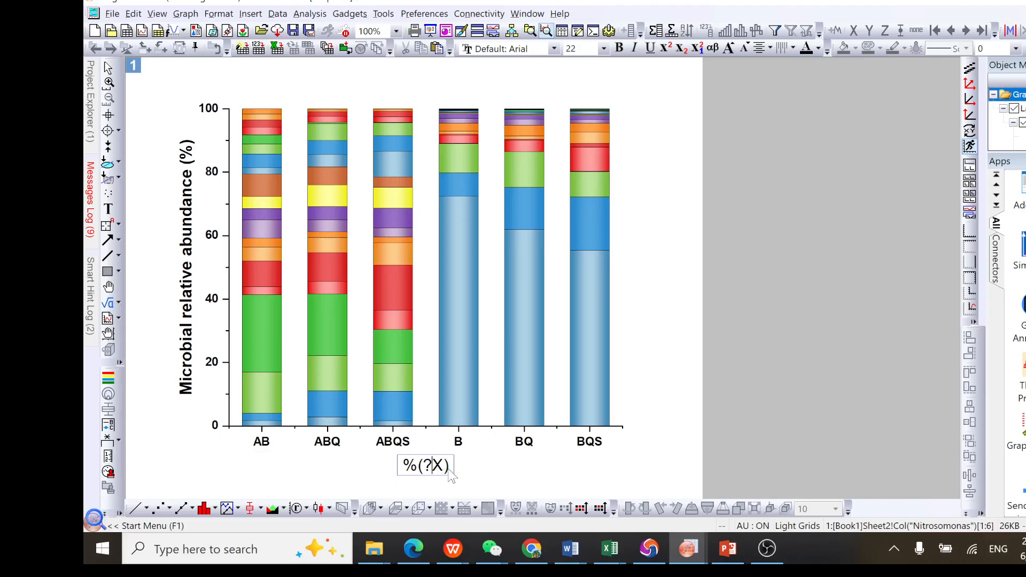
left_click_drag(451, 472, 400, 475)
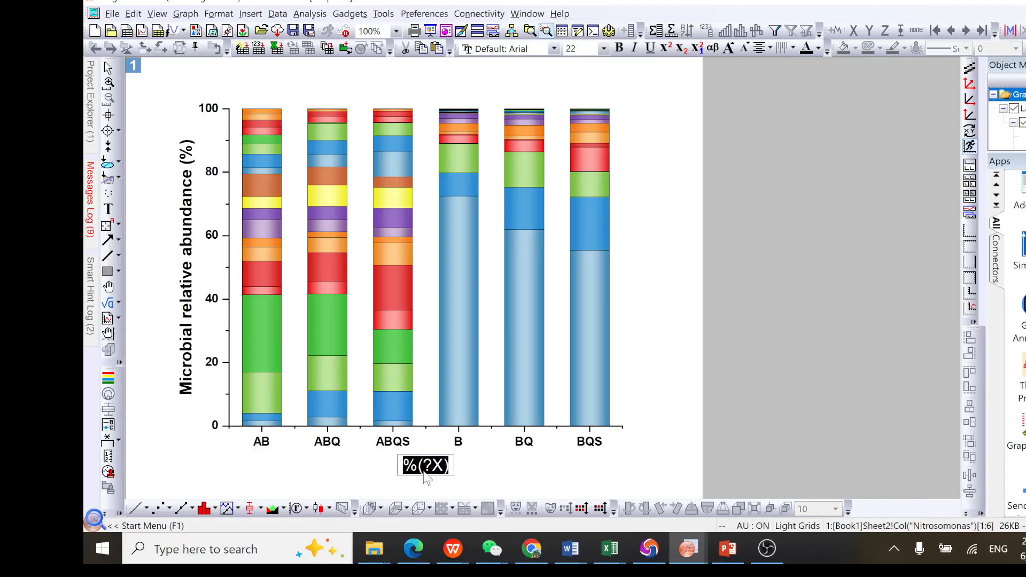
type("Treatment")
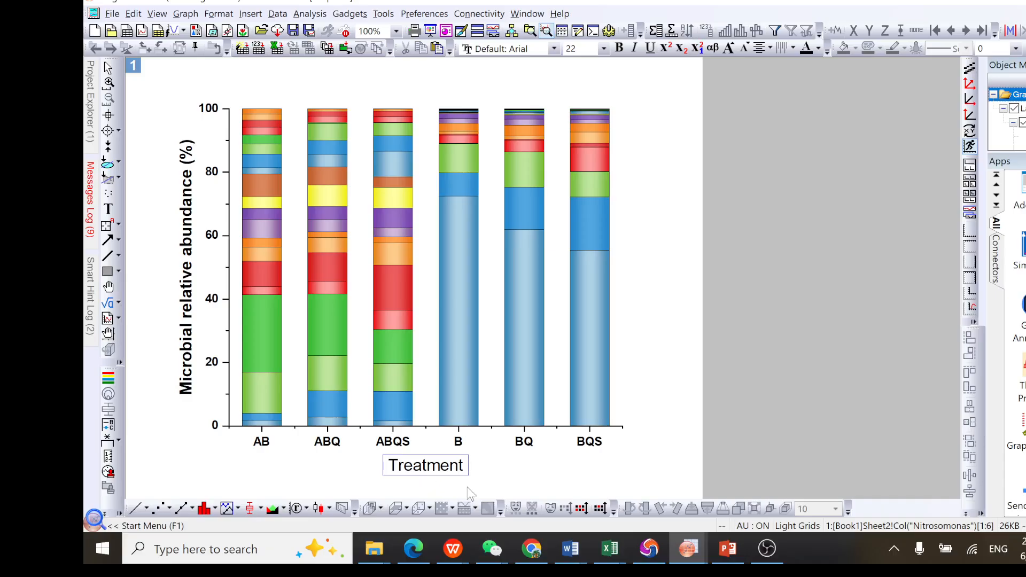
type("s")
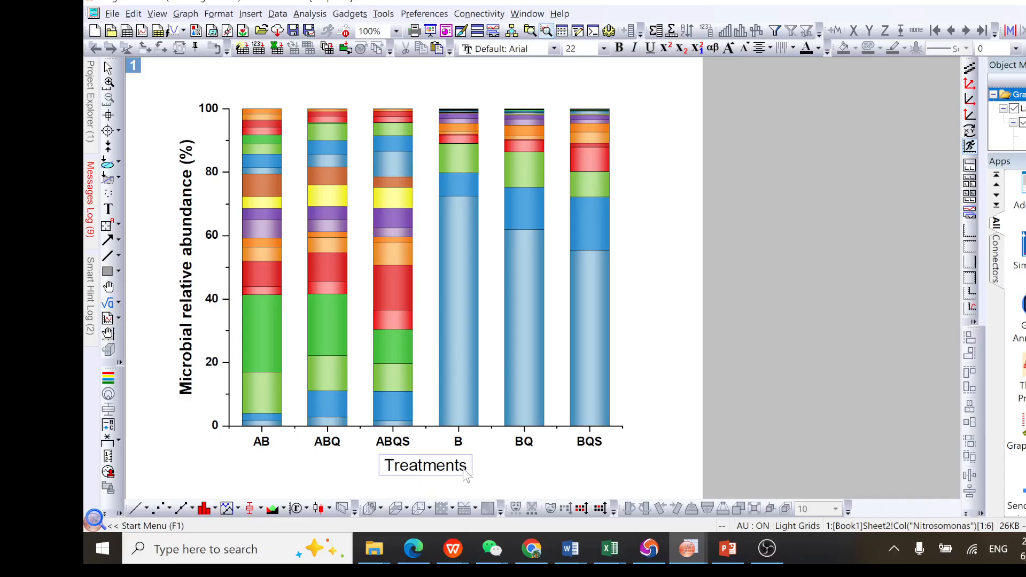
left_click_drag(465, 465, 389, 463)
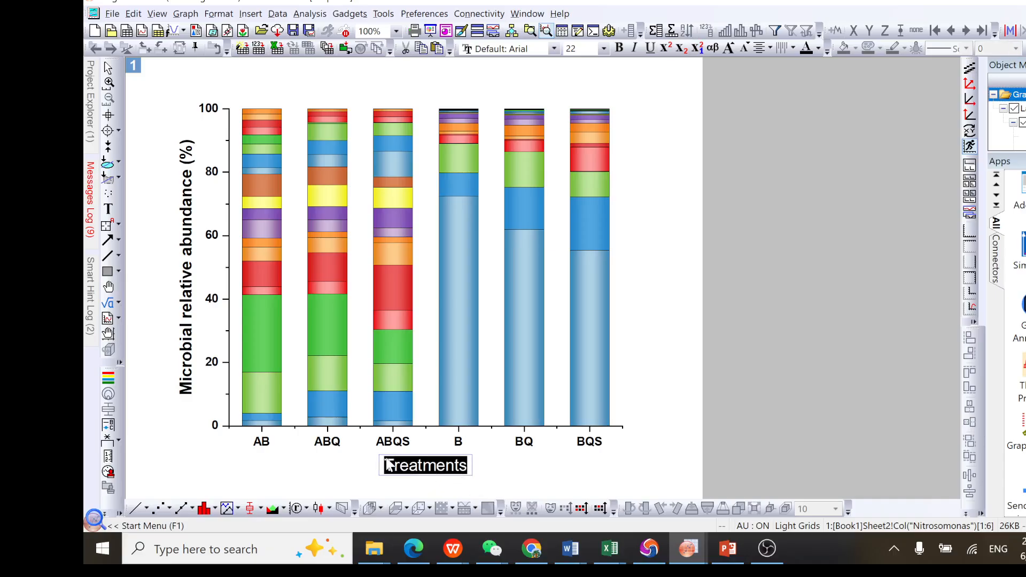
left_click(619, 48)
left_click(667, 202)
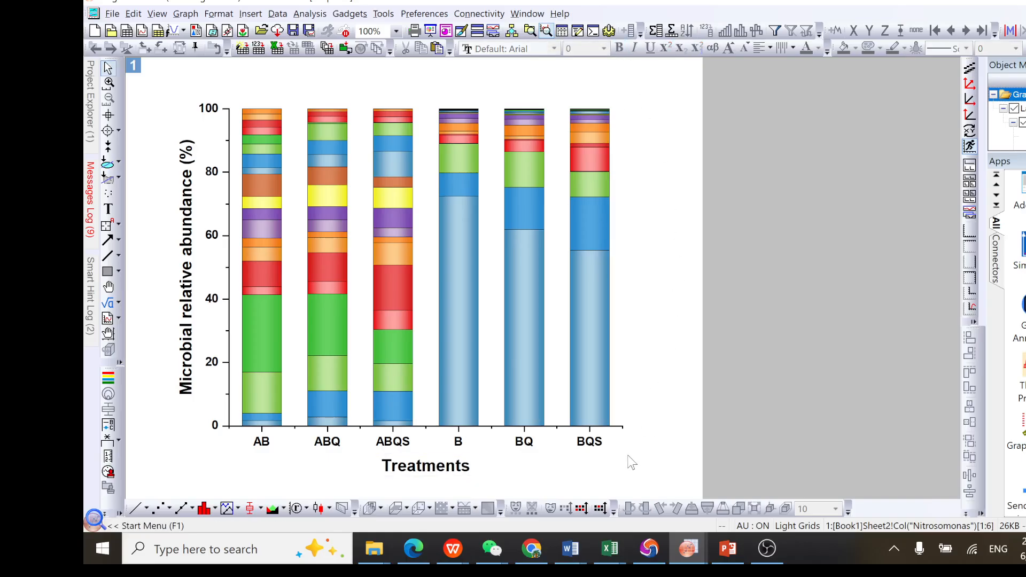
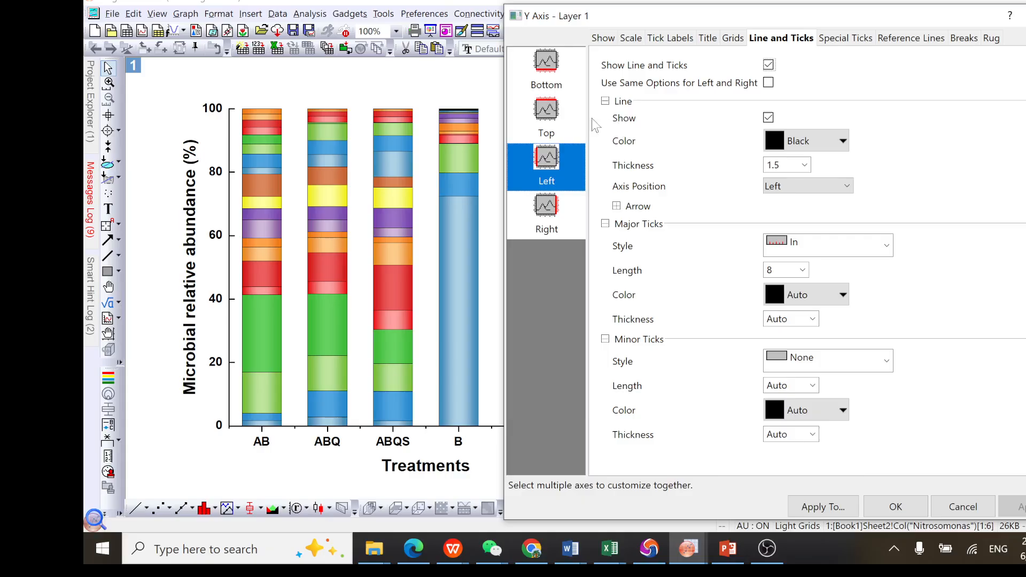
- Show the top axis line with both major and minor tick styles set to None and apply it
left_click(549, 113)
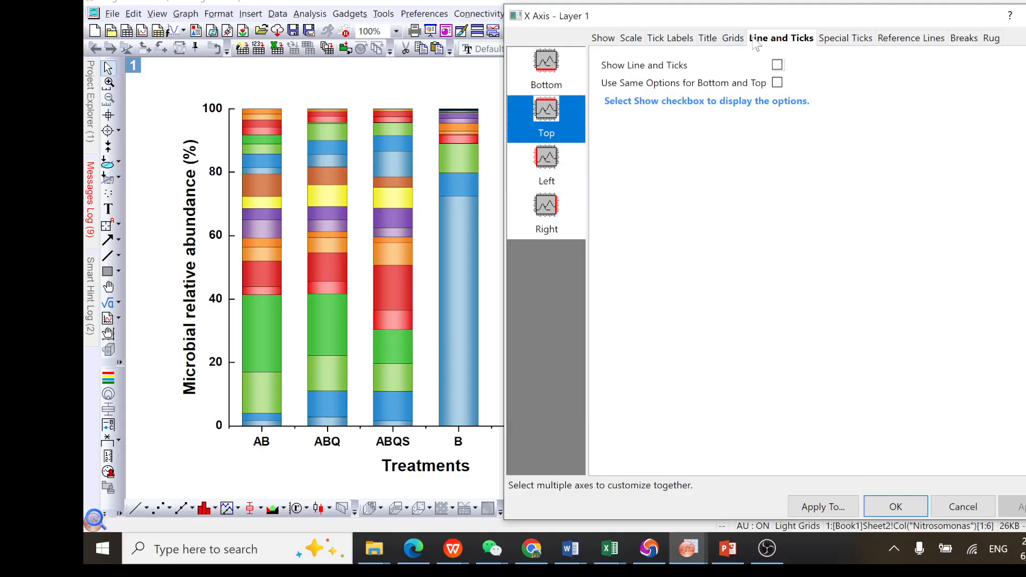
left_click(778, 65)
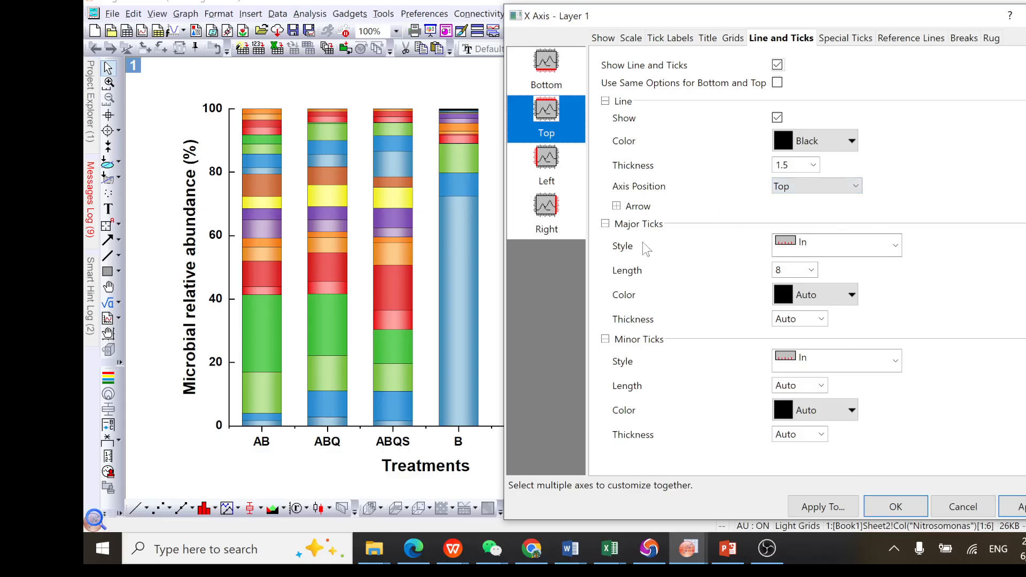
left_click(850, 250)
left_click(837, 326)
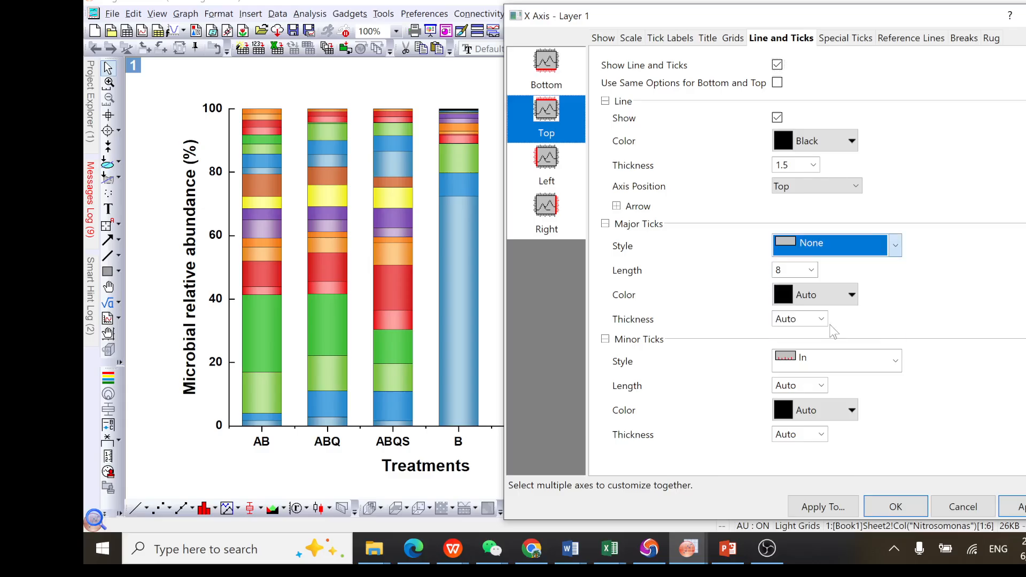
left_click(866, 361)
left_click(877, 443)
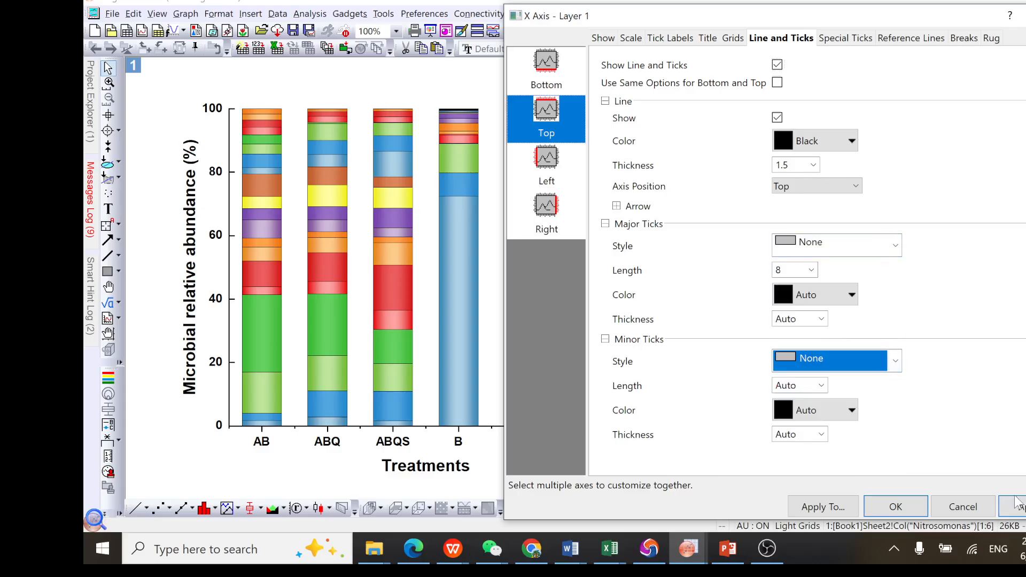
left_click(1017, 503)
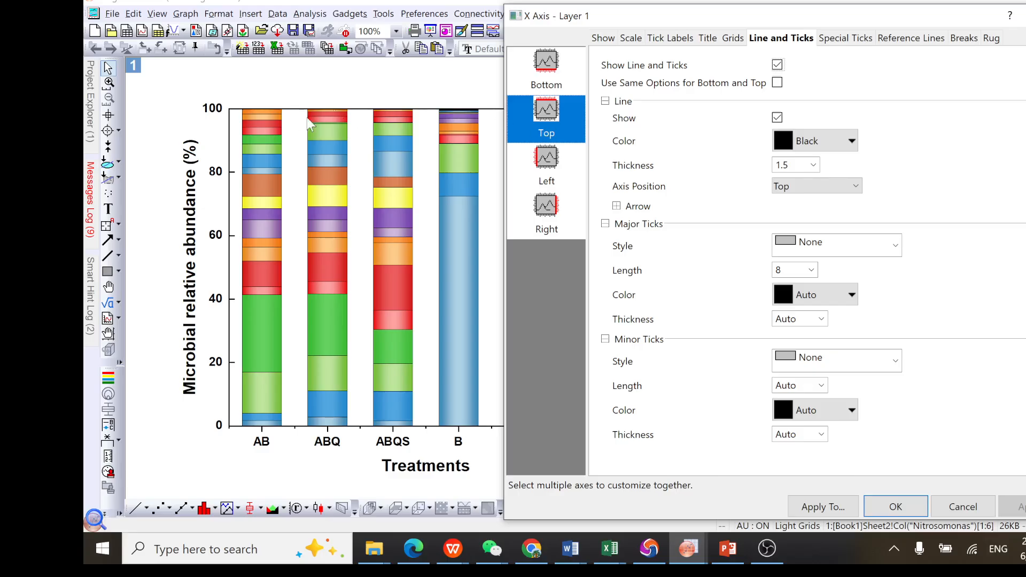
- Set the bottom axis major and minor tick styles to None and finish the axis settings
left_click_drag(663, 23, 622, 25)
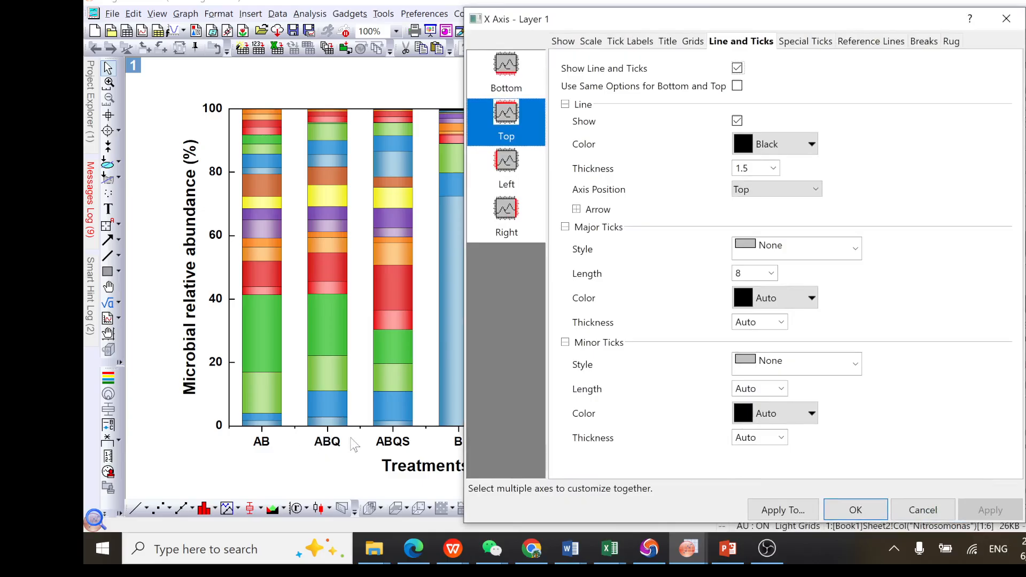
left_click(512, 68)
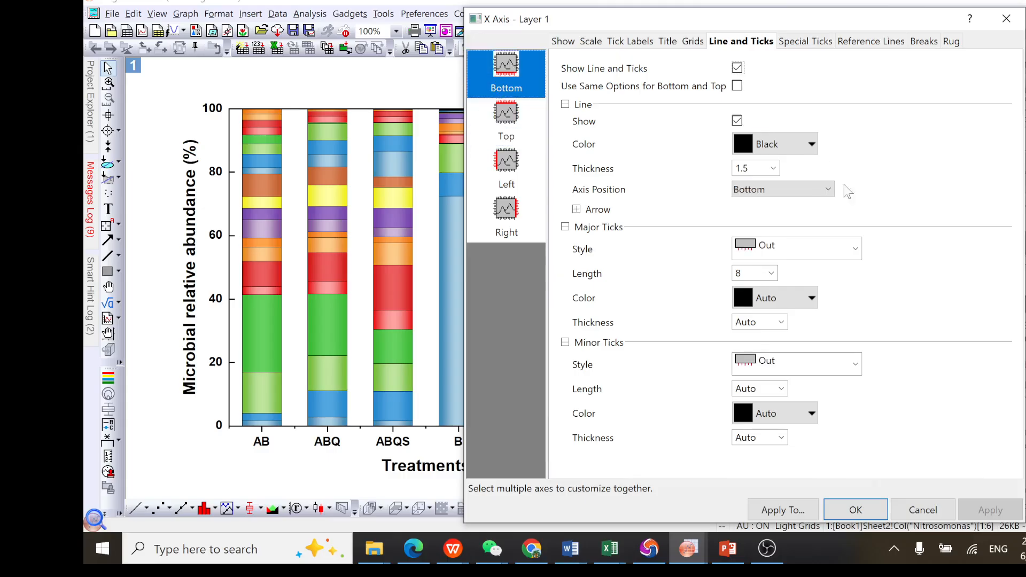
left_click(832, 251)
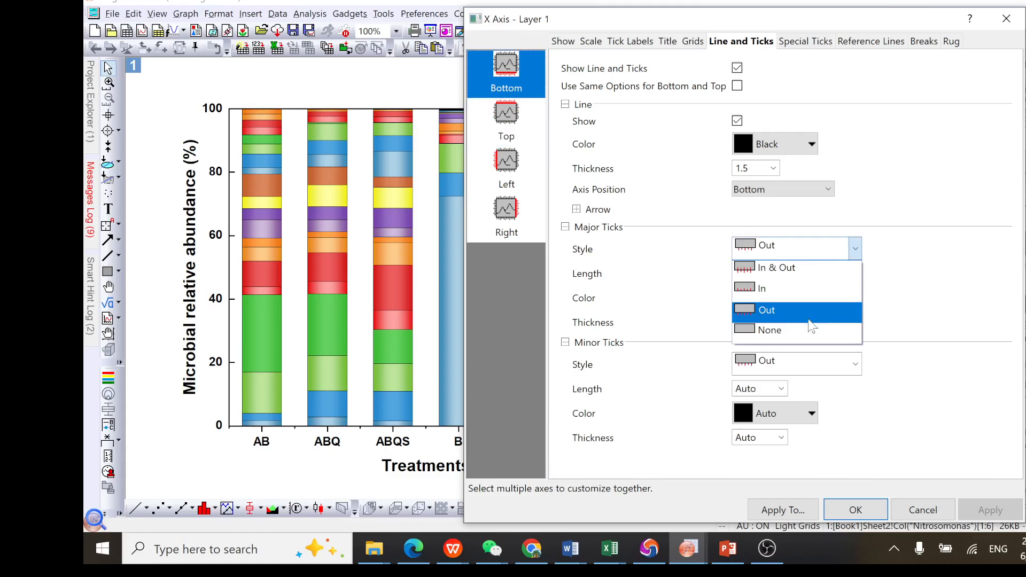
left_click(799, 331)
left_click(822, 374)
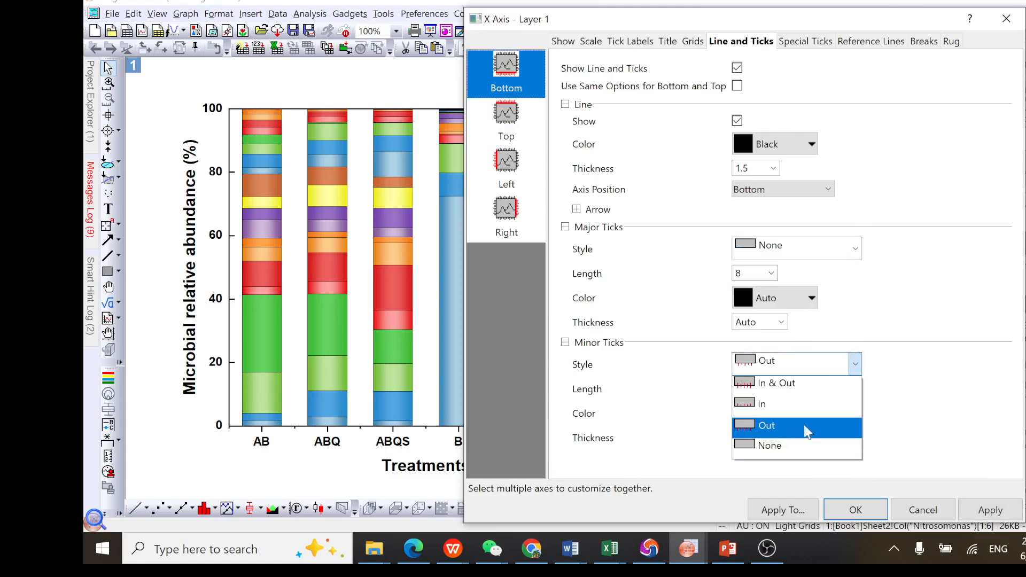
left_click(802, 446)
left_click(972, 512)
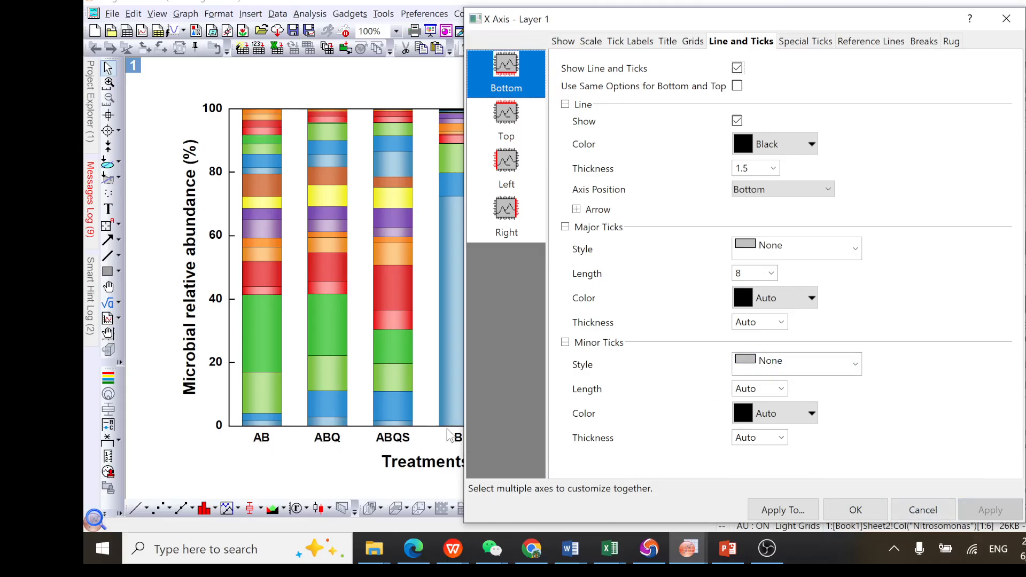
left_click(856, 510)
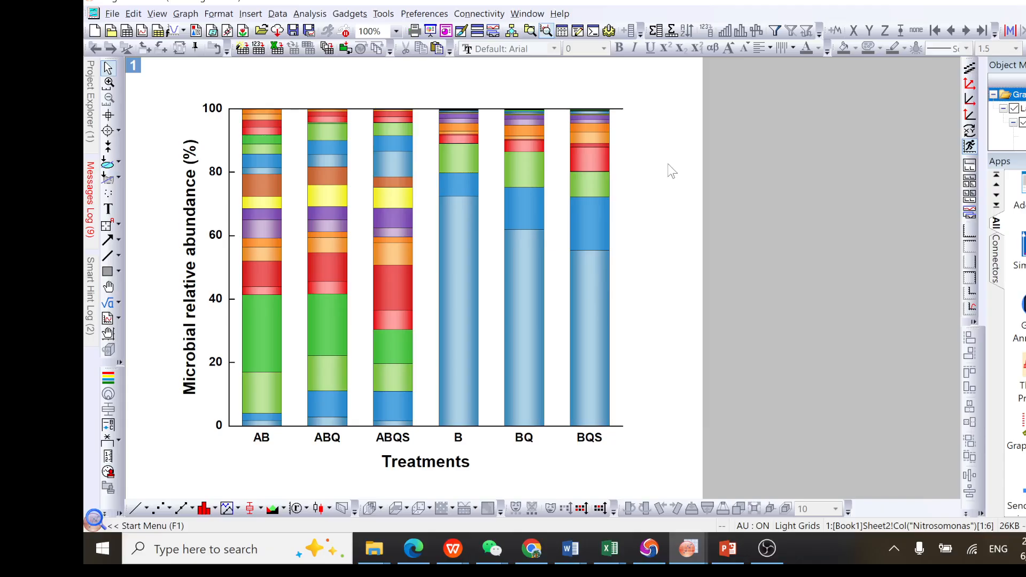
- Display the genus legend on the graph by toggling the Show Legend for Visible Plots Only option
left_click(182, 15)
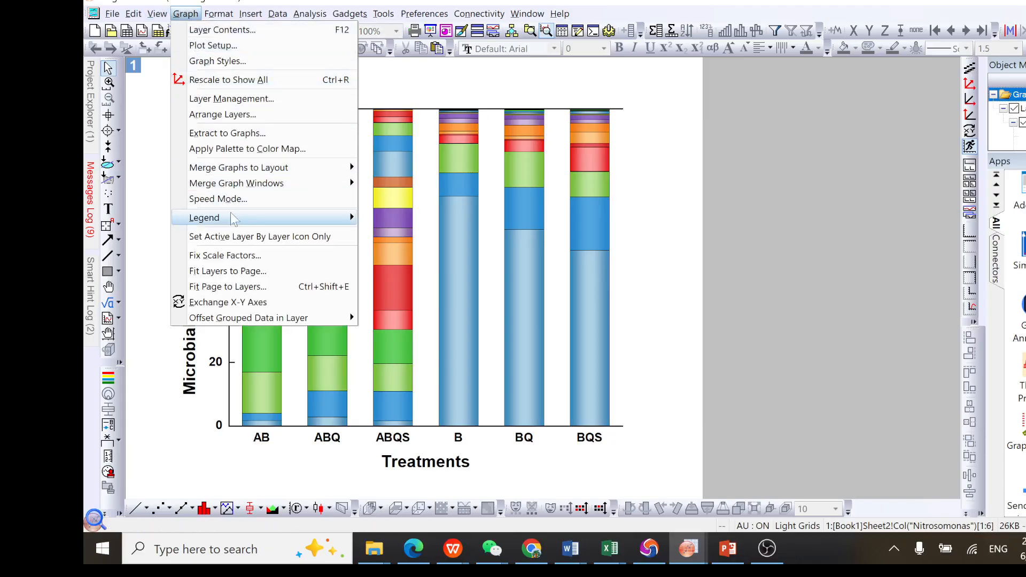
mouse_move(258, 224)
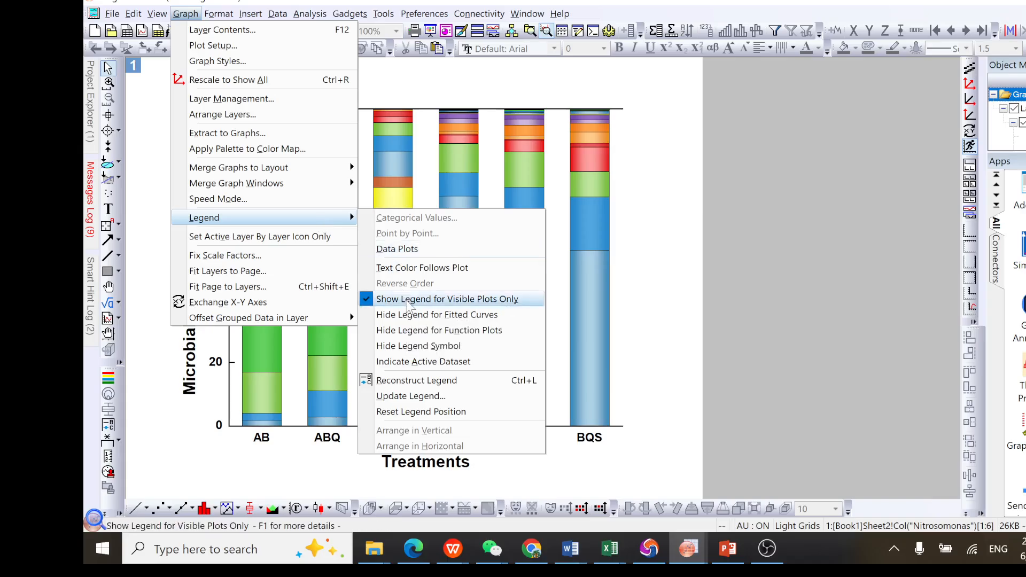
left_click(448, 300)
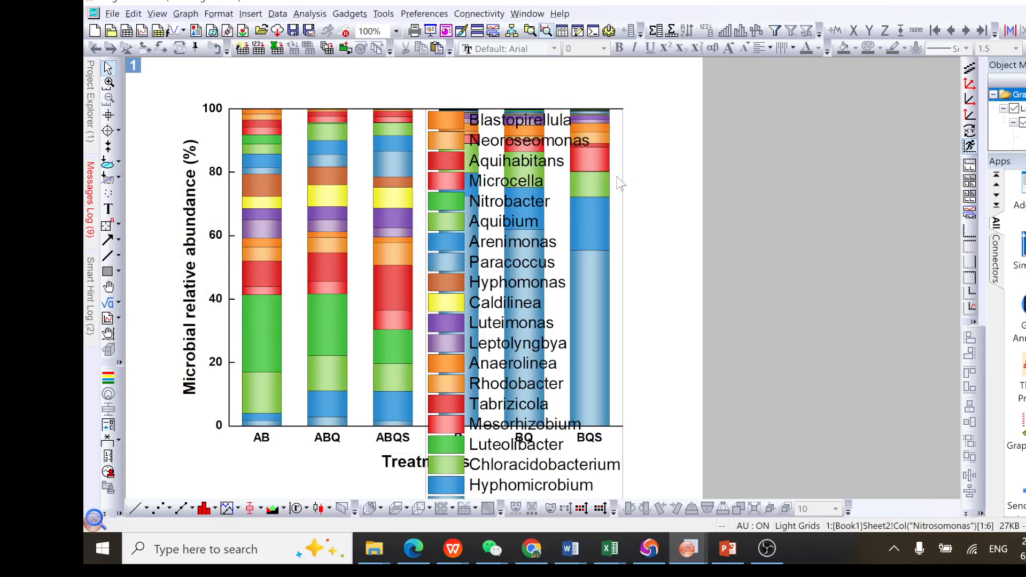
- Place the genus legend outside the plot beside the BQS bar and shrink it to a text size of about 14
left_click_drag(622, 290, 819, 264)
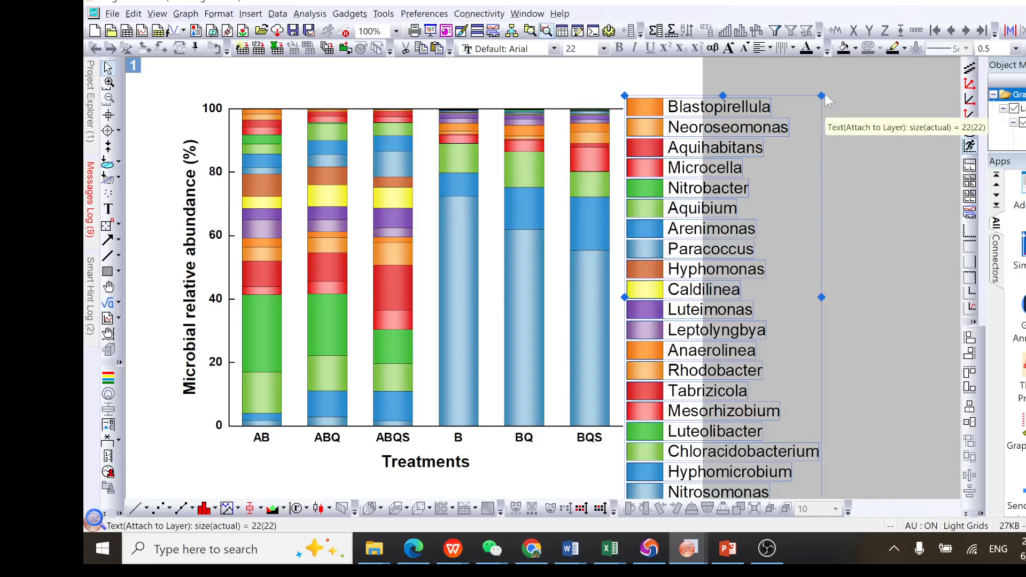
left_click_drag(821, 96, 745, 275)
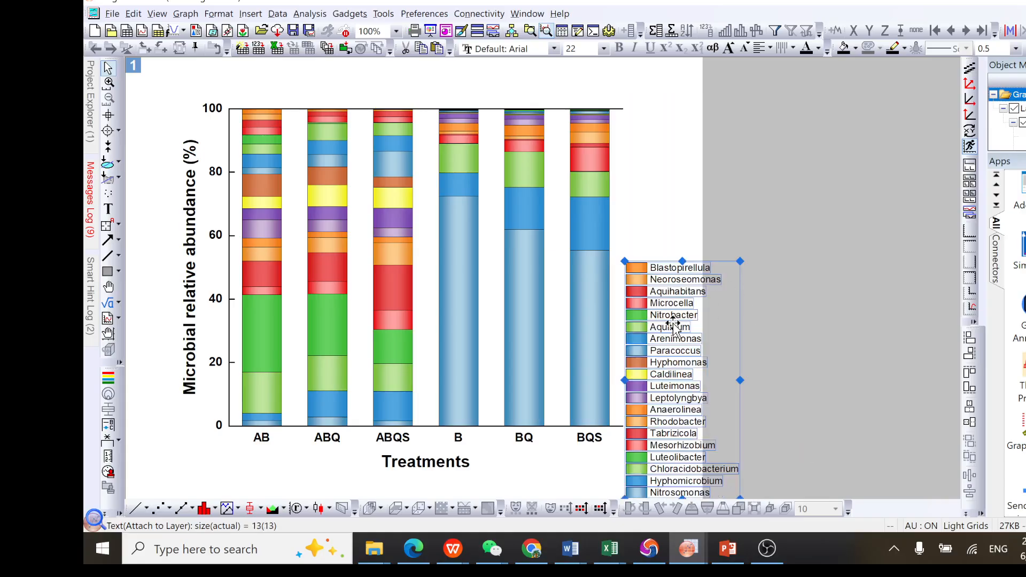
left_click_drag(673, 324, 683, 218)
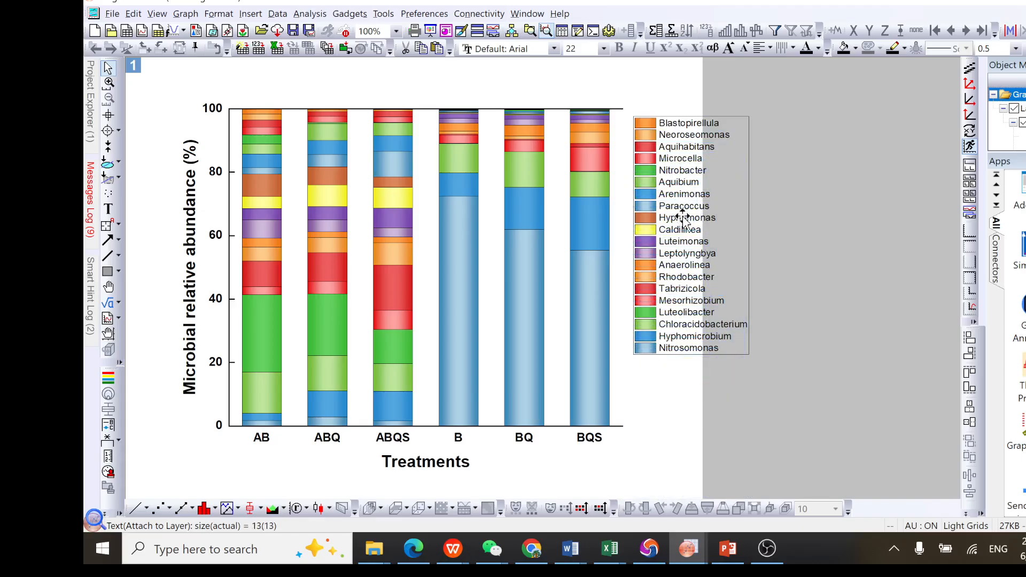
left_click_drag(745, 395, 753, 422)
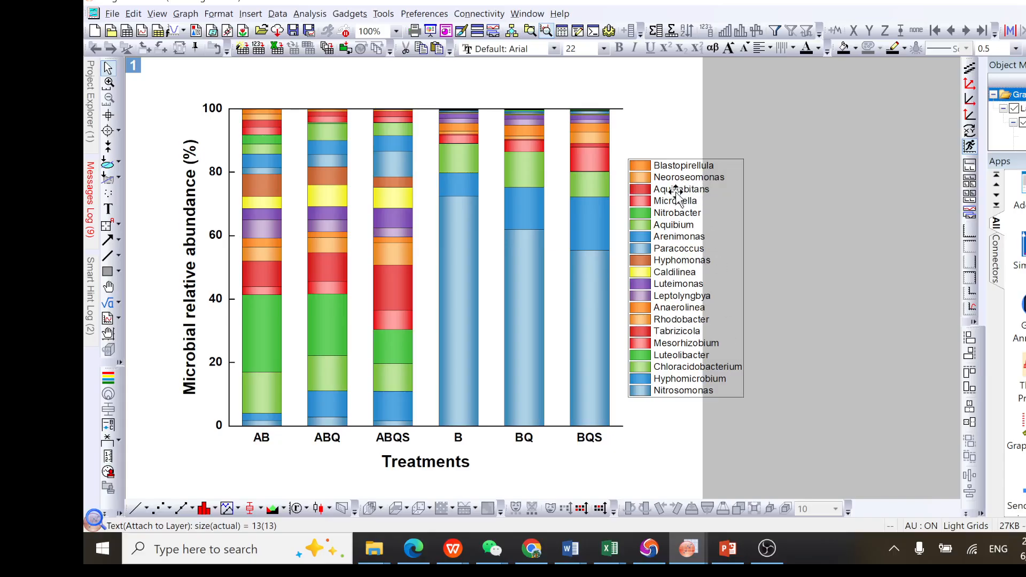
left_click(695, 109)
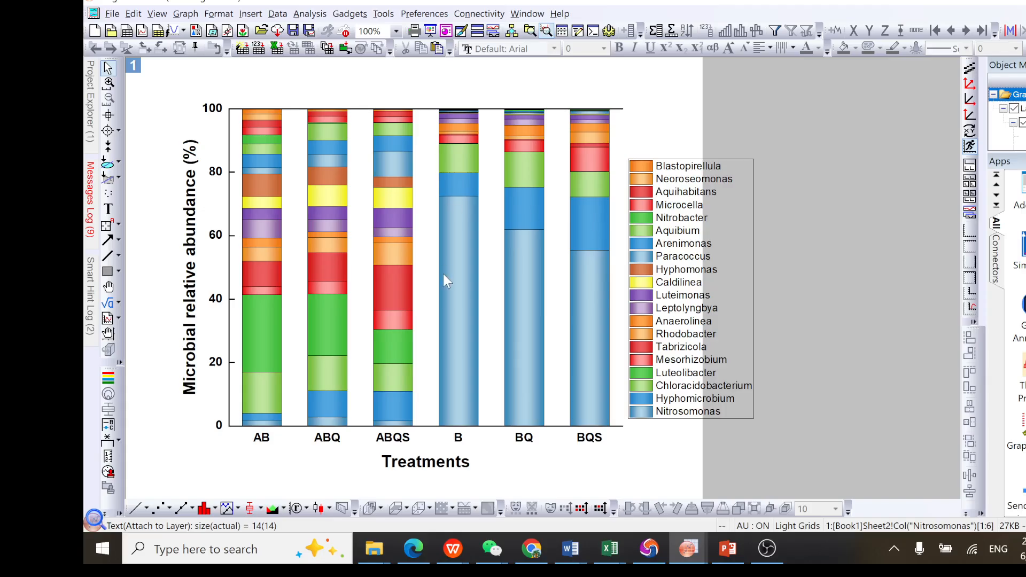
- Draw a vertical separator line between the ABQS and B bars, spanning the full height of the plot frame
left_click(112, 257)
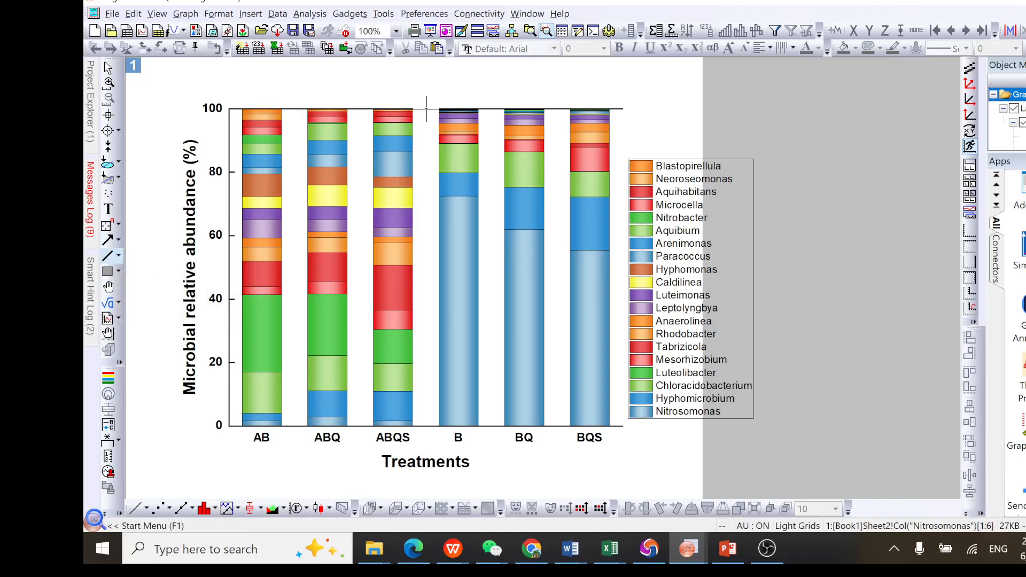
left_click_drag(427, 109, 427, 434)
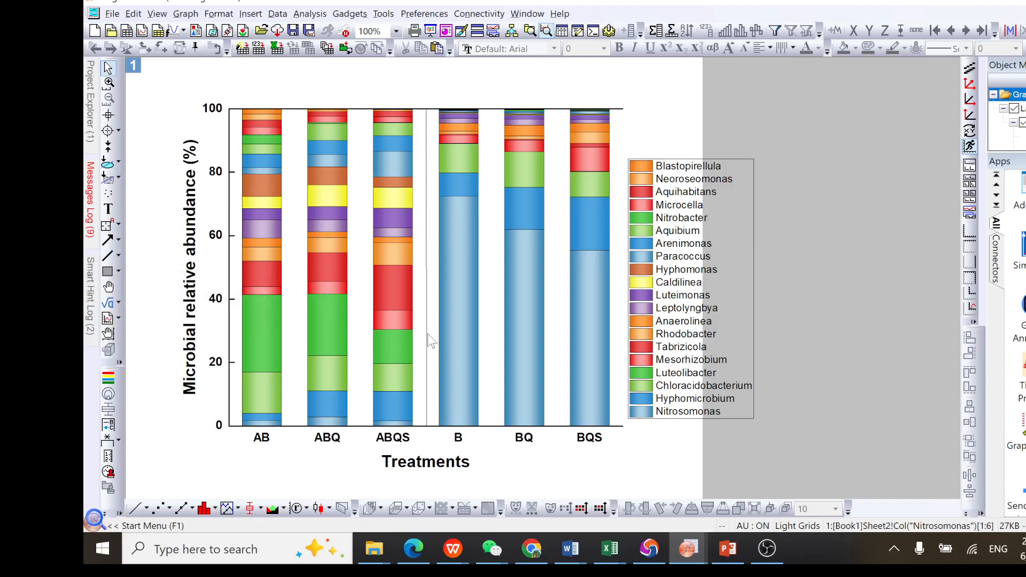
left_click(426, 250)
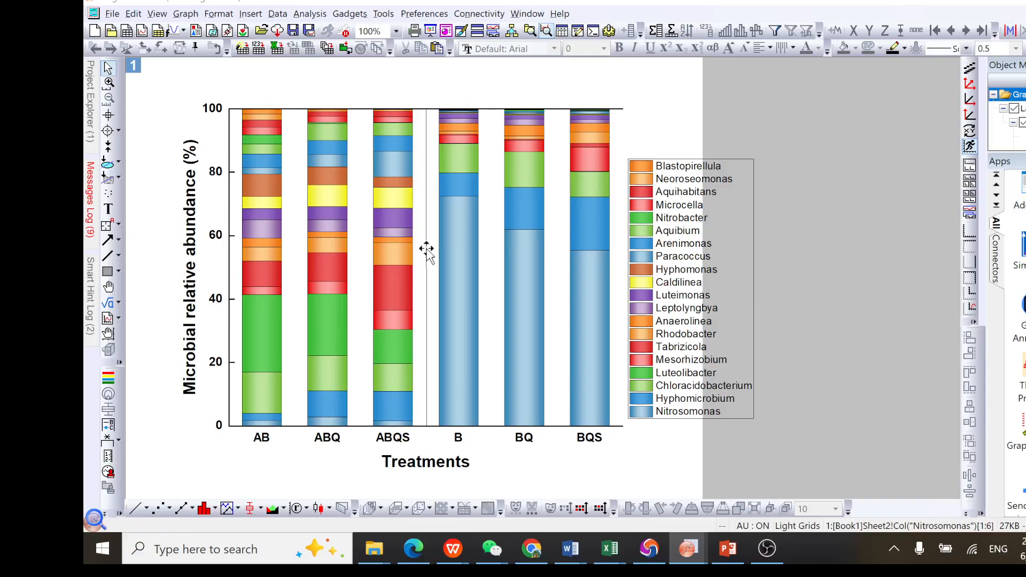
double_click(426, 249)
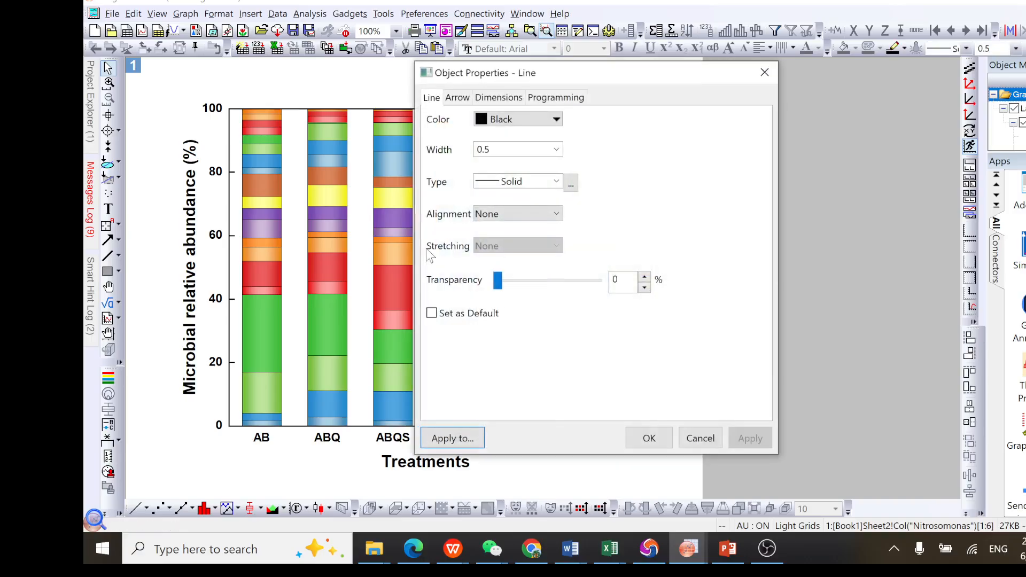
left_click(762, 74)
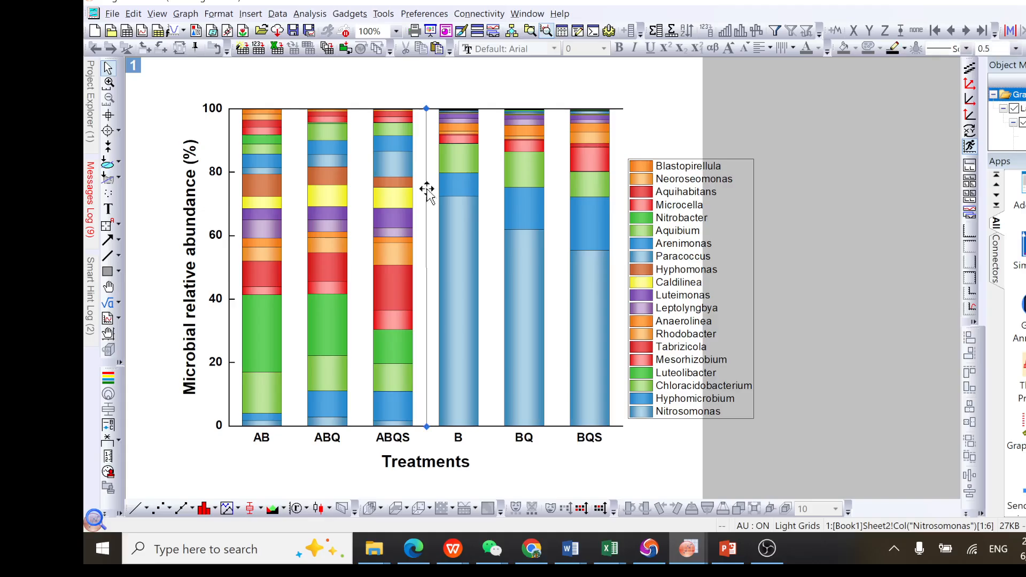
- Change the separator line's style to Dash and its thickness to 1.5
left_click(427, 190)
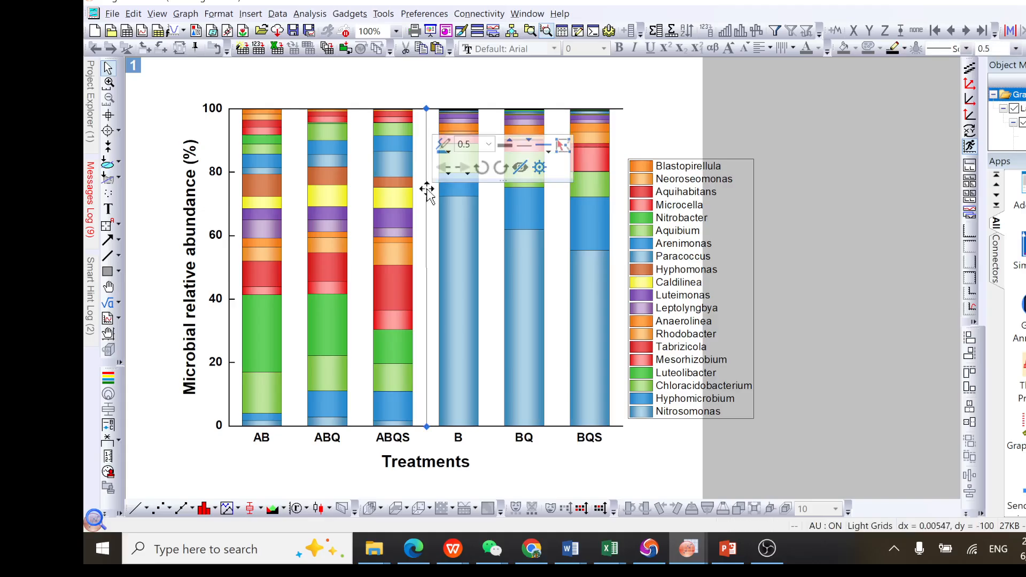
left_click(546, 151)
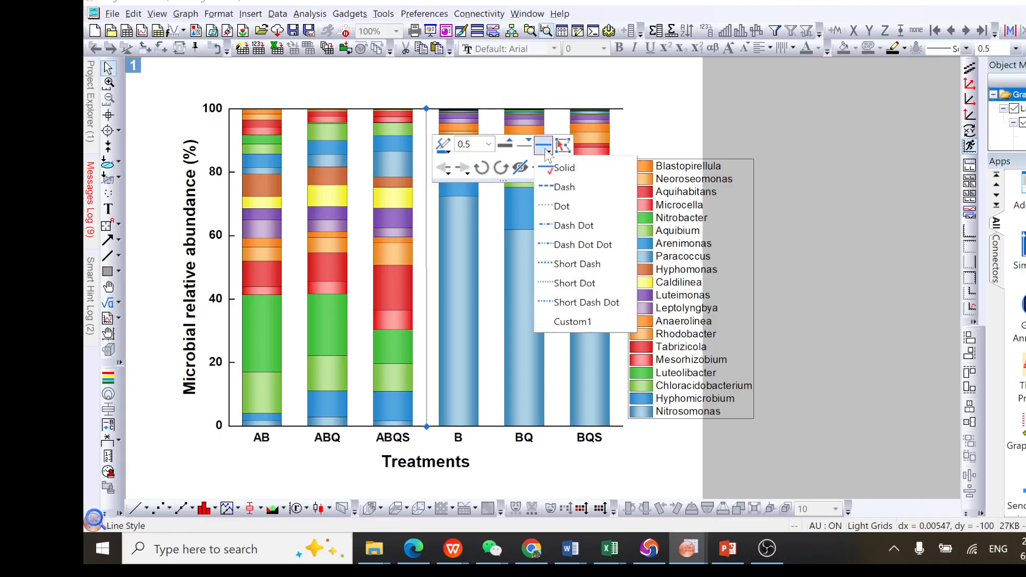
left_click(552, 188)
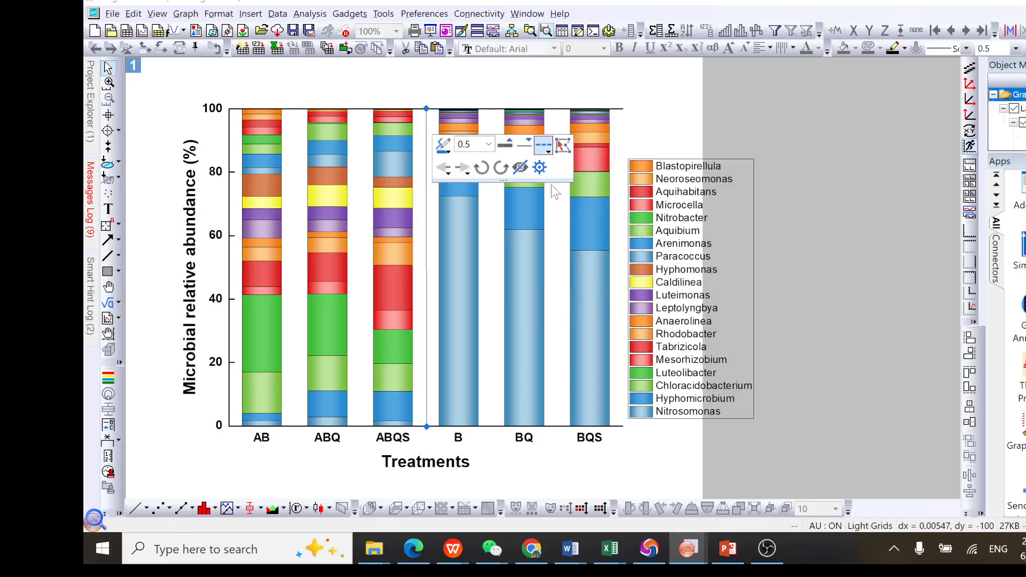
left_click(489, 144)
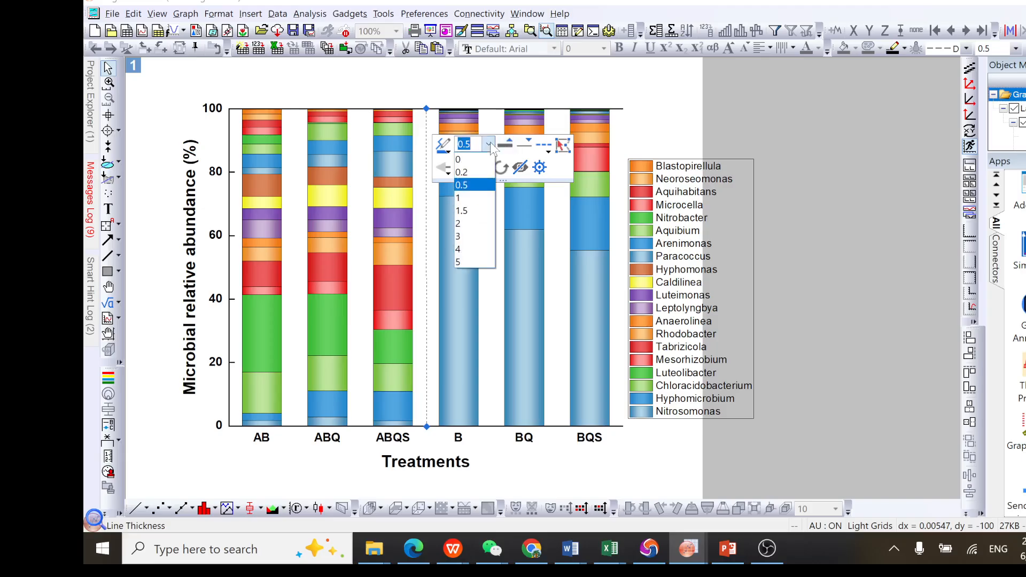
left_click(463, 211)
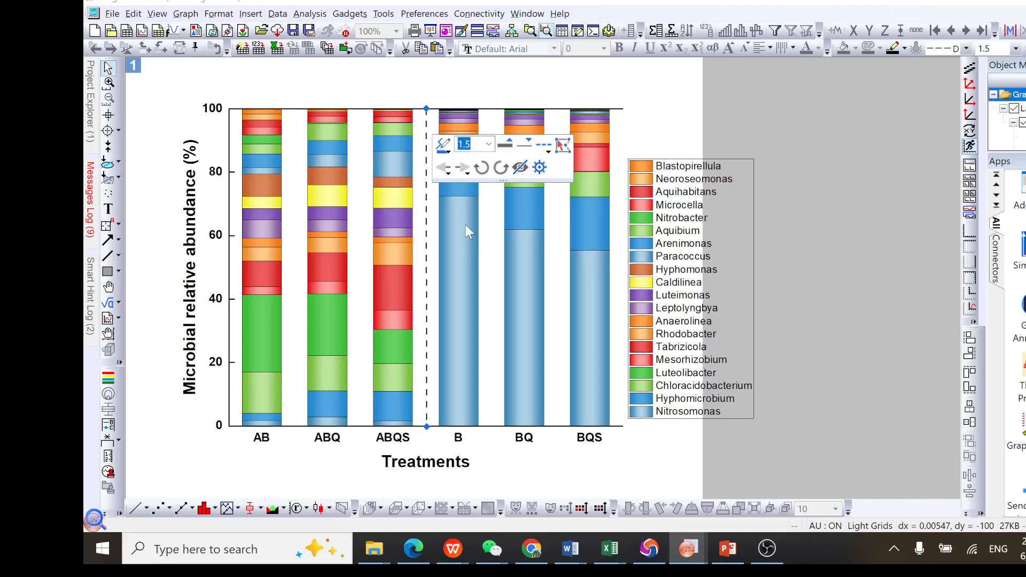
left_click(644, 136)
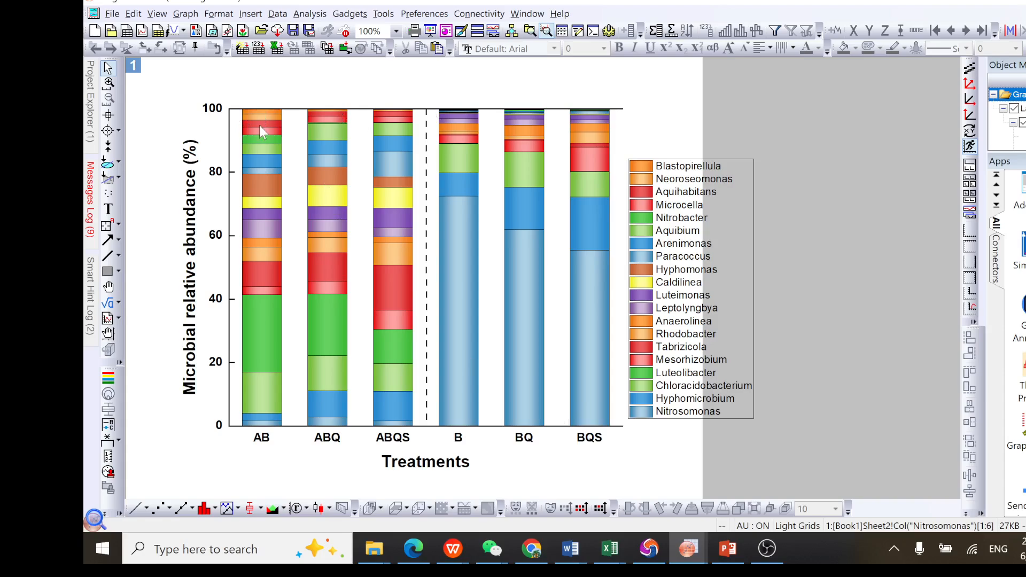
- Set the upper limit of the vertical axis scale to 110 and apply it
mouse_move(260, 129)
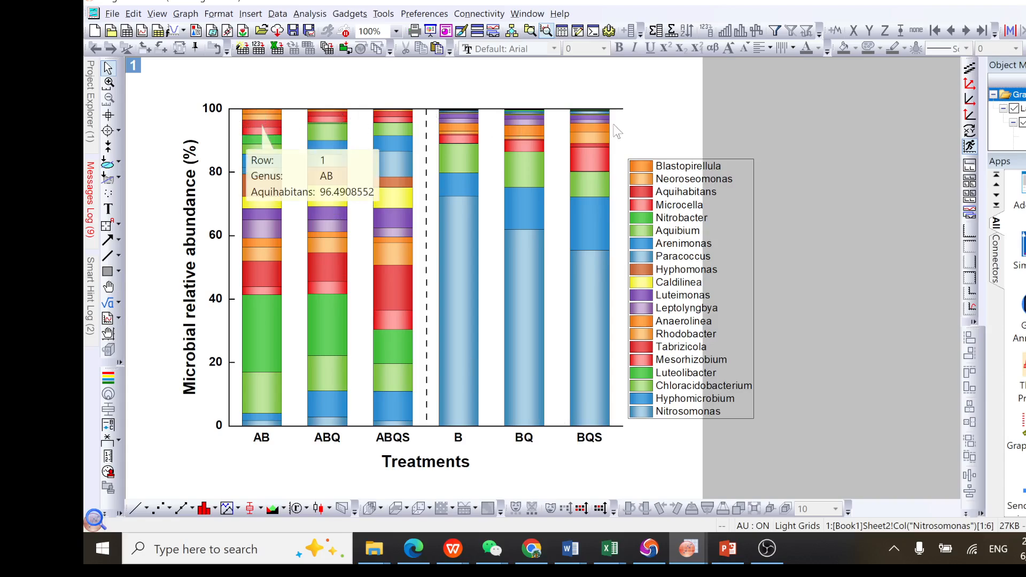
left_click(229, 140)
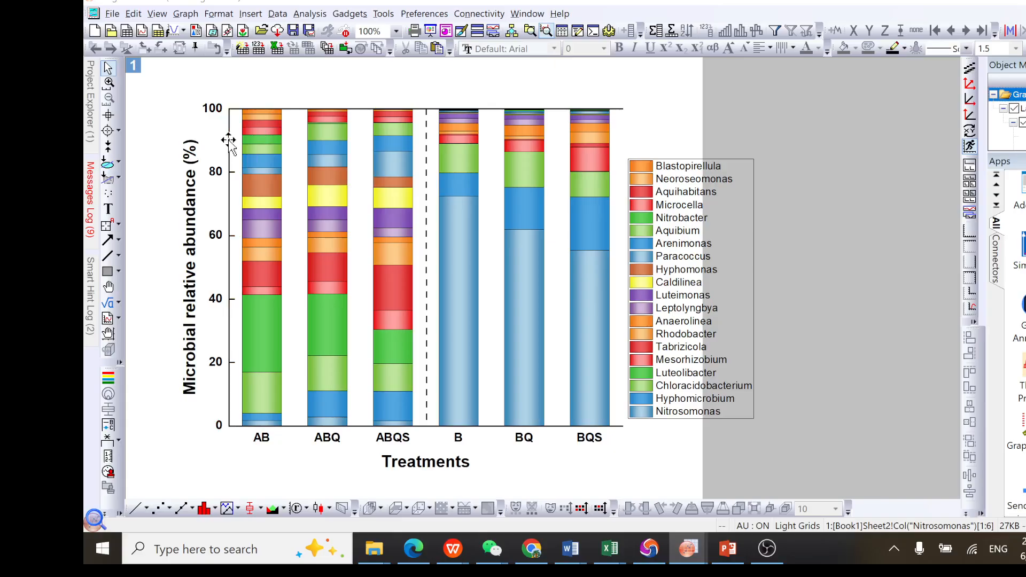
double_click(228, 140)
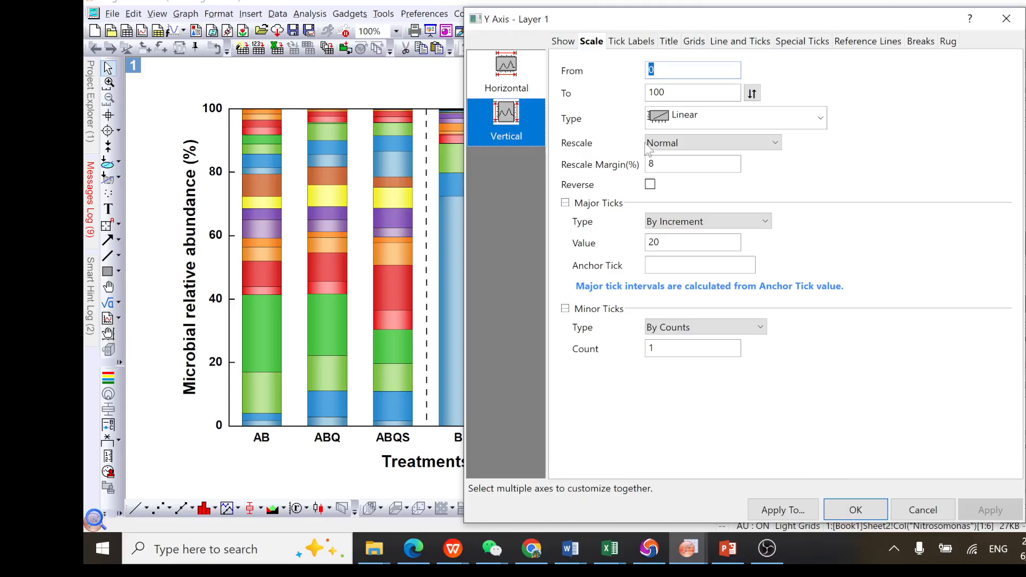
left_click_drag(668, 91, 658, 93)
type("10")
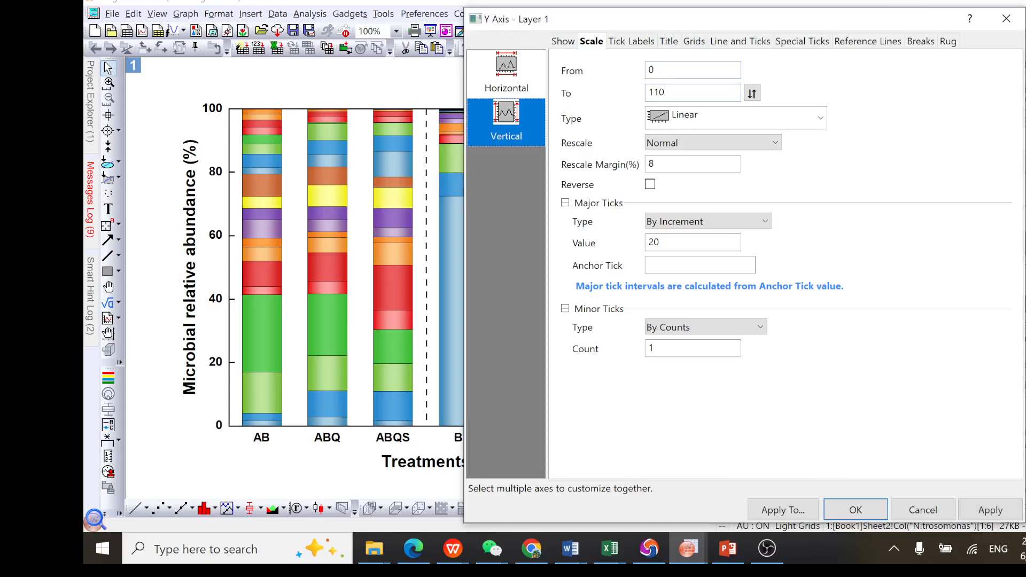
left_click(995, 511)
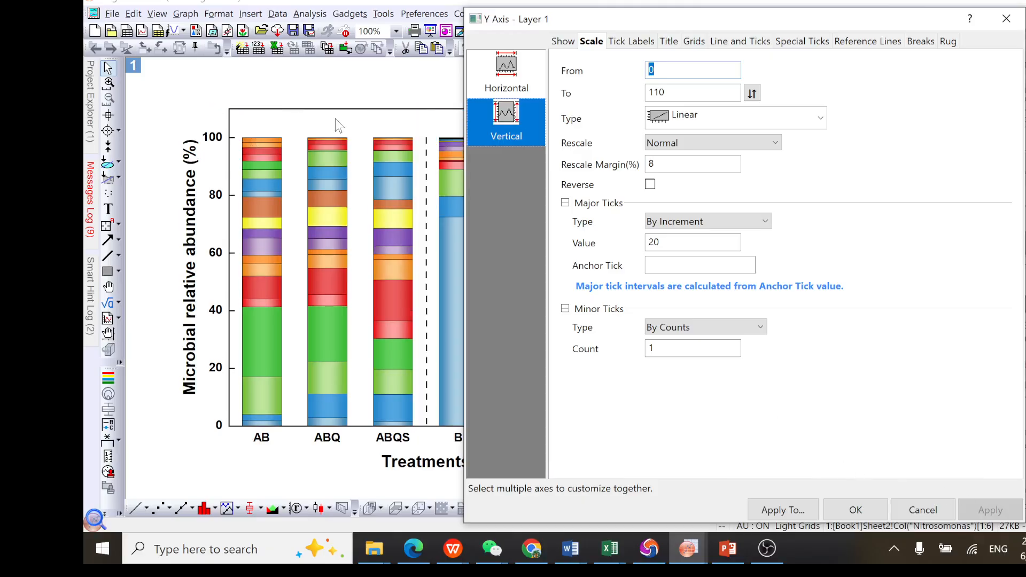
- Accept the axis settings and draw a header rectangle above the AB, ABQ and ABQS bars, fitted between the vertical axis, top frame line and separator
left_click(861, 510)
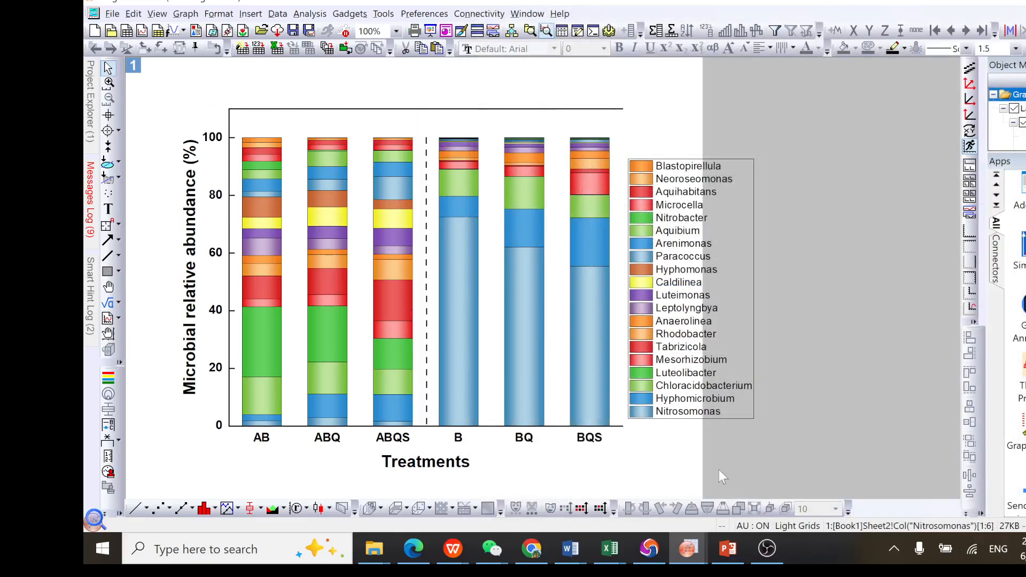
left_click(109, 271)
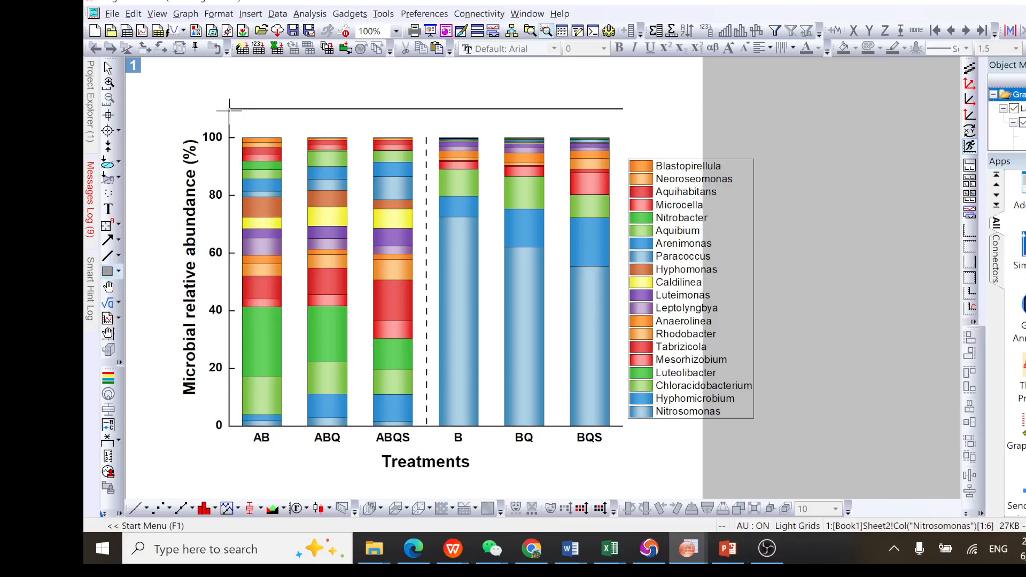
left_click_drag(230, 111, 426, 135)
left_click(379, 120)
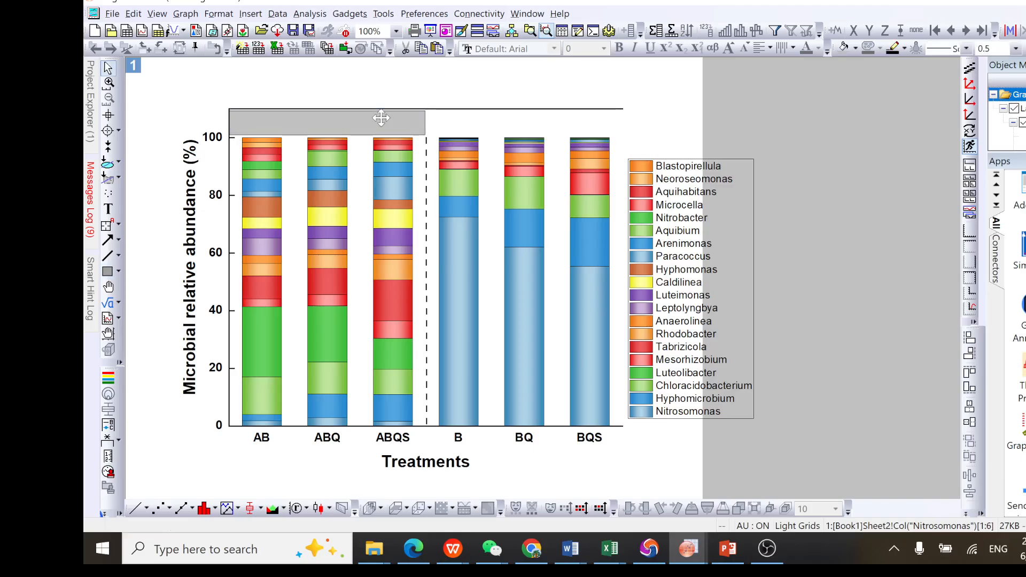
left_click_drag(381, 118, 379, 115)
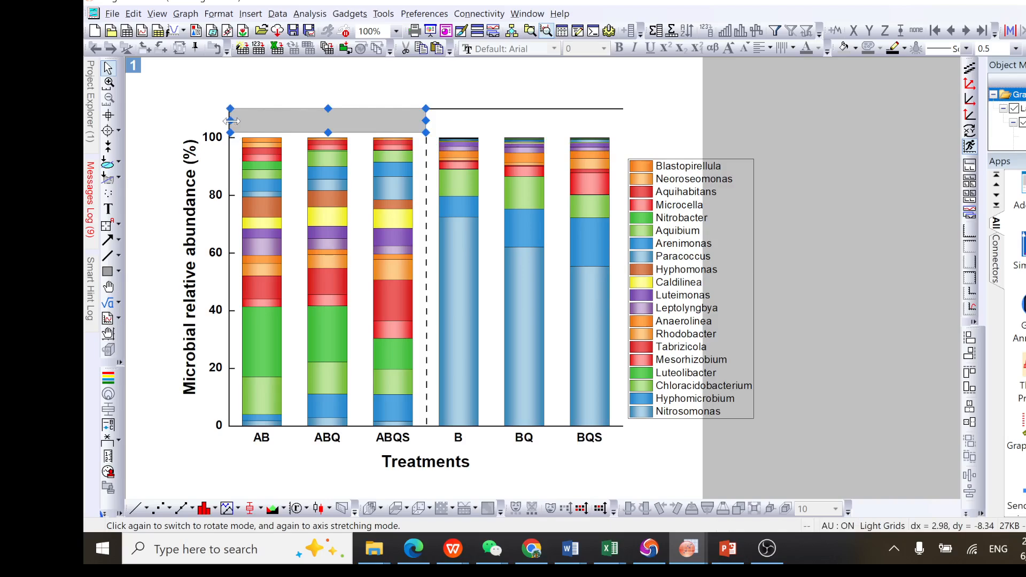
left_click_drag(231, 121, 232, 122)
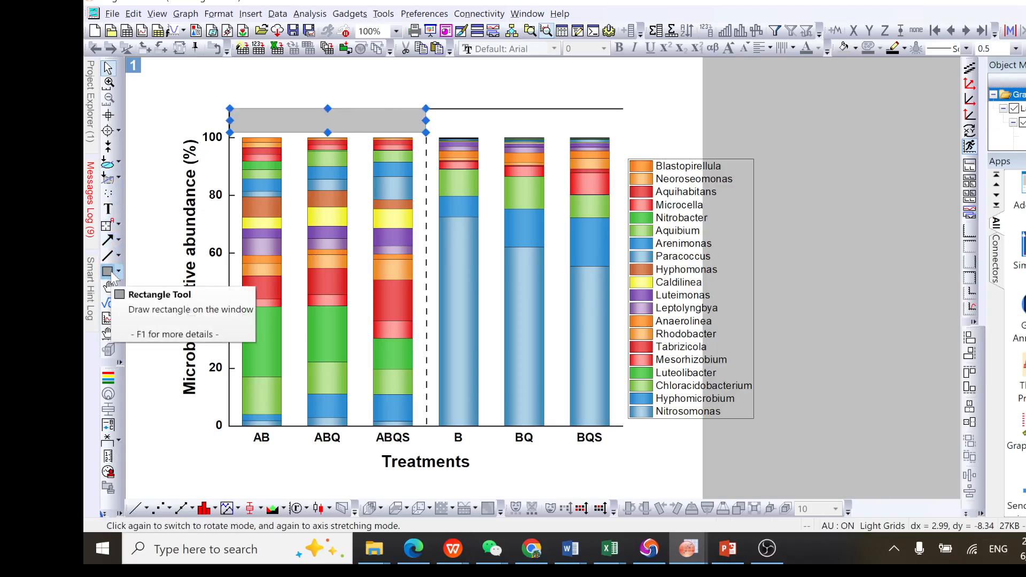
- Draw a second header rectangle above the B, BQ and BQS bars and align it edge to edge with the first one
left_click(110, 273)
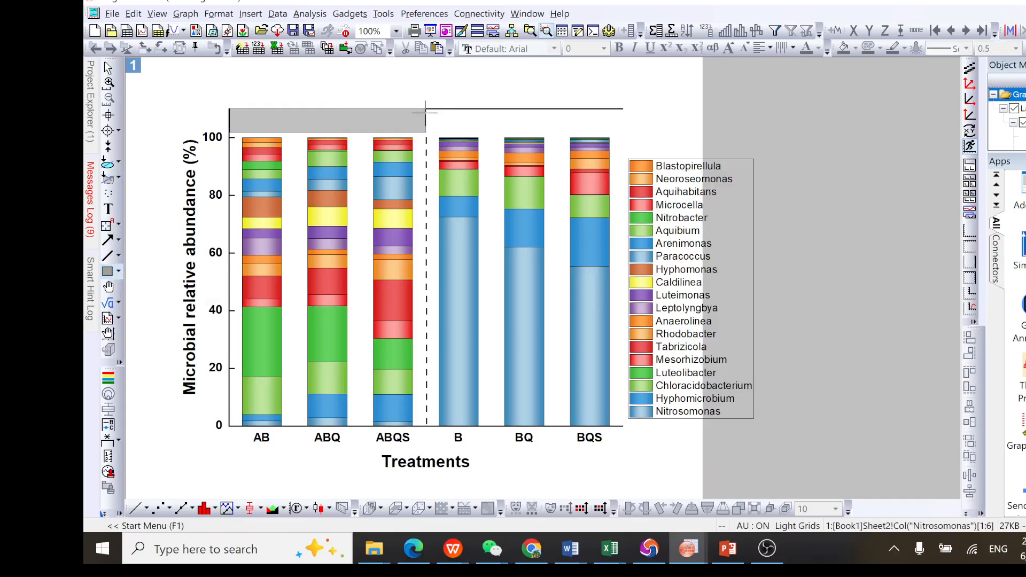
left_click_drag(425, 113, 623, 135)
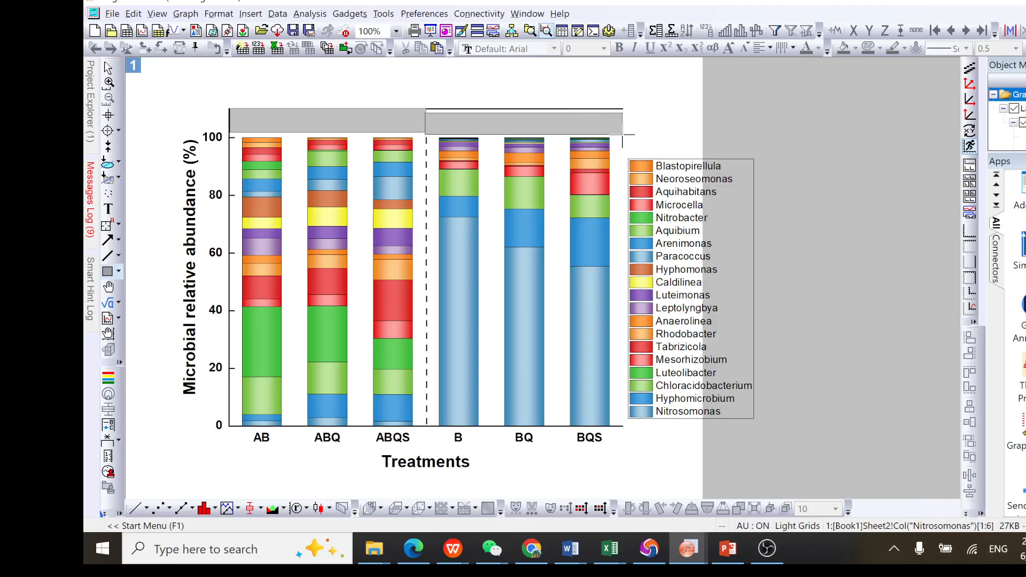
left_click_drag(536, 125, 539, 122)
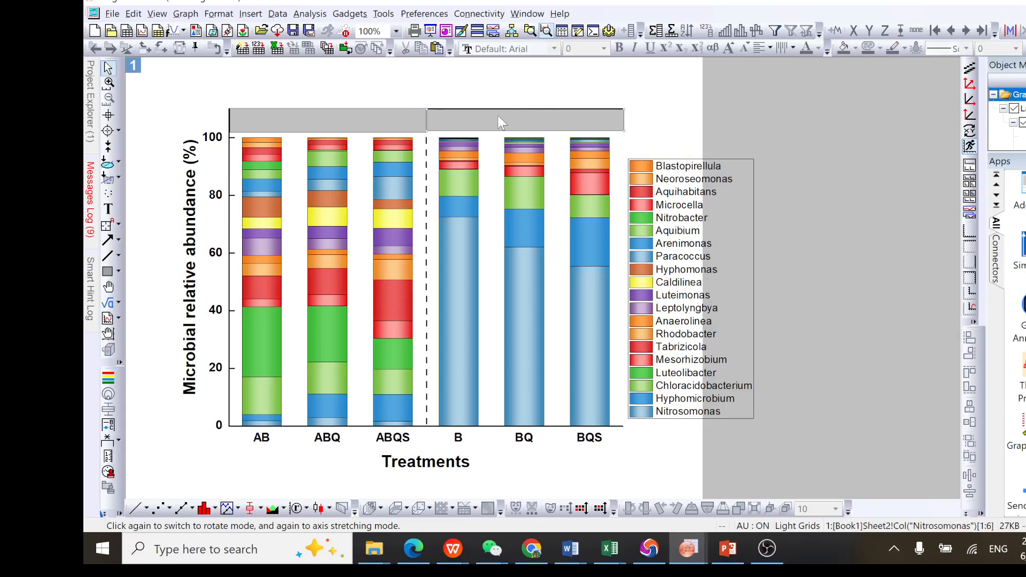
left_click_drag(526, 132, 529, 134)
left_click(675, 101)
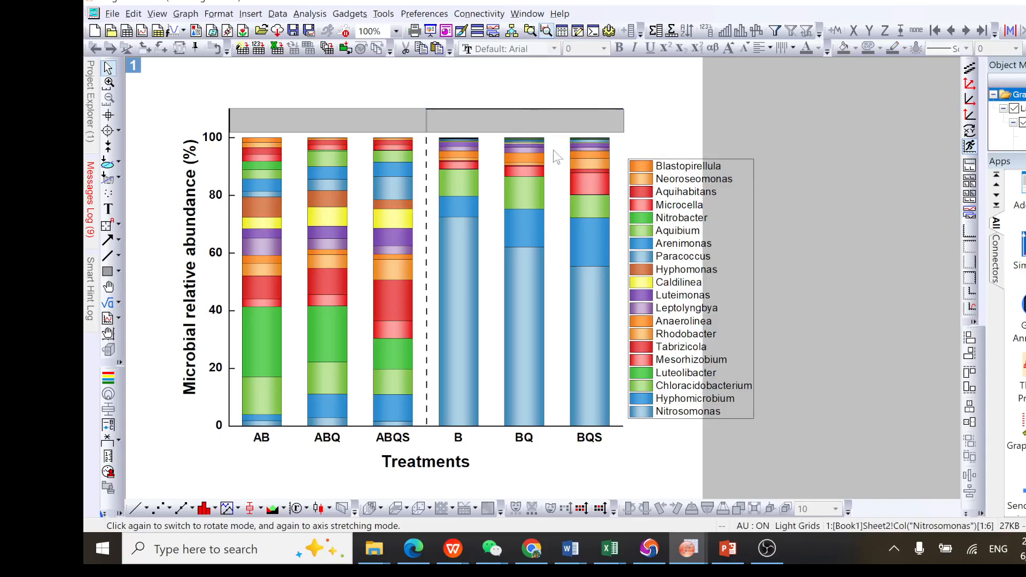
left_click(373, 126)
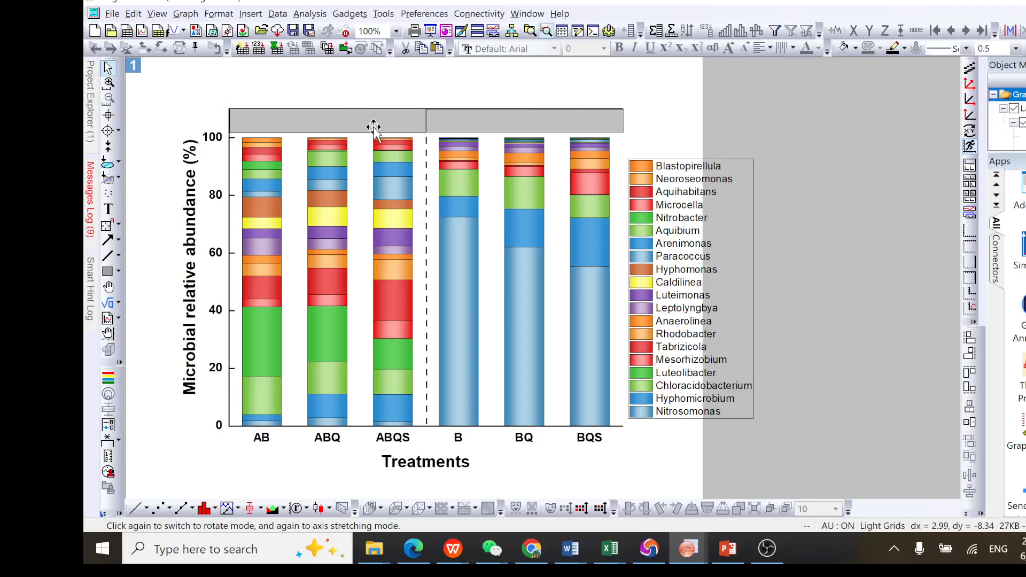
left_click(690, 87)
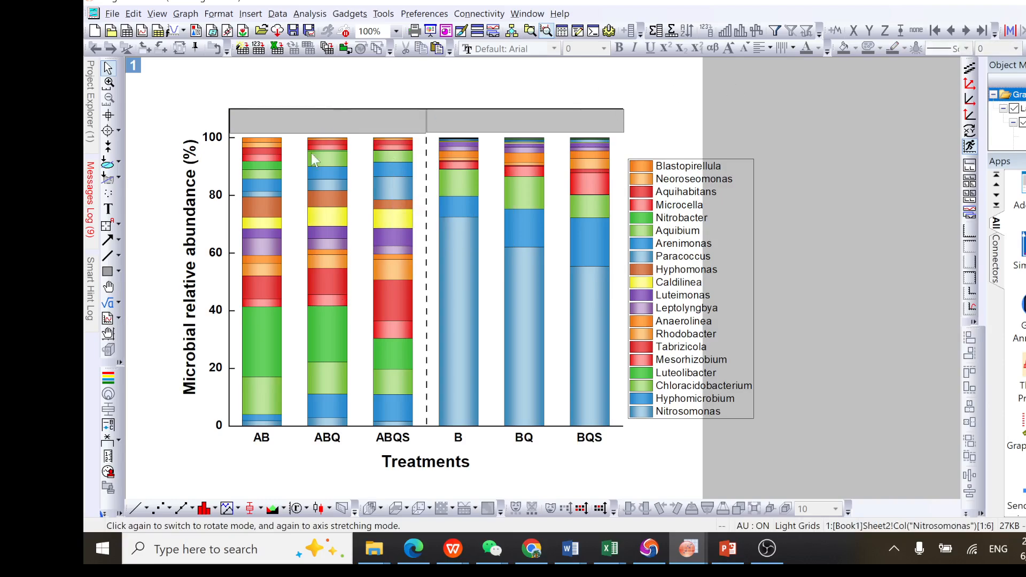
- Fill both header rectangles with the same light blue from the recent colors
left_click(325, 123)
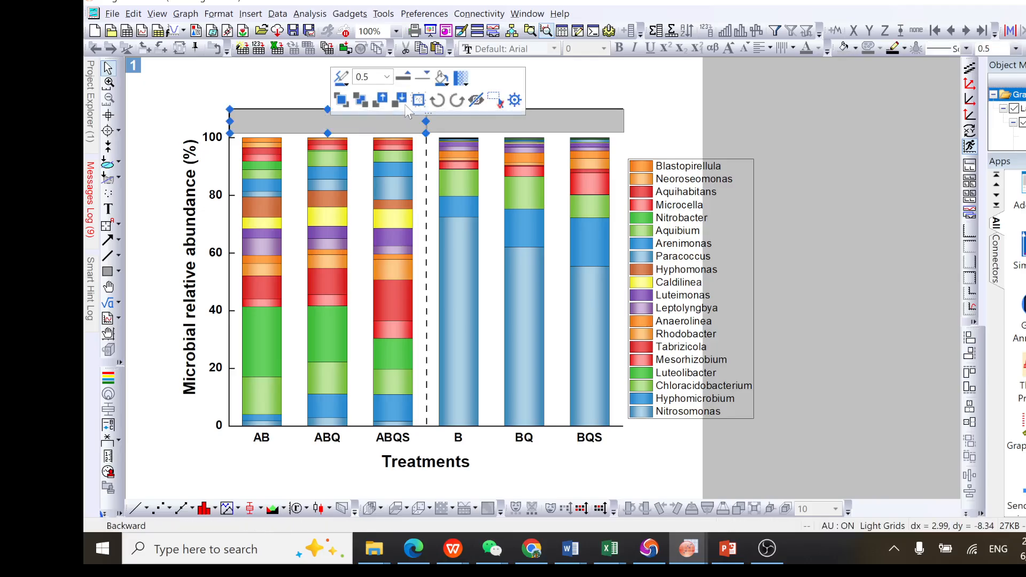
left_click(443, 85)
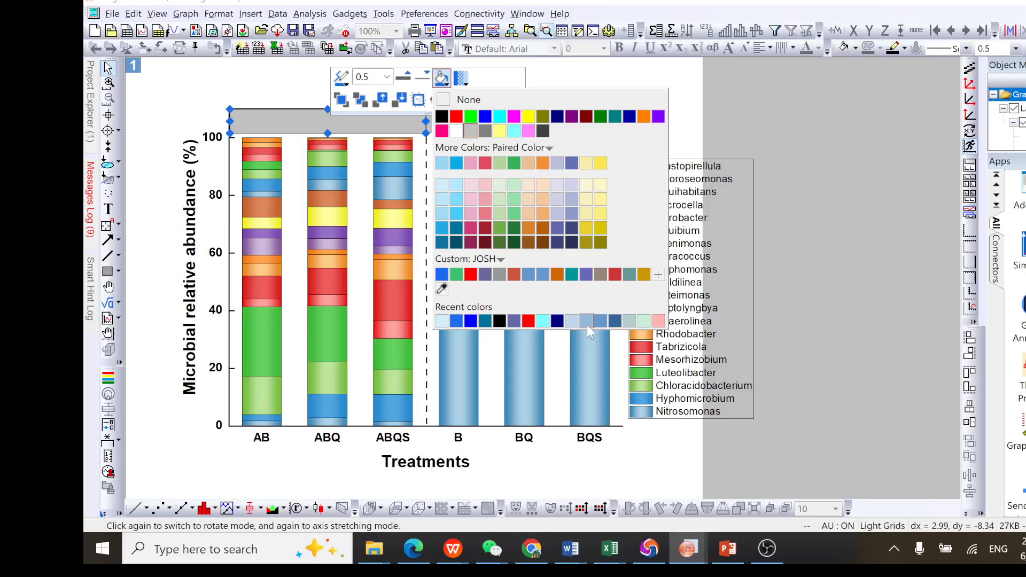
left_click(572, 322)
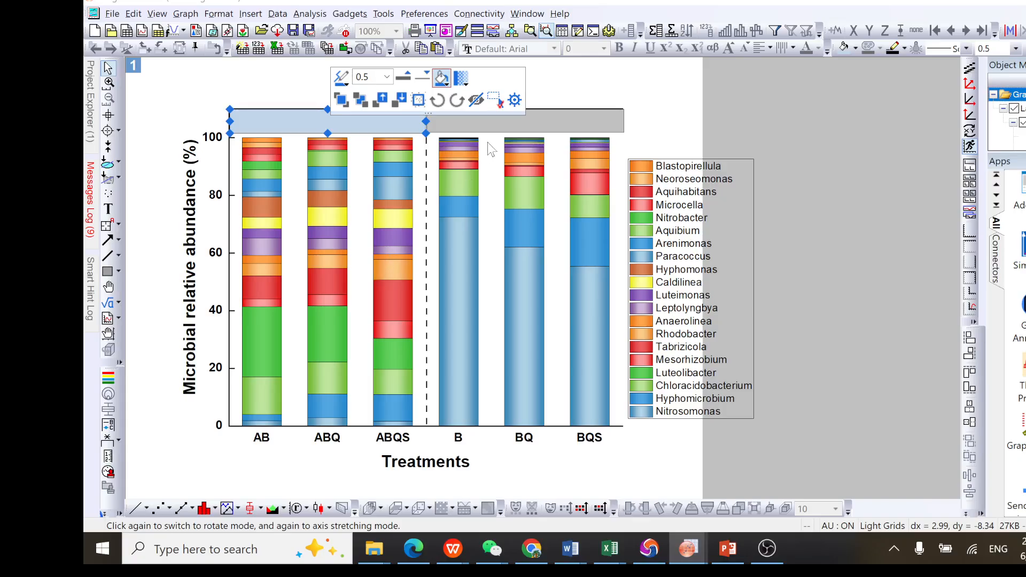
left_click(533, 123)
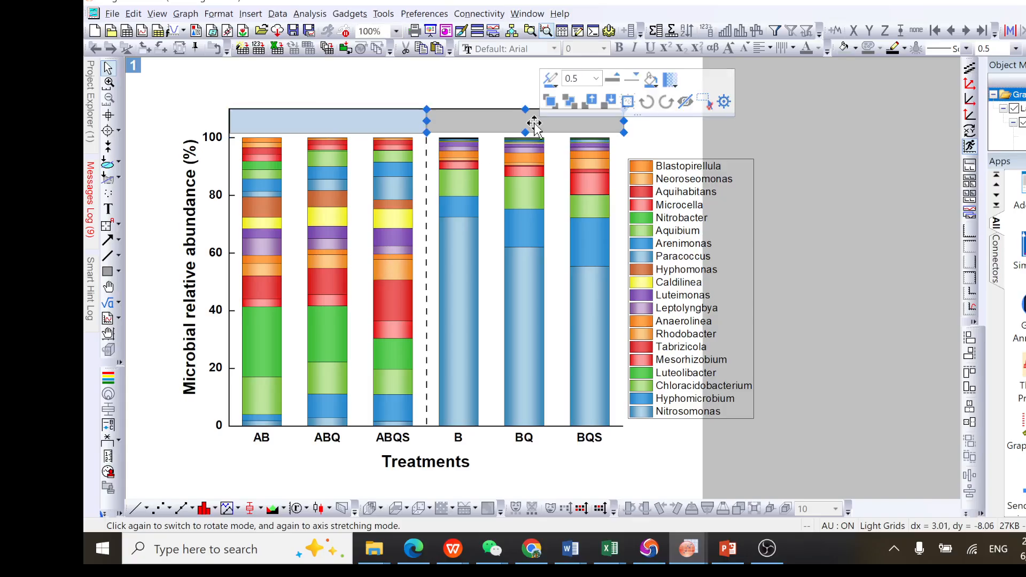
left_click(655, 86)
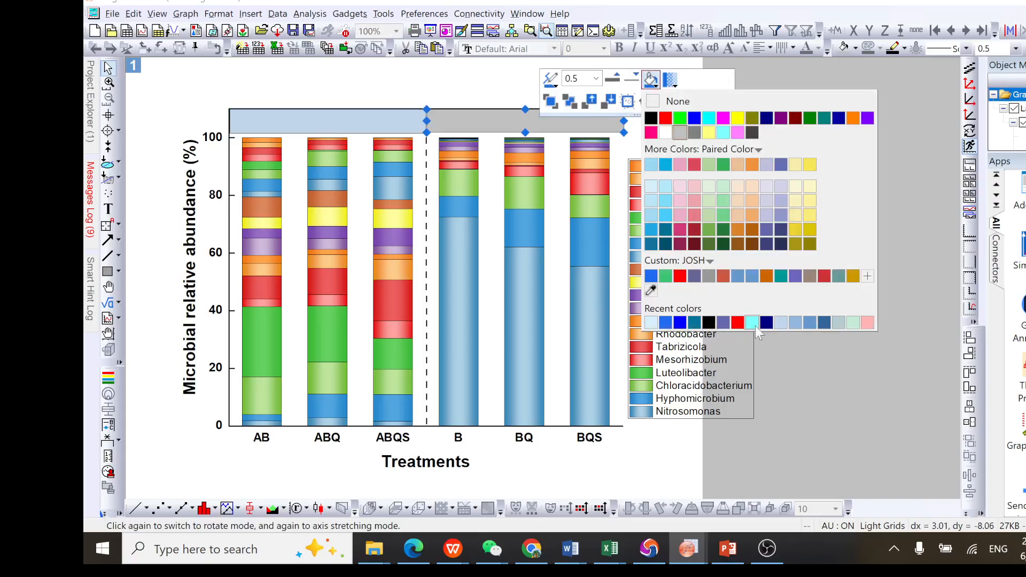
left_click(780, 324)
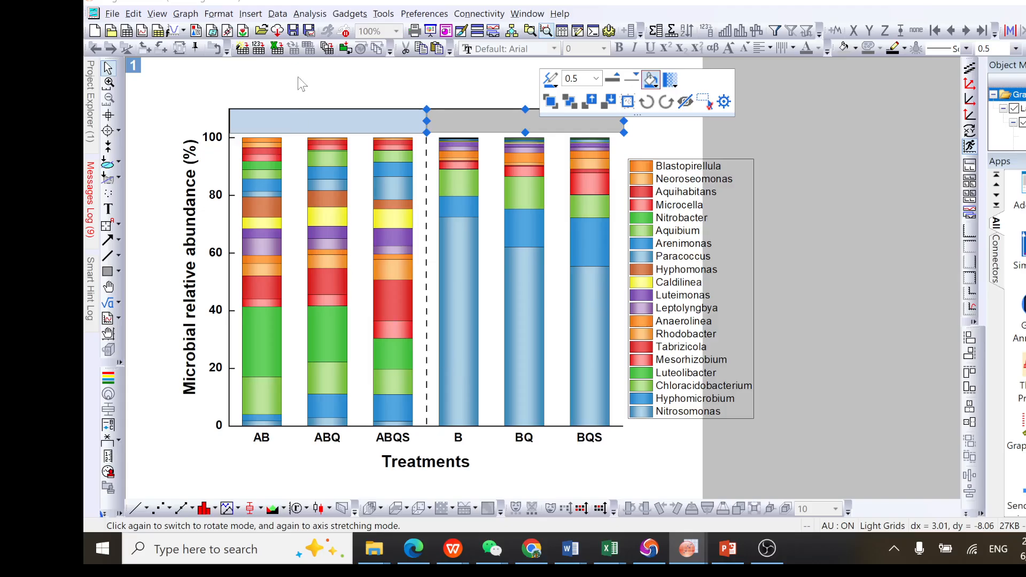
left_click(302, 84)
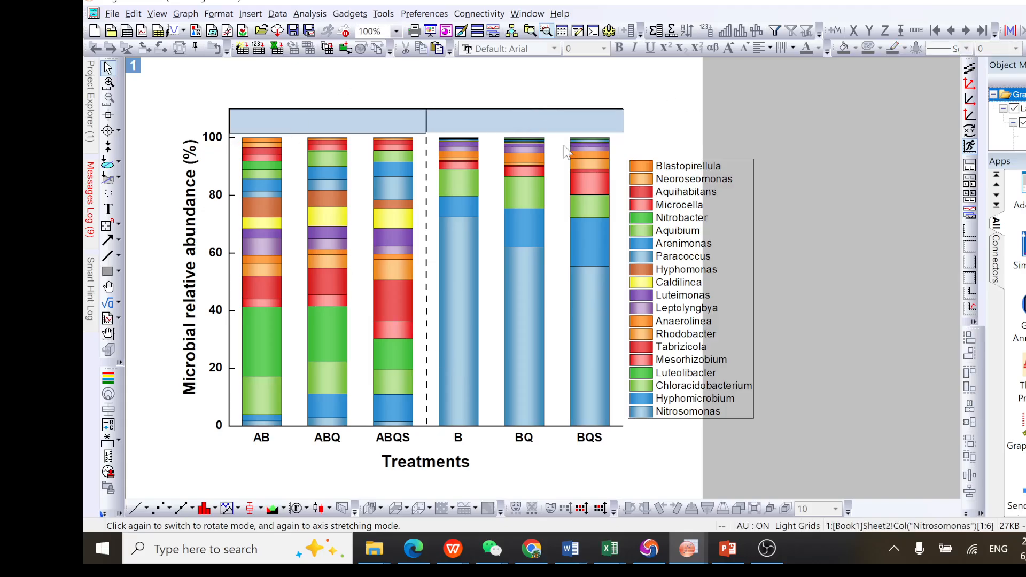
- Add the text label "Microaldae-bacteria" inside the header rectangle above the AB, ABQ and ABQS bars
left_click(108, 208)
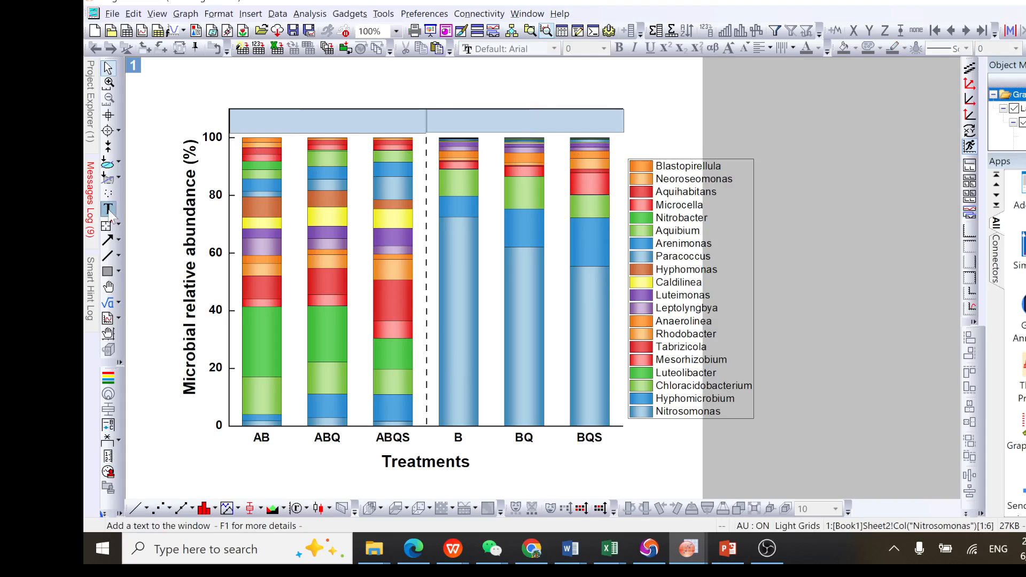
left_click(242, 121)
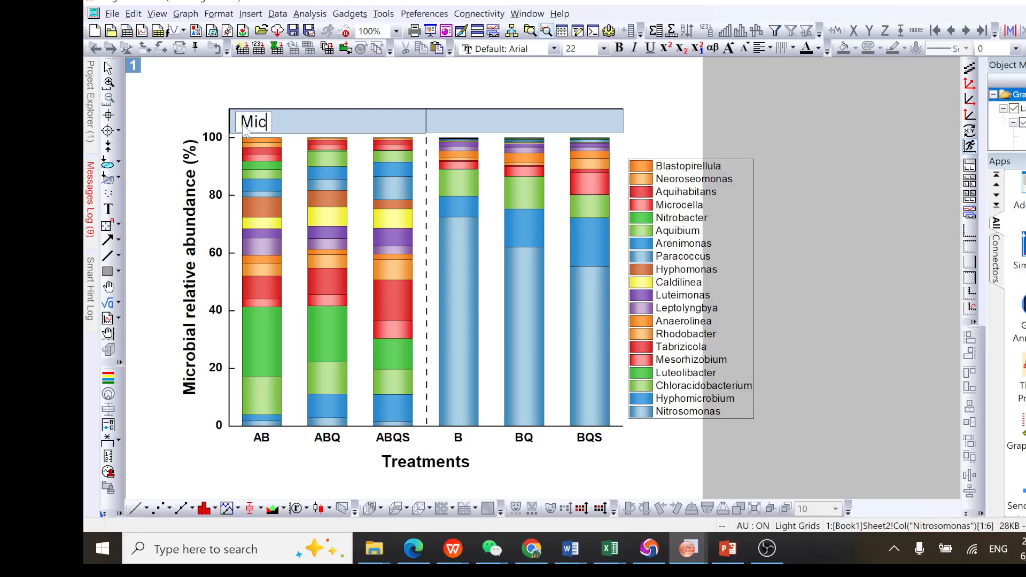
type("Microal")
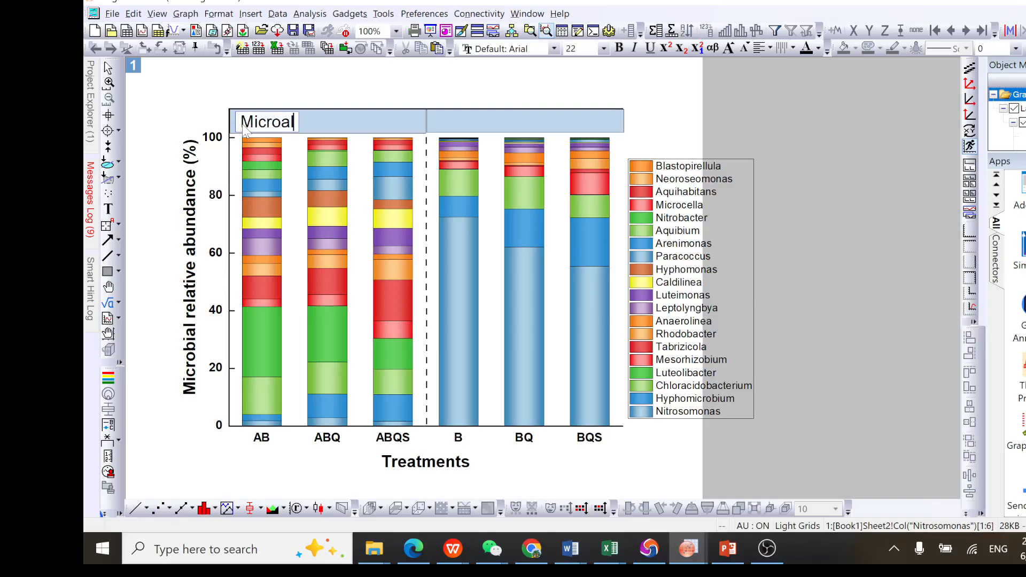
type("dae")
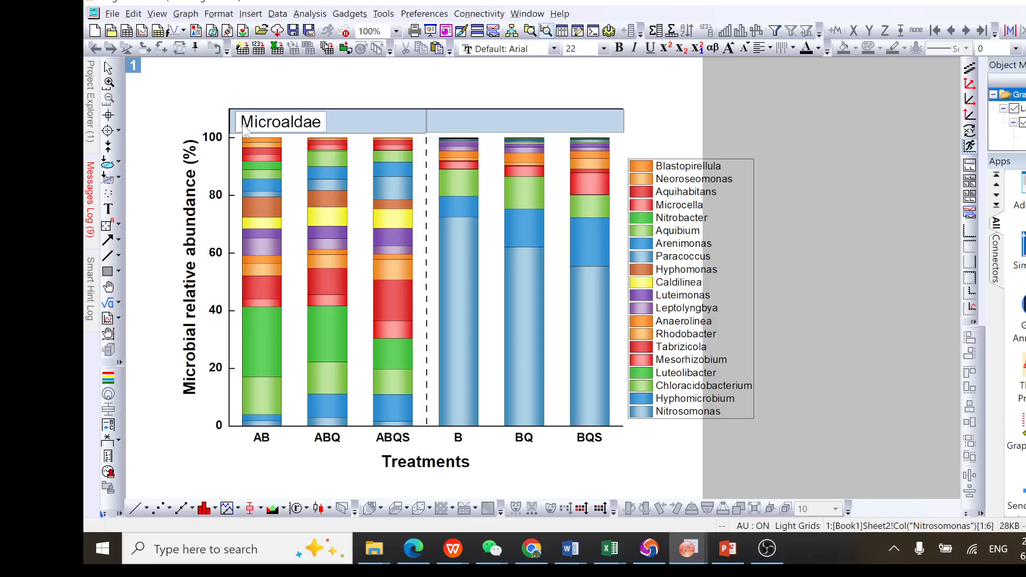
type("-bacre")
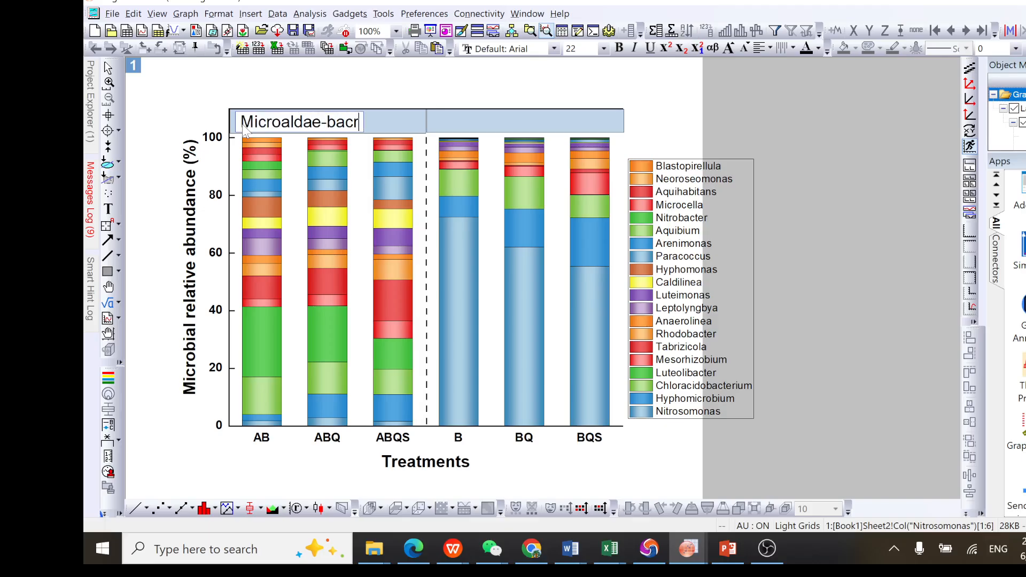
key("BackSpace")
key("BackSpace")
type("teria")
left_click(182, 108)
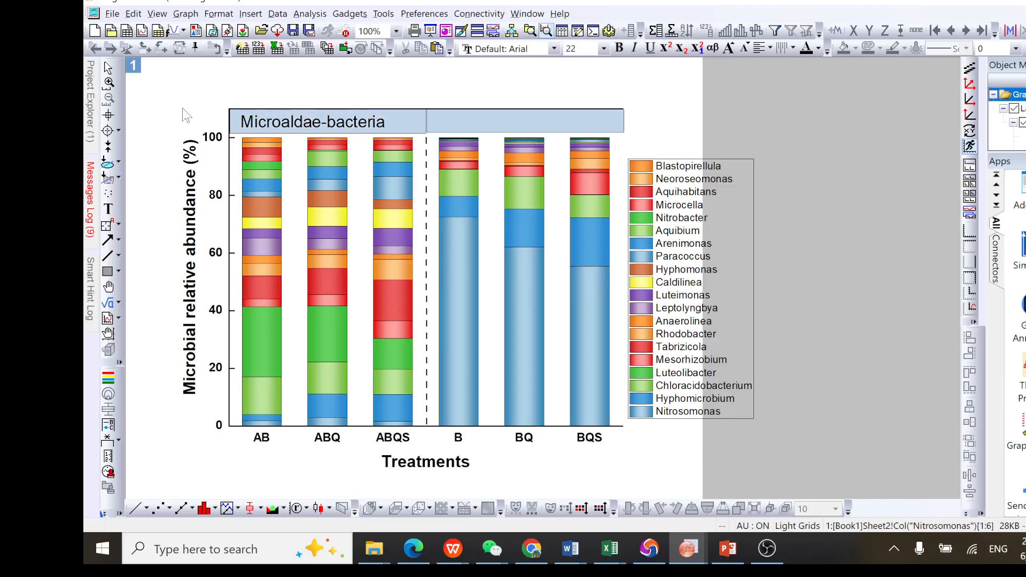
- Correct the spelling of the header label above the AB, ABQ and ABQS bars to "Microalgae-bacteria"
left_click(108, 209)
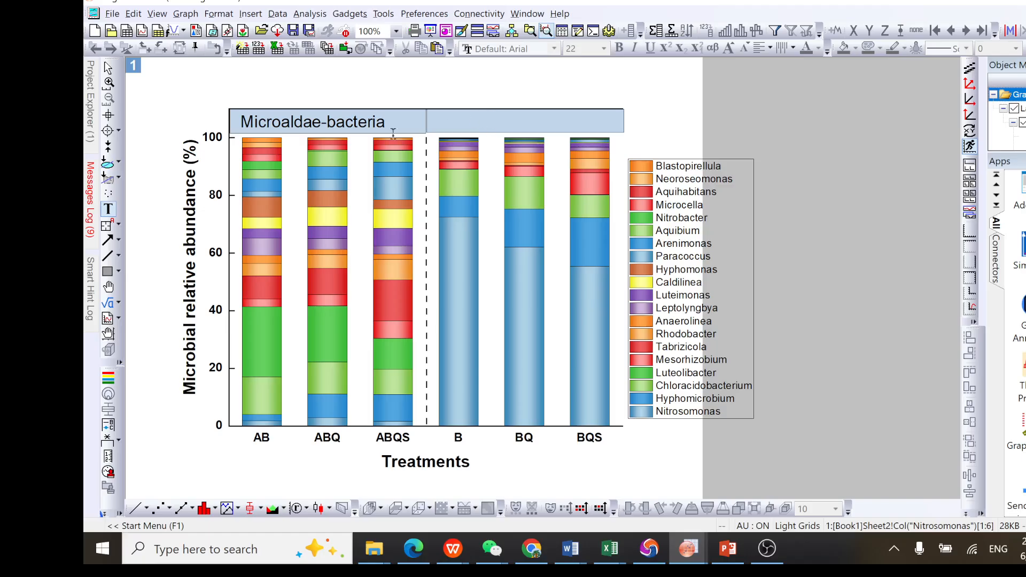
left_click(318, 129)
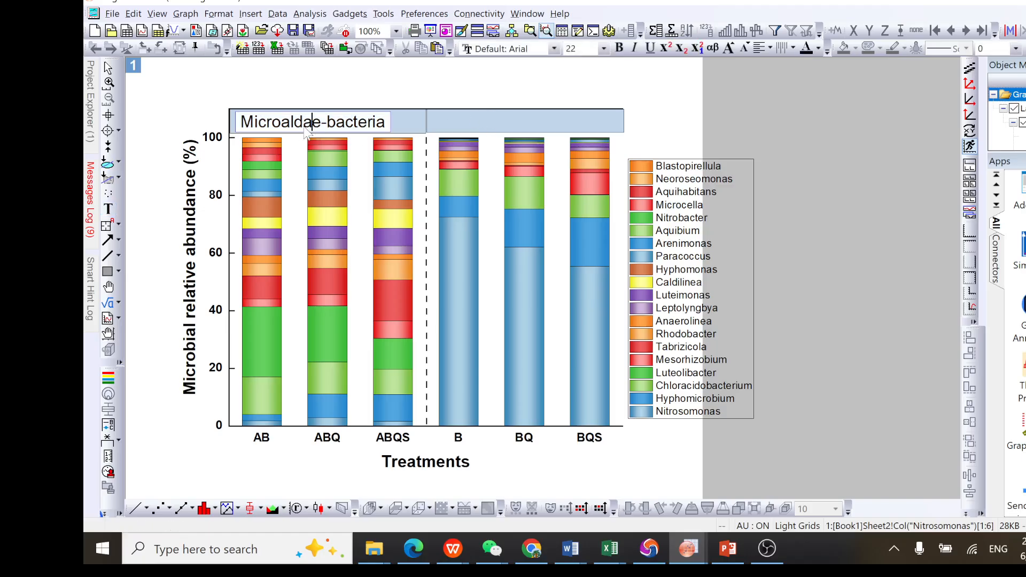
left_click(303, 128)
key("BackSpace")
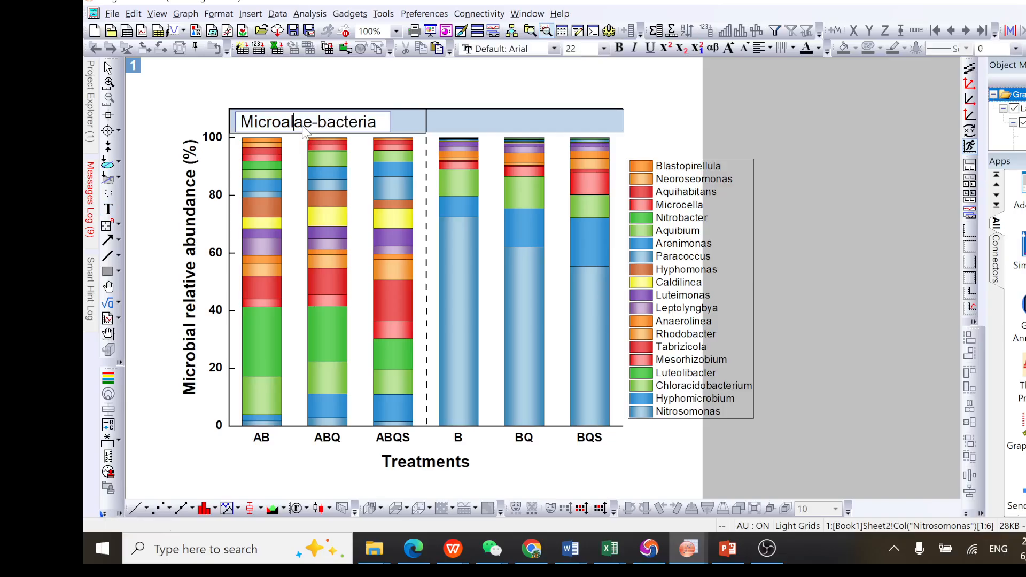
type("g")
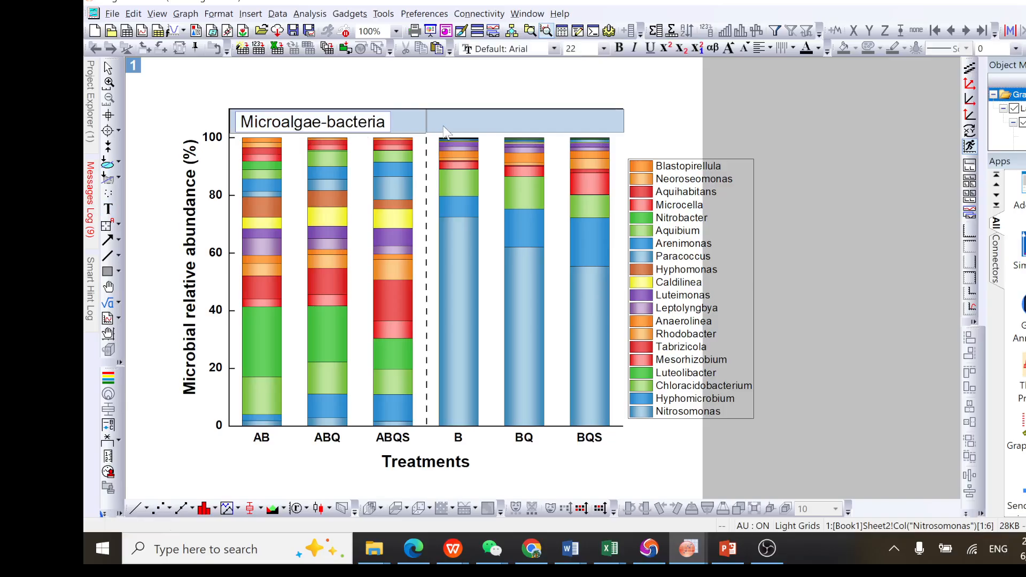
left_click(158, 125)
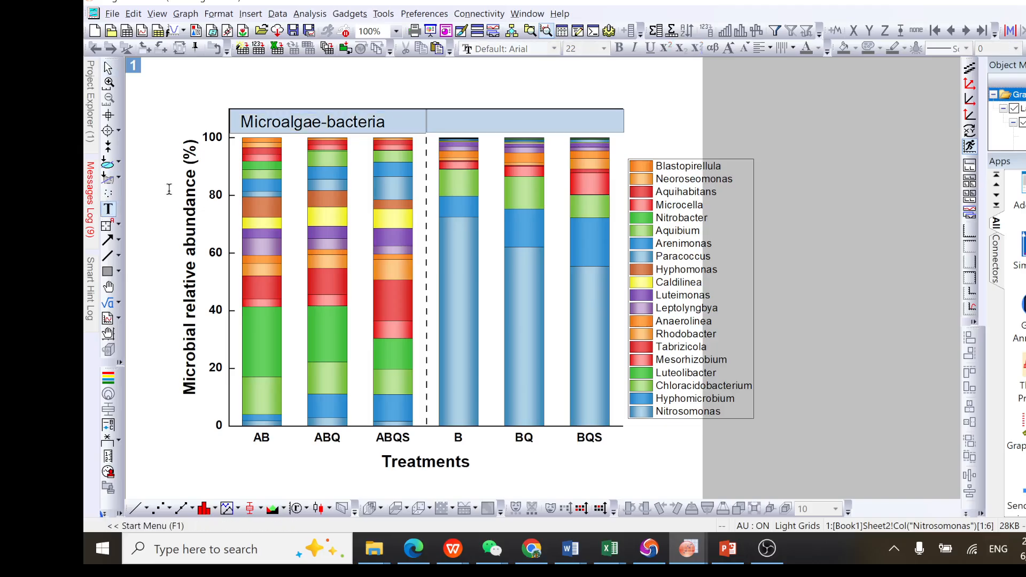
- Start a text label inside the header rectangle above the B, BQ and BQS bars
left_click(470, 121)
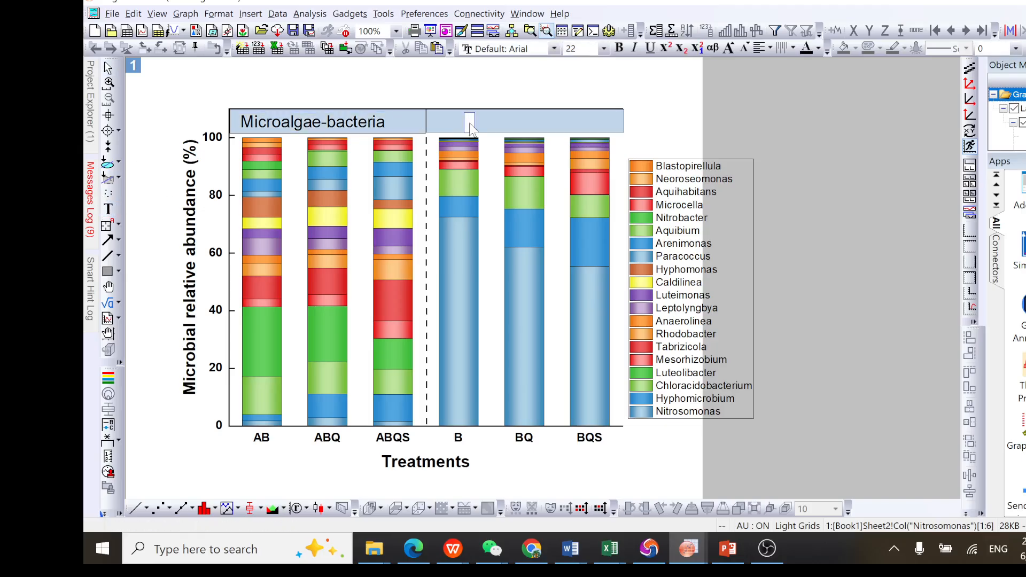